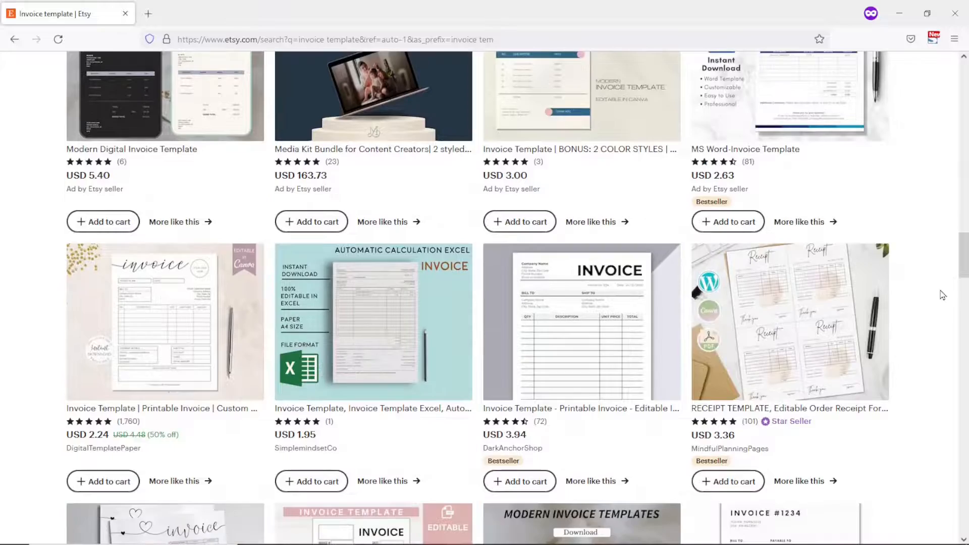
scroll(943, 296, "down", 12)
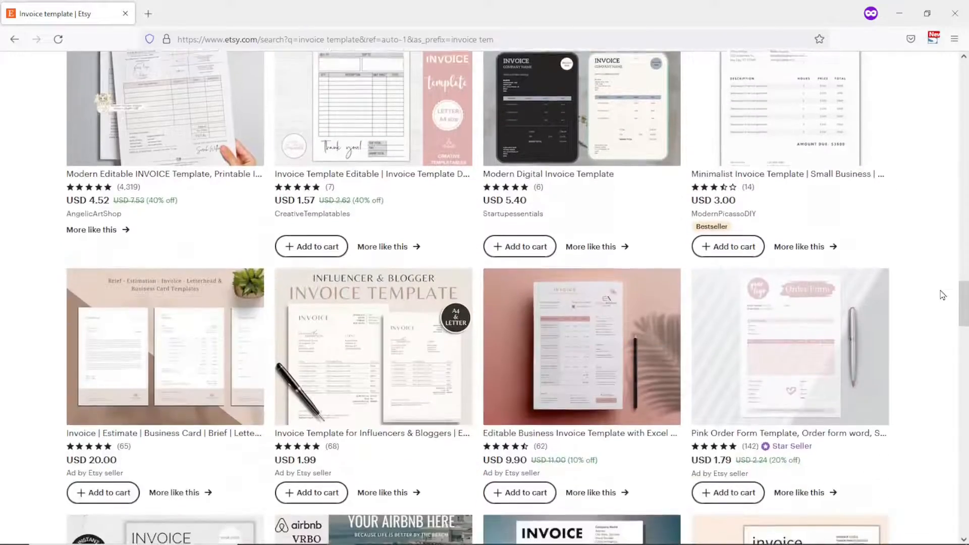
scroll(942, 295, "down", 7)
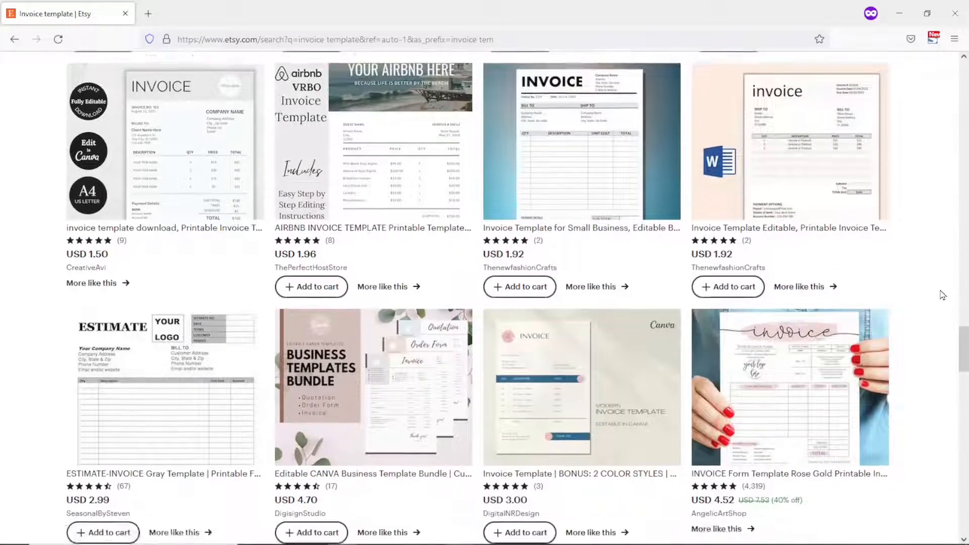
scroll(942, 296, "down", 2)
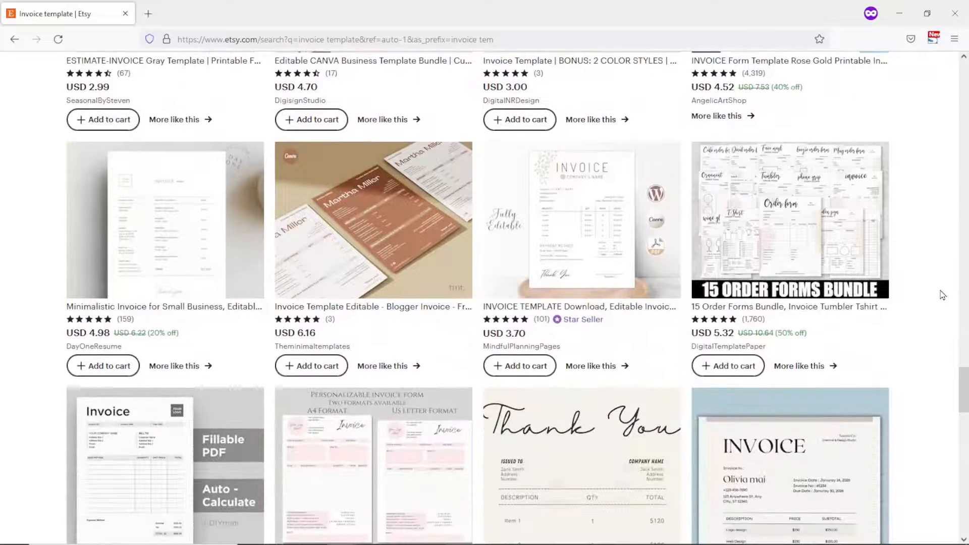
scroll(802, 289, "down", 11)
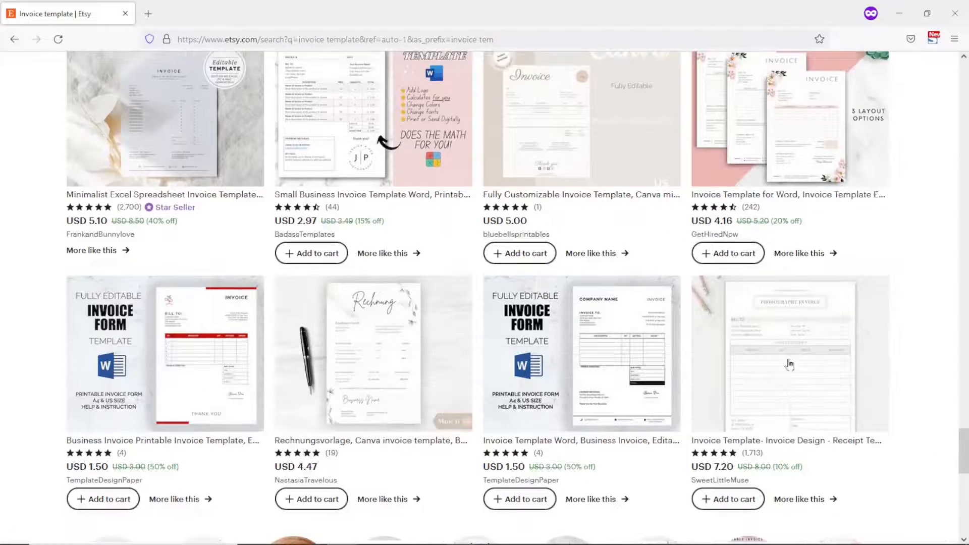
left_click(583, 371)
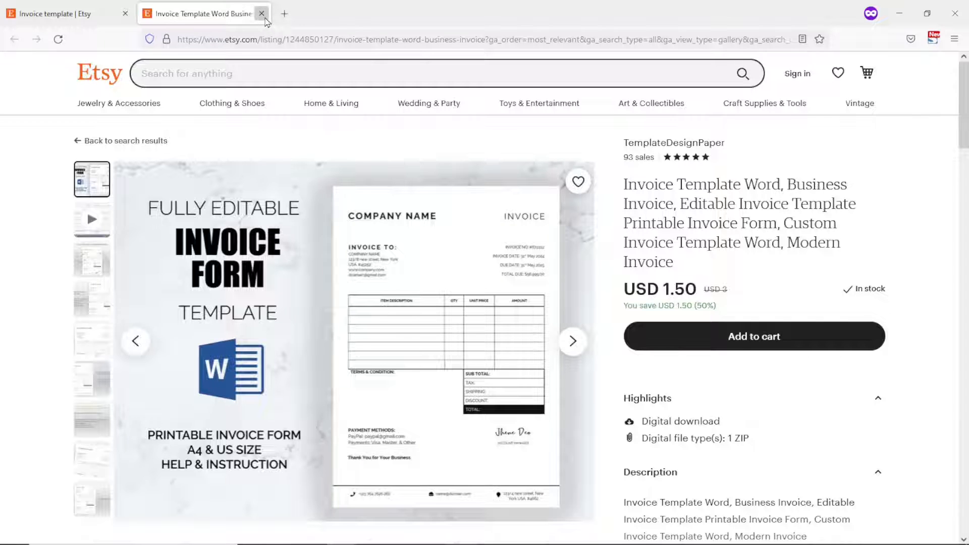
left_click(266, 20)
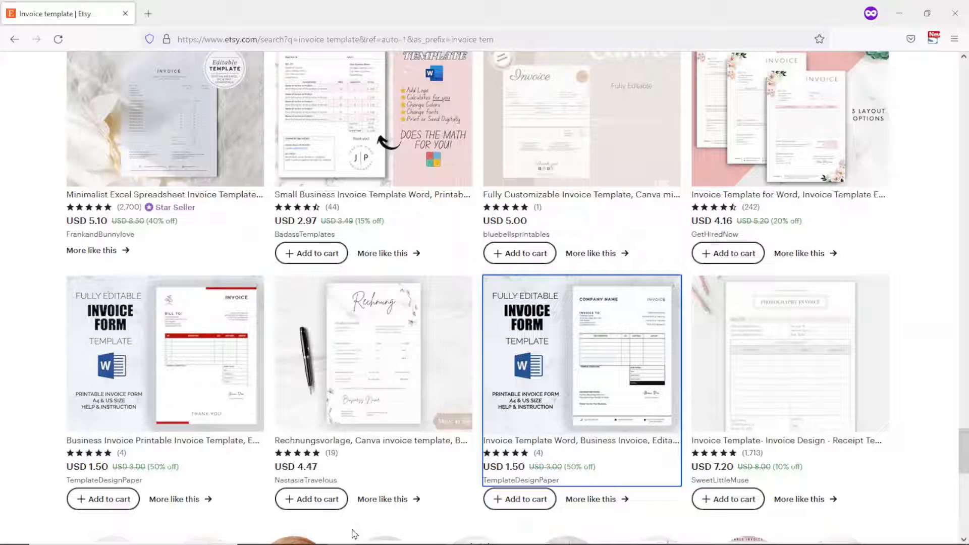
scroll(945, 454, "down", 10)
scroll(946, 454, "up", 2)
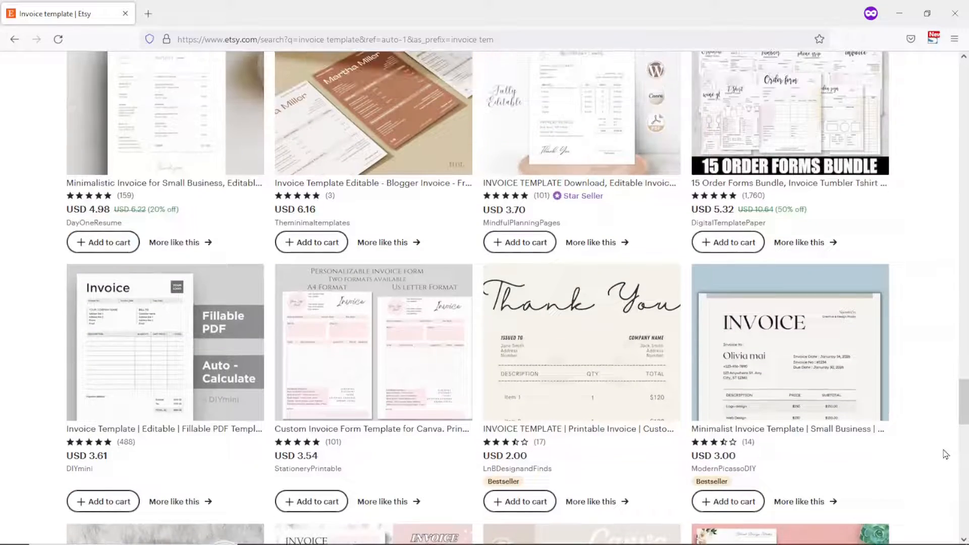
scroll(945, 454, "up", 10)
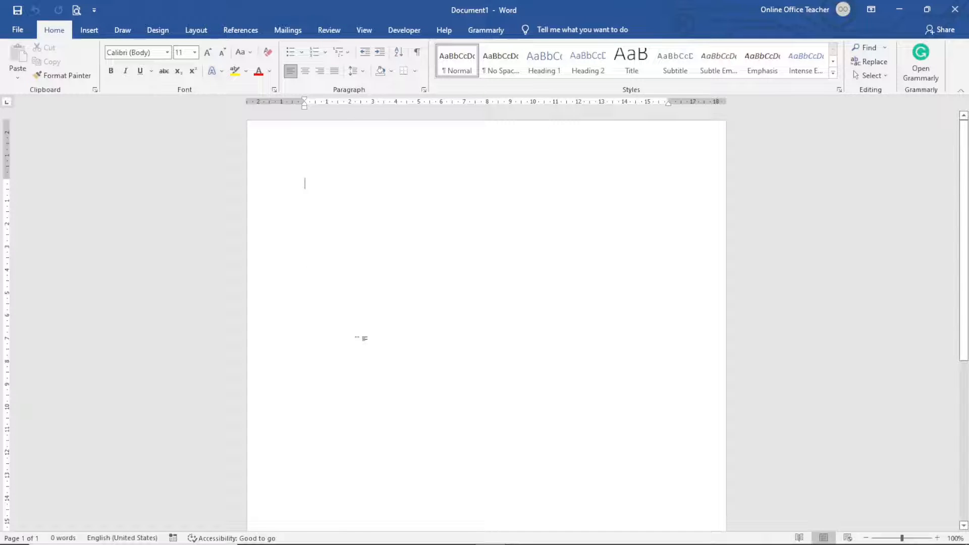
- Insert an empty 2-column, 3-row table at the top of the blank document
left_click(89, 32)
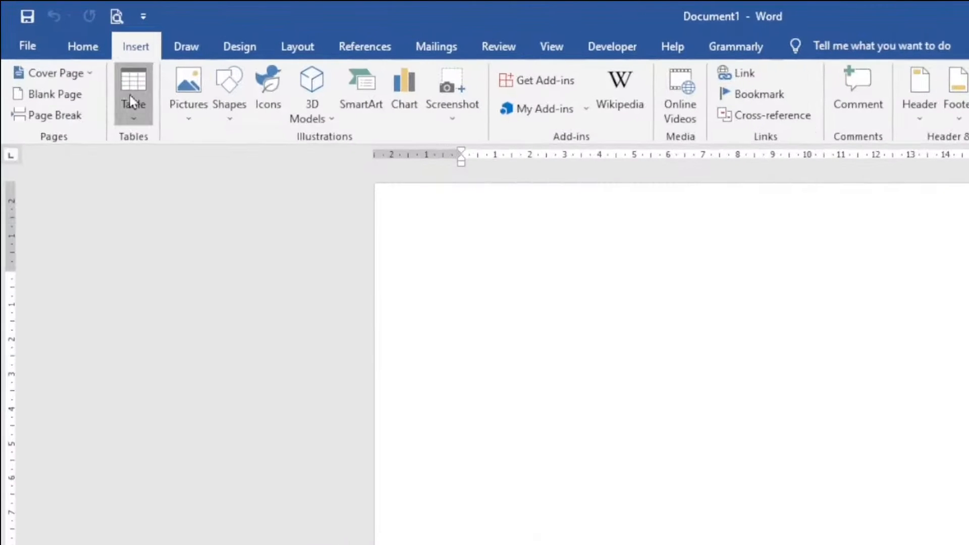
left_click(132, 103)
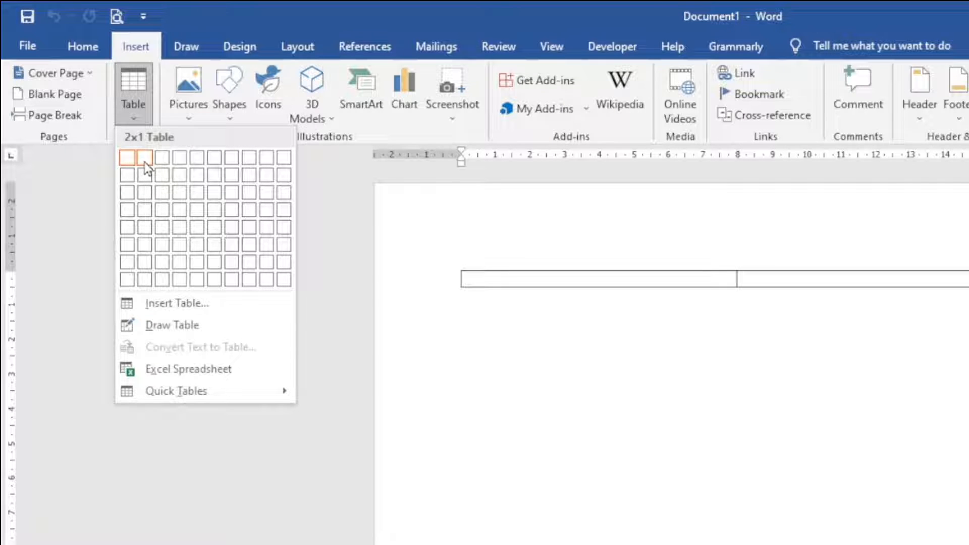
left_click(144, 199)
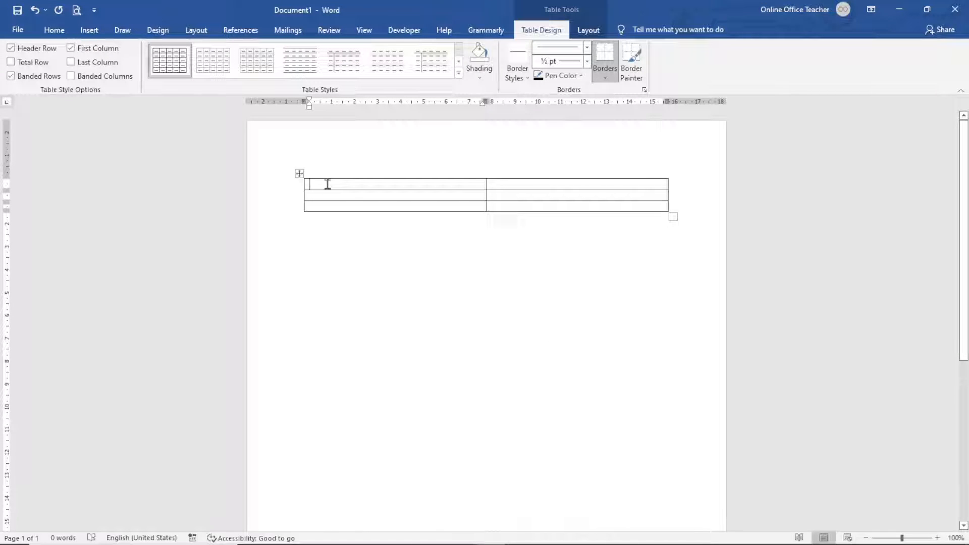
left_click(89, 32)
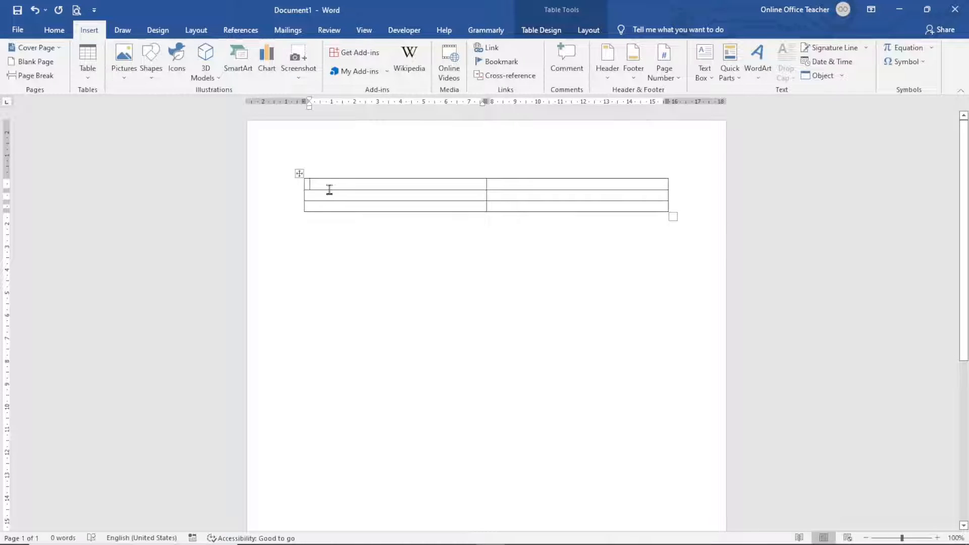
- Place the logo-7 image from this computer in the top-left cell, shrunk to about 2 cm high
left_click(128, 60)
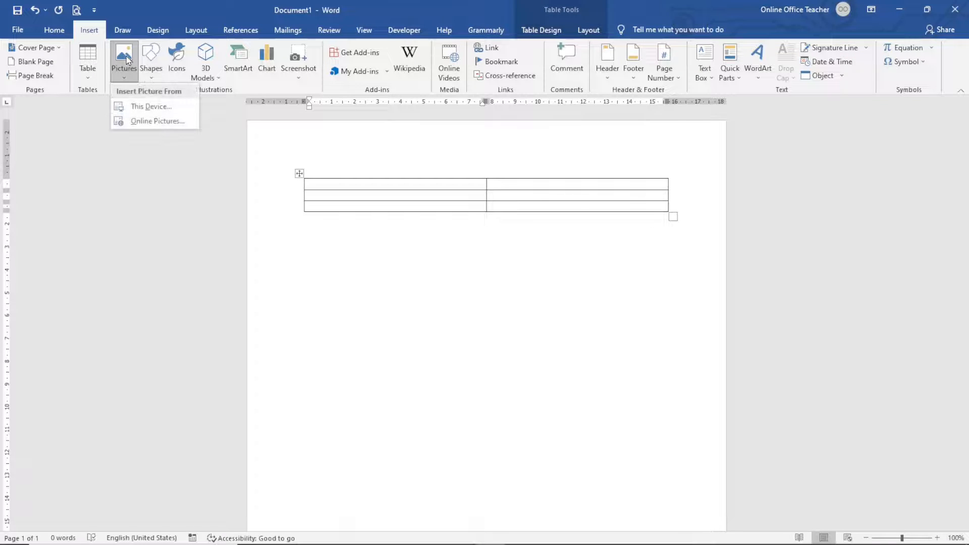
left_click(144, 107)
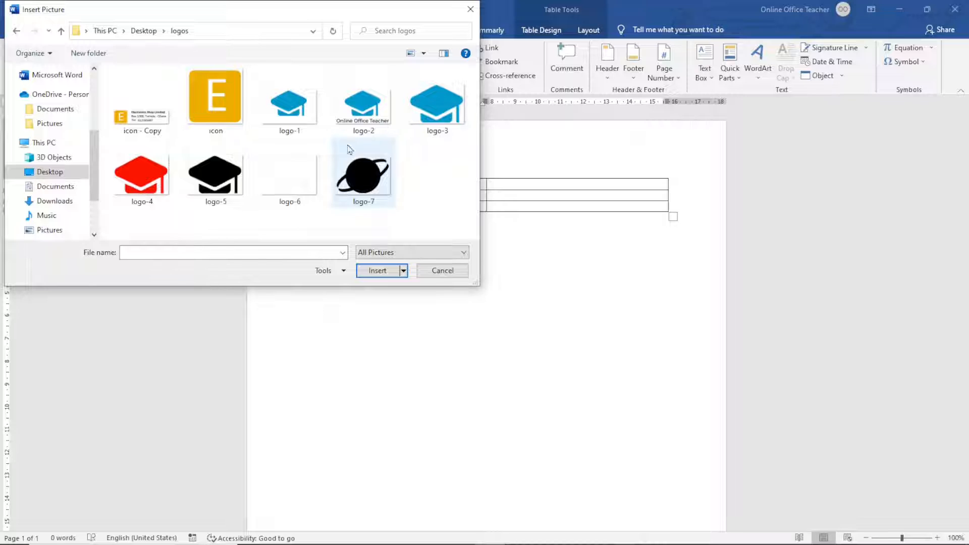
left_click(368, 185)
left_click(374, 272)
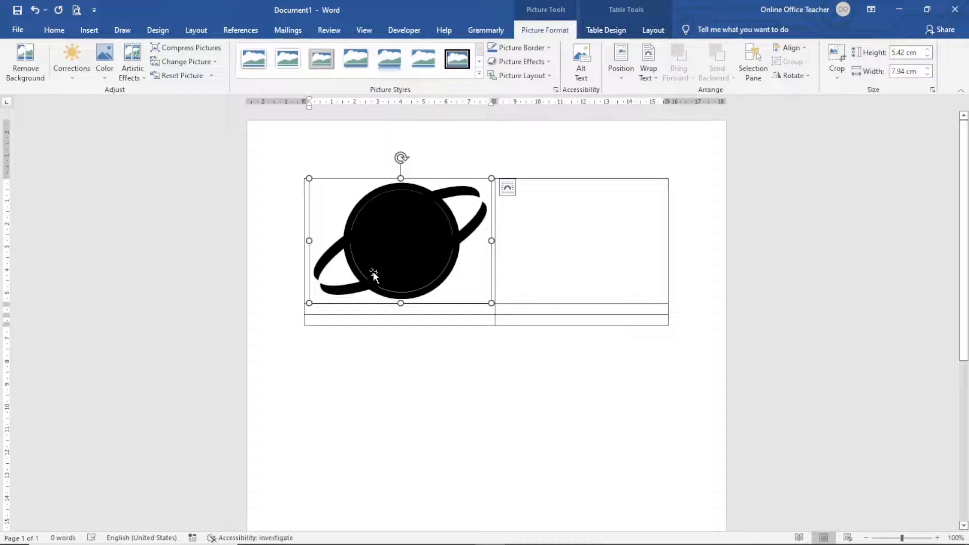
left_click_drag(489, 302, 378, 226)
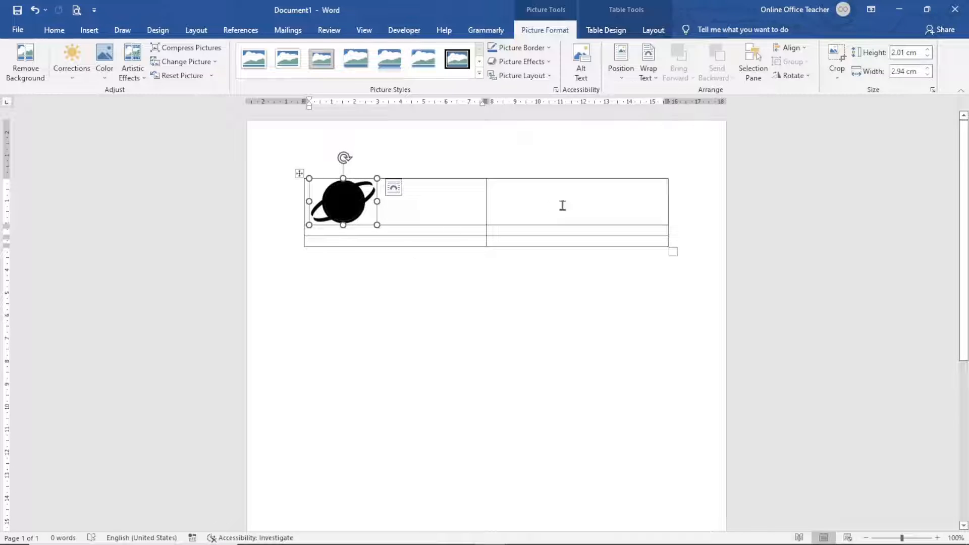
left_click(594, 201)
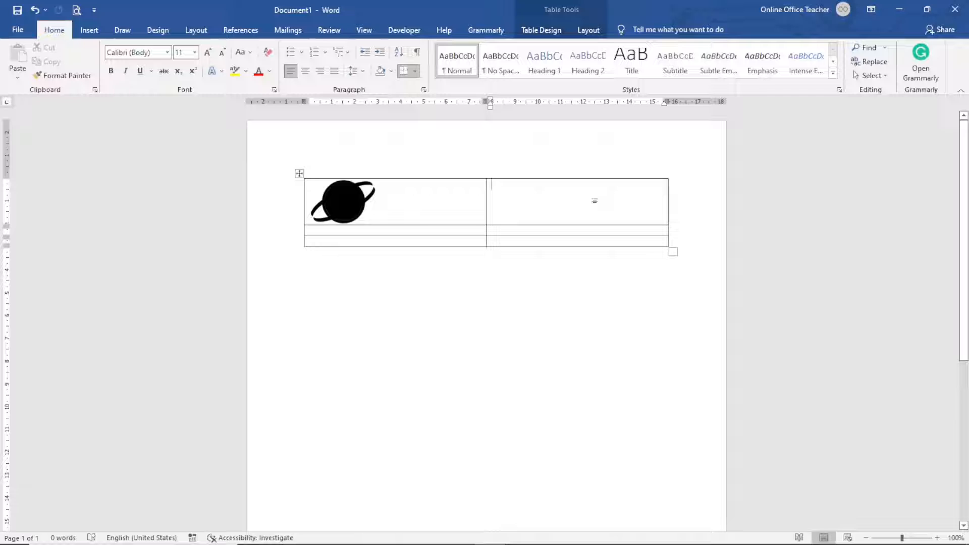
- Type QUOTE top right, and Whooper Web with 'We Take Your Website to the Next Level' below the logo
type("QUOTE")
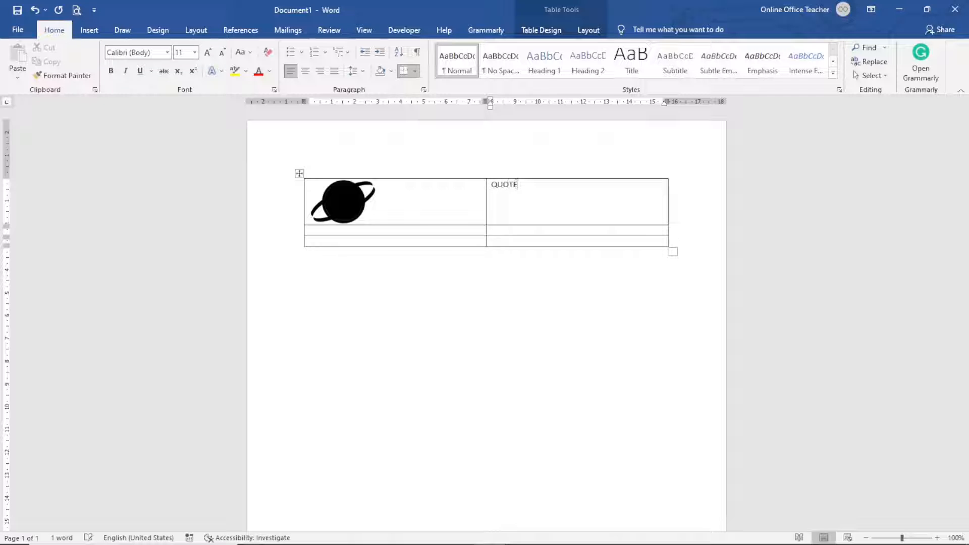
left_click(415, 231)
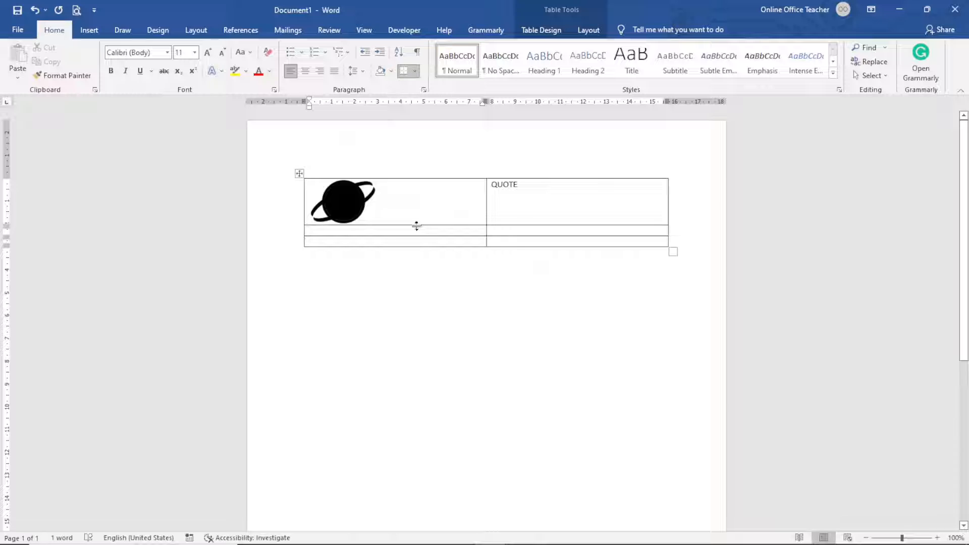
type("Whooper Web")
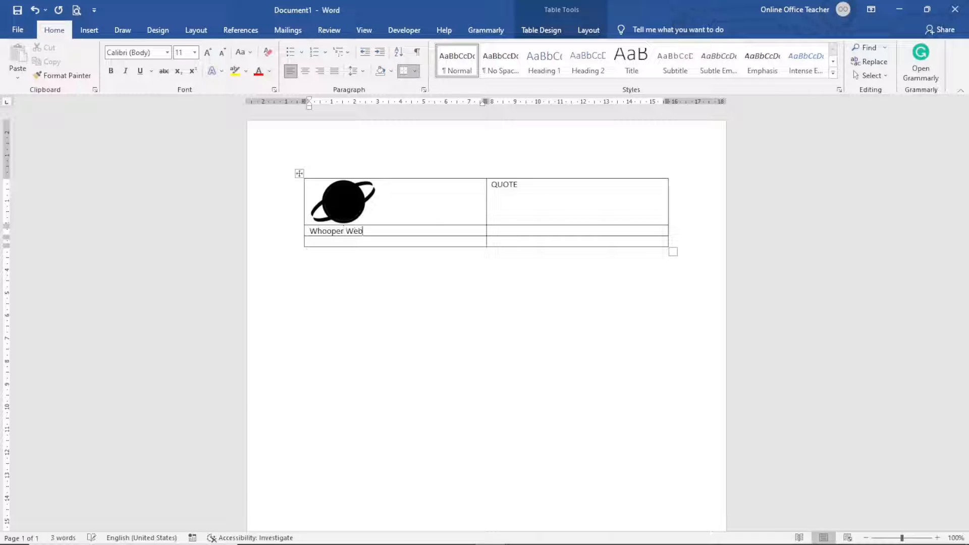
key("Return")
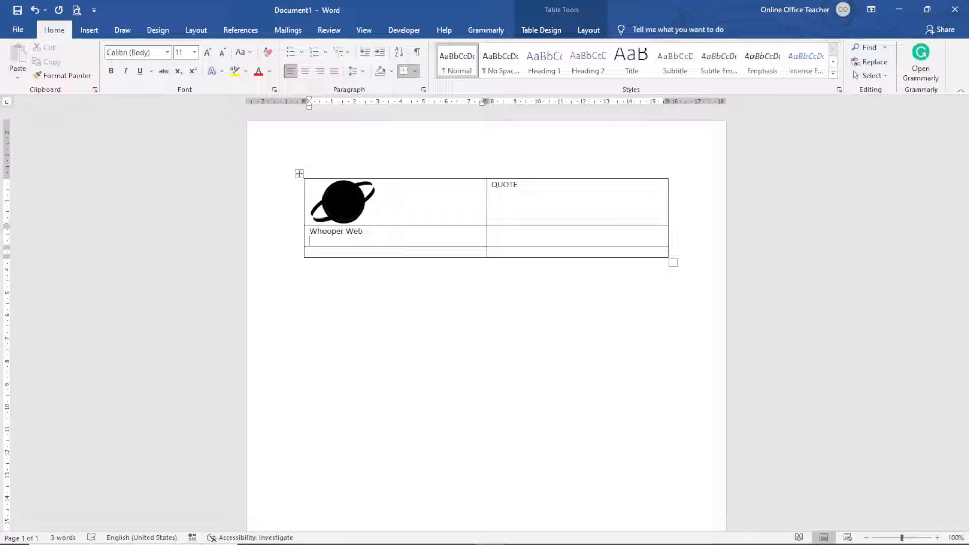
type("We Take Your Website to the Next Level")
- Label the second row's right cell INVOICE NO: 0001 and DATE:
left_click(538, 234)
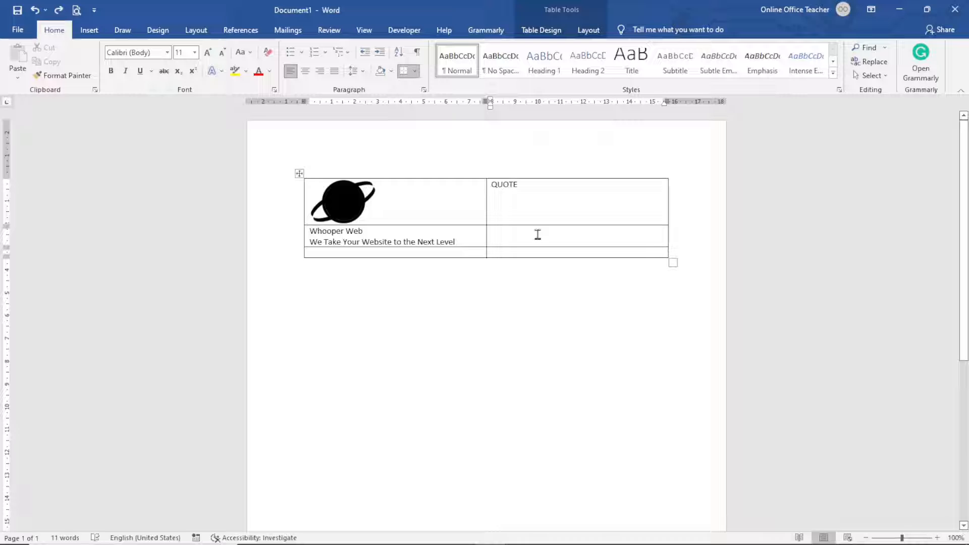
type("INVOICE NO: 0001")
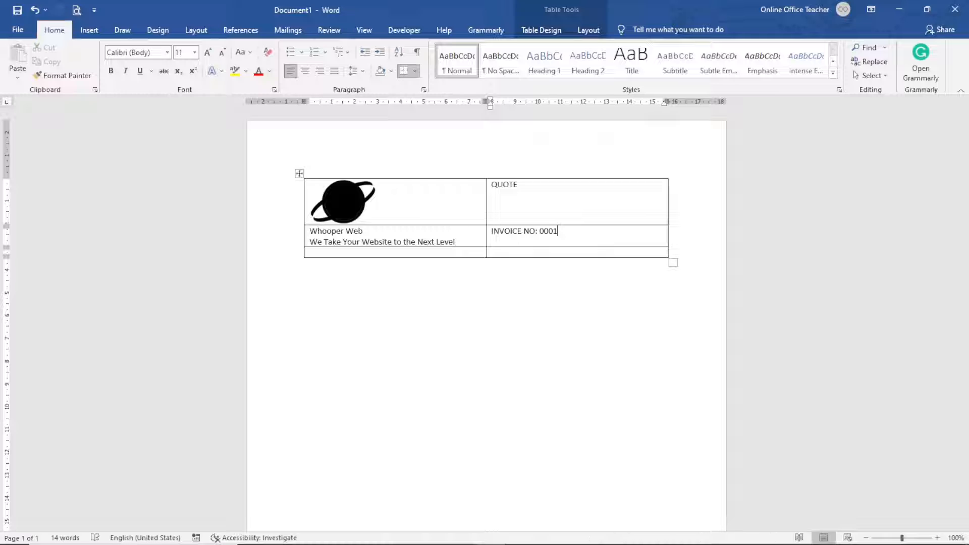
type("ATE:")
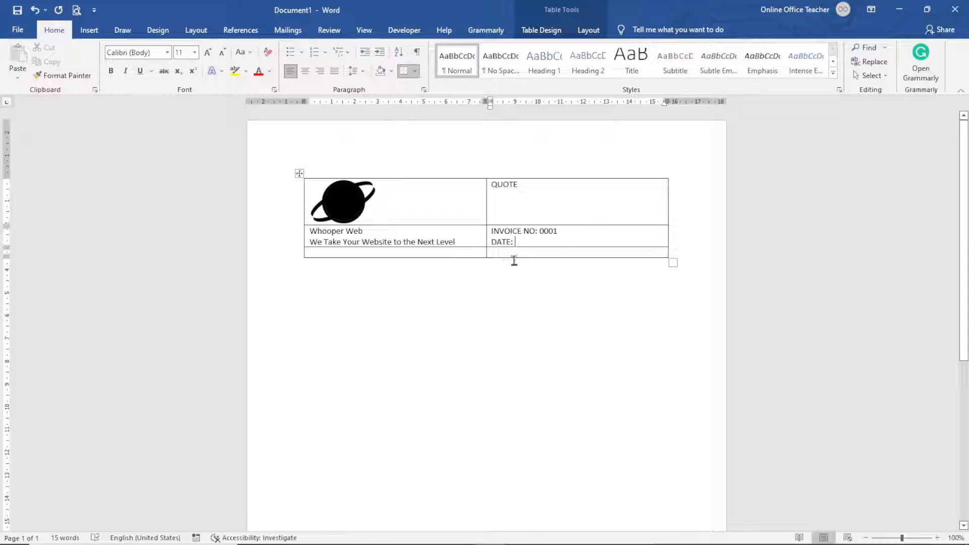
- Insert the date after DATE: in the 5-Jun-22 format
left_click(89, 30)
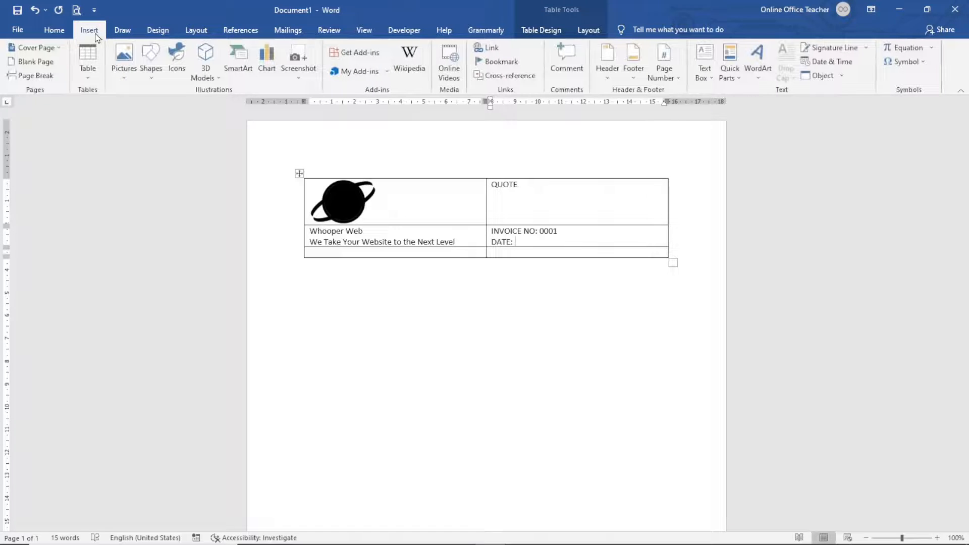
left_click(839, 63)
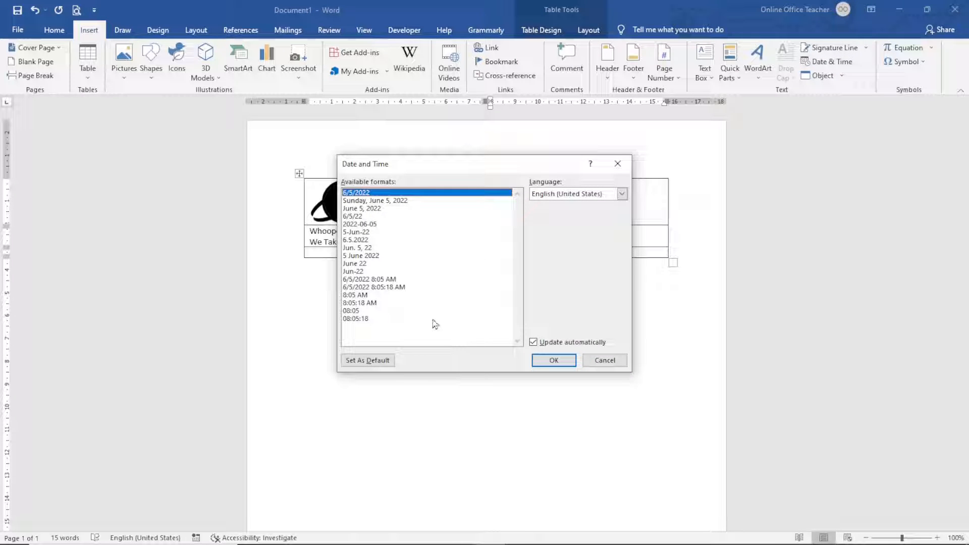
left_click(362, 233)
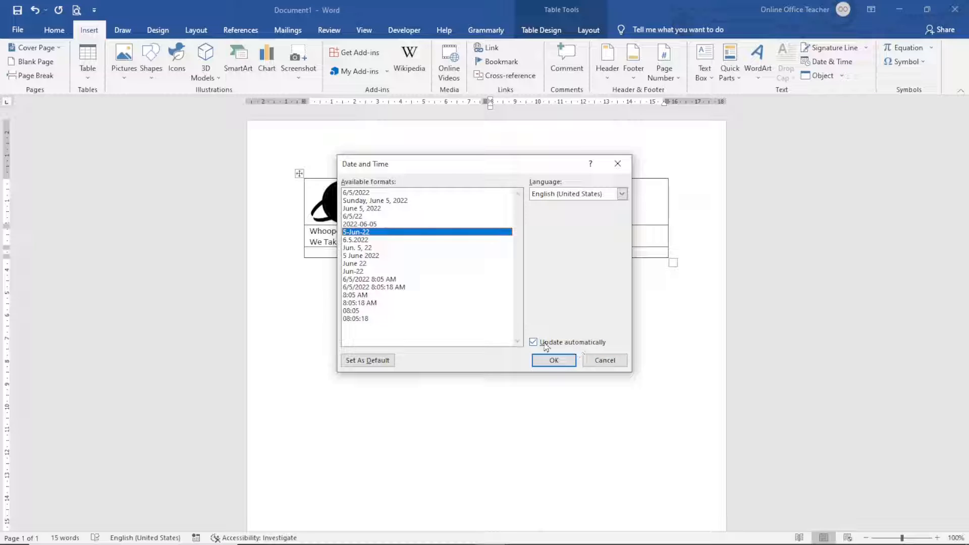
left_click(554, 359)
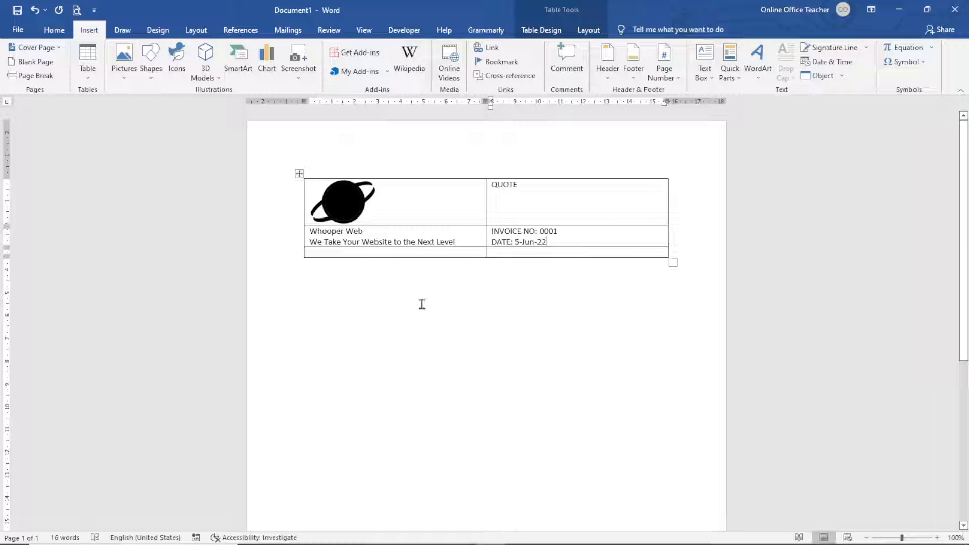
left_click(361, 254)
- Paste the company address block bottom-left and type EXPIRATION DATE: 12-Jun-22 bottom-right
key("ctrl+v")
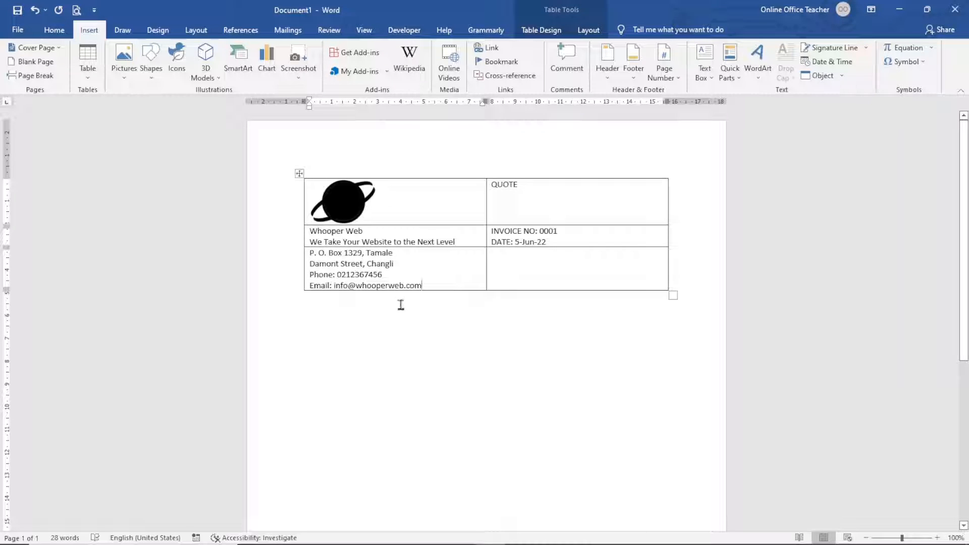
left_click(557, 283)
type("EX")
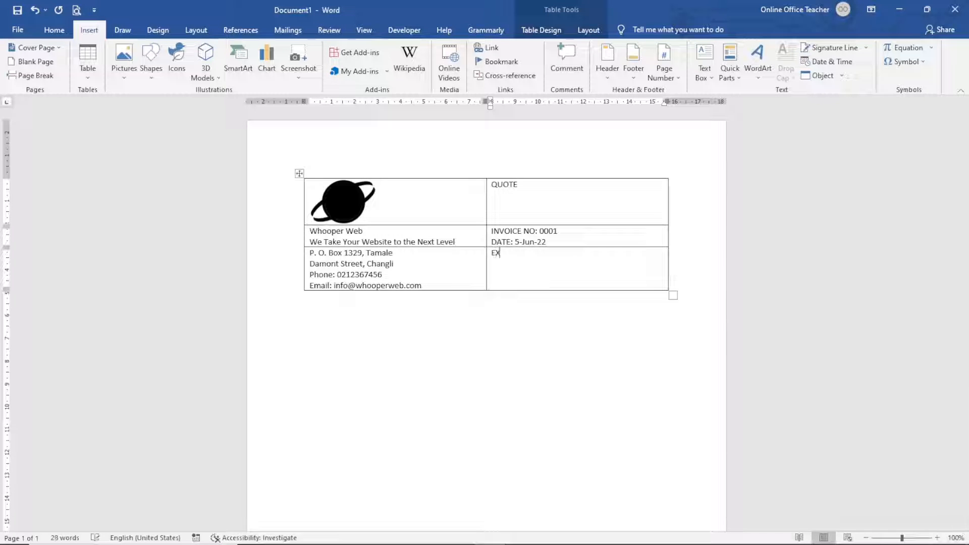
type("PIRATION DATE:")
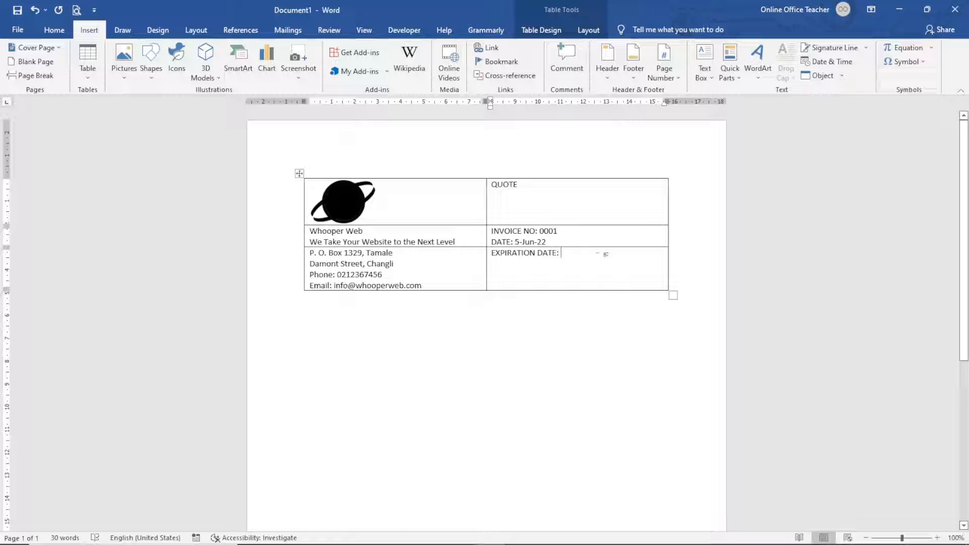
type("12")
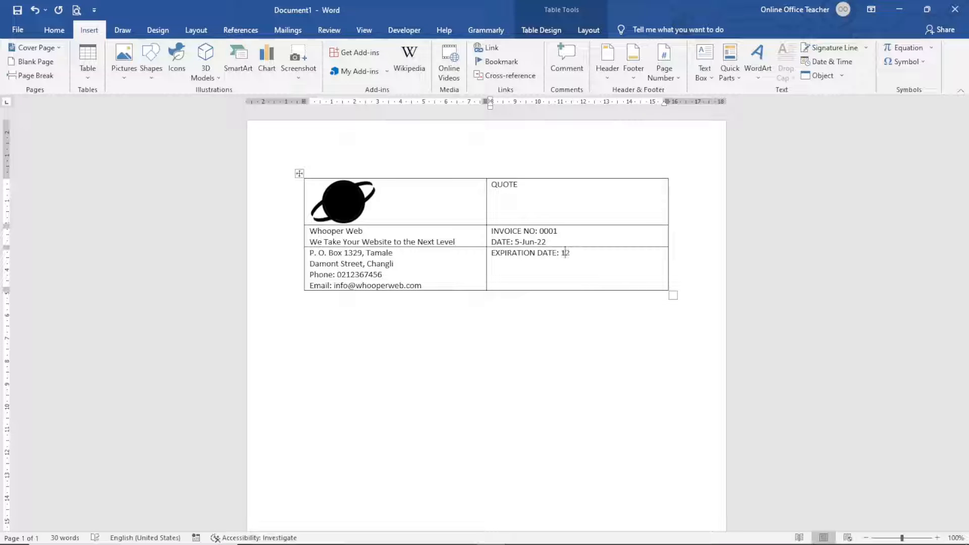
type("-Jun-22")
- Add an empty paragraph below the first table
left_click(391, 324)
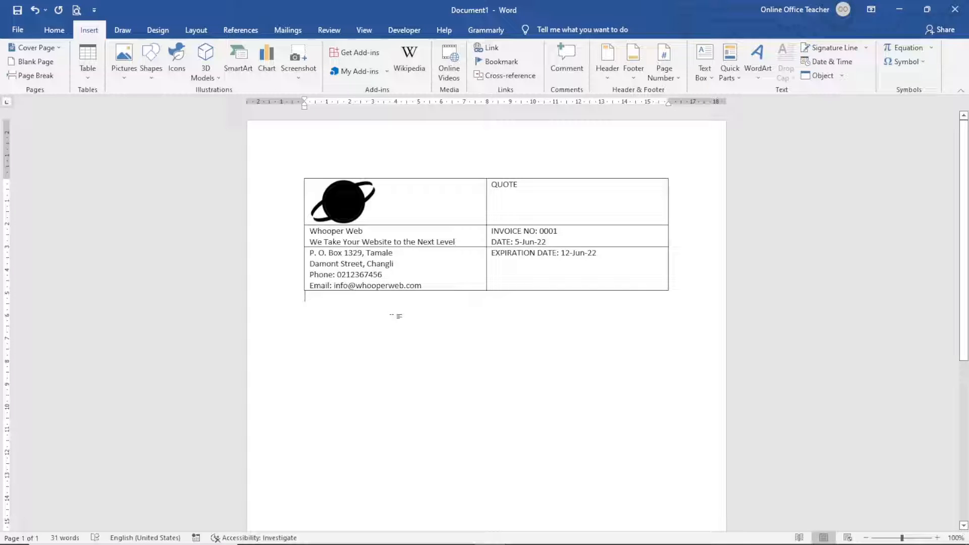
key("Return")
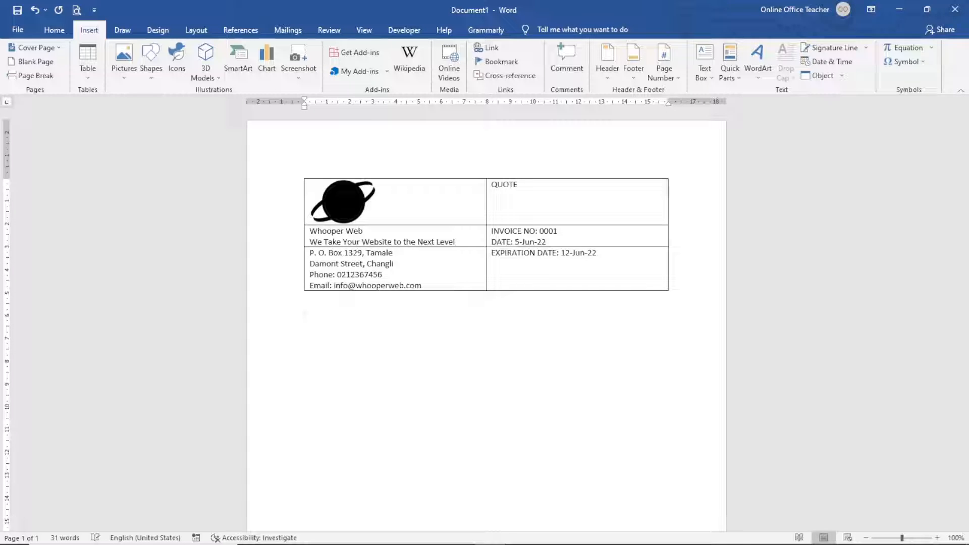
left_click(91, 63)
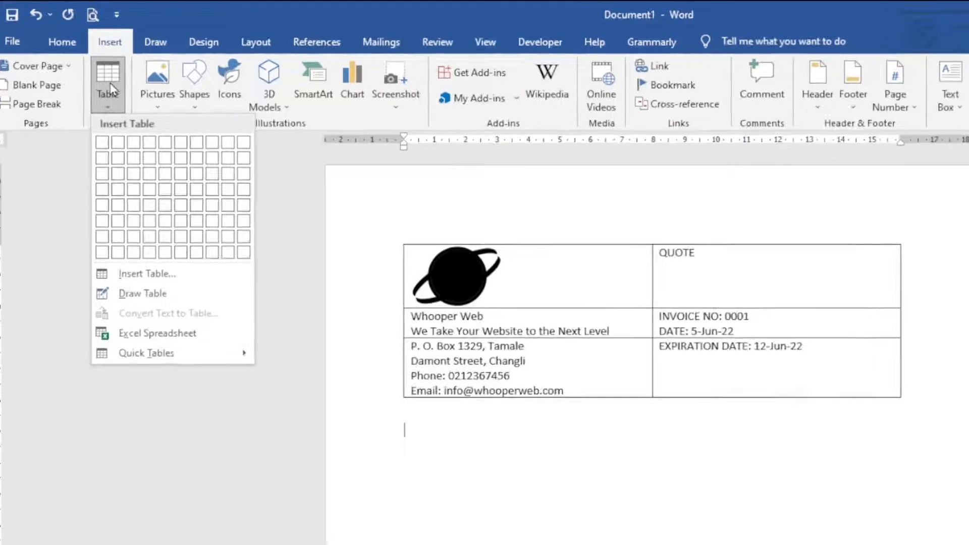
- Insert a 2-column, 1-row table and label its left cell TO
left_click(118, 143)
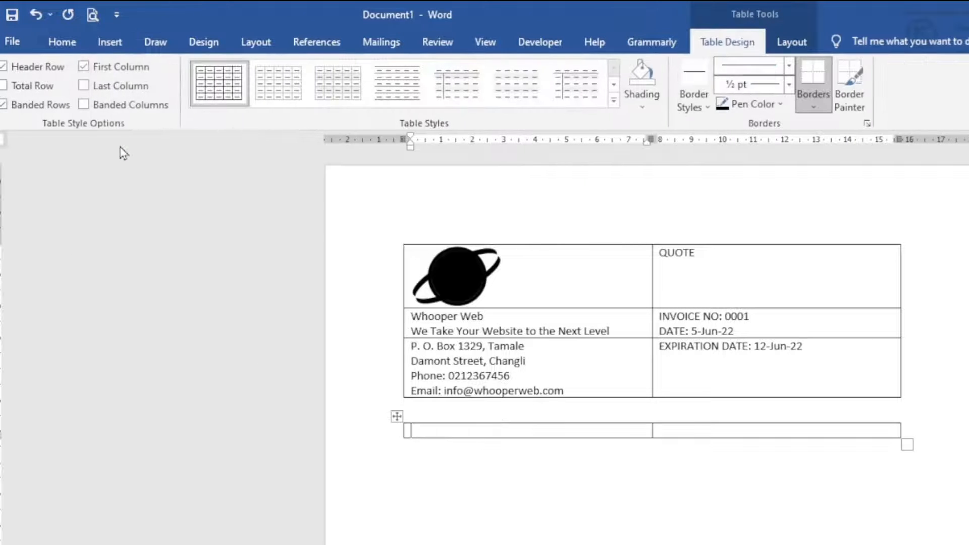
type("TO")
key("Tab")
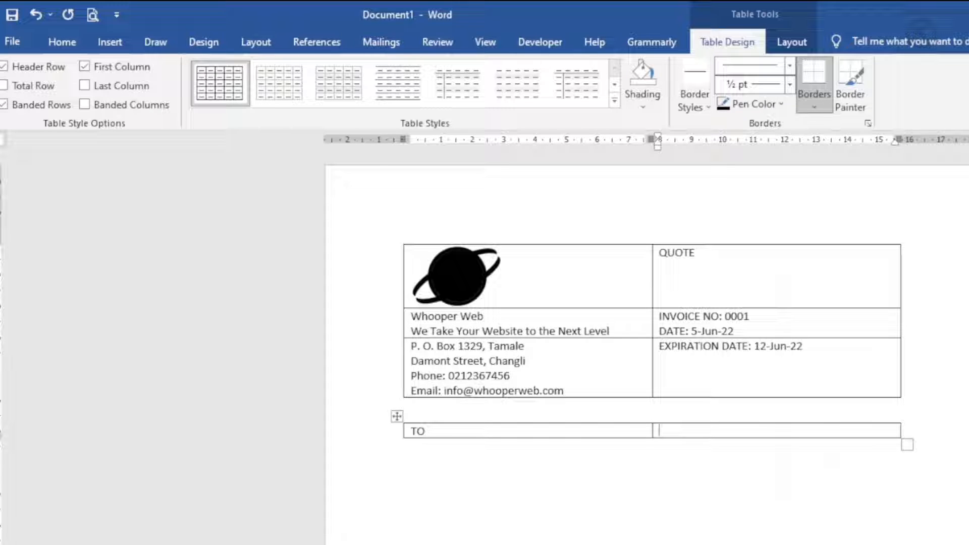
- Enter the customer's name, company, street address, phone number and customer ID on separate lines
type("John Doe")
key("Return")
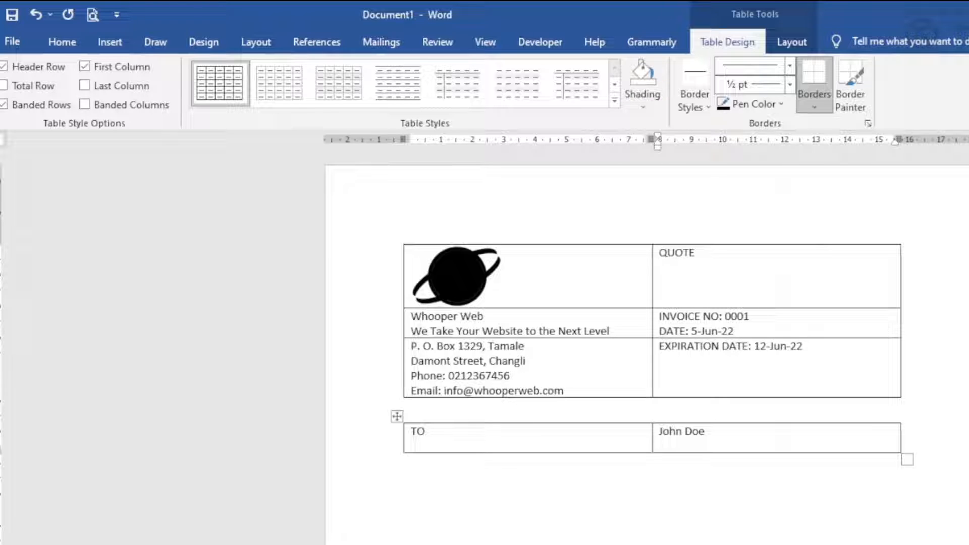
type("JD Company Limited")
key("Return")
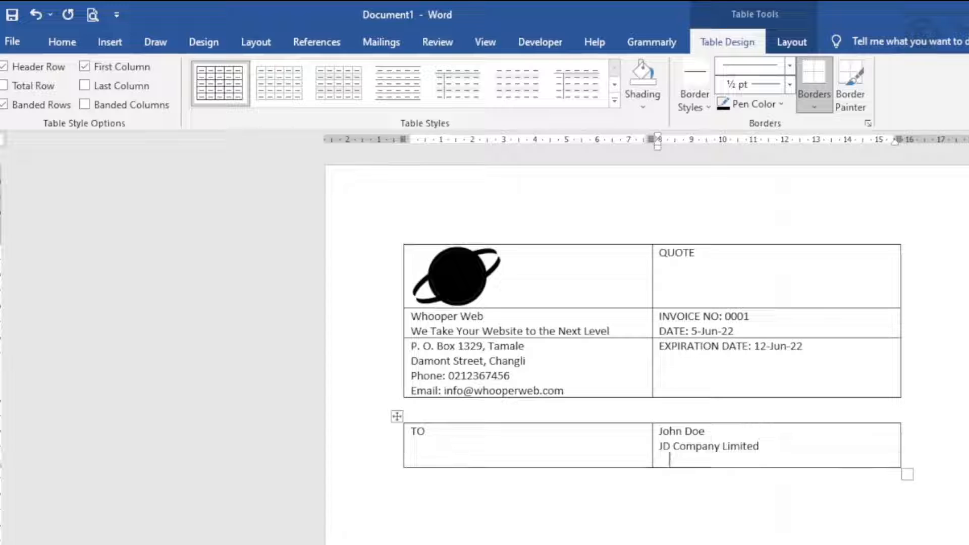
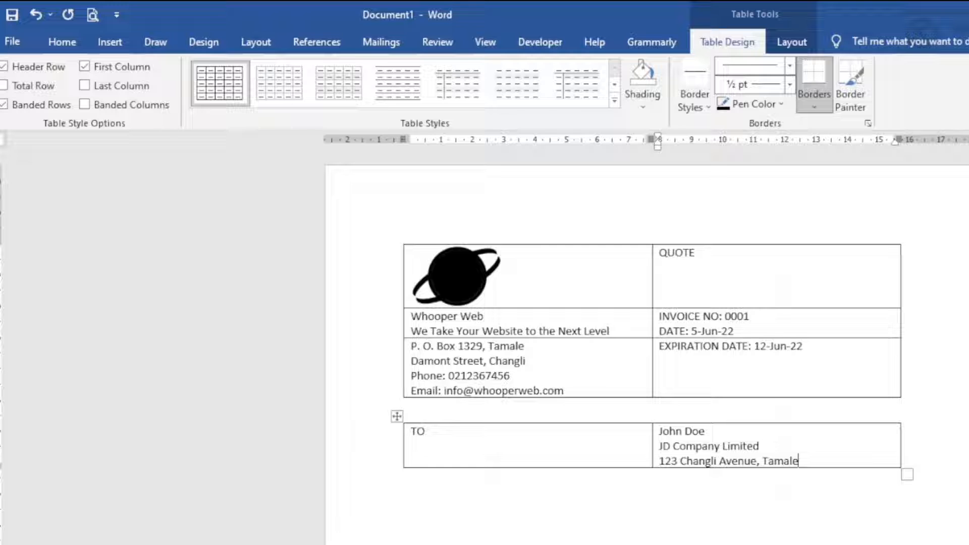
key("Return")
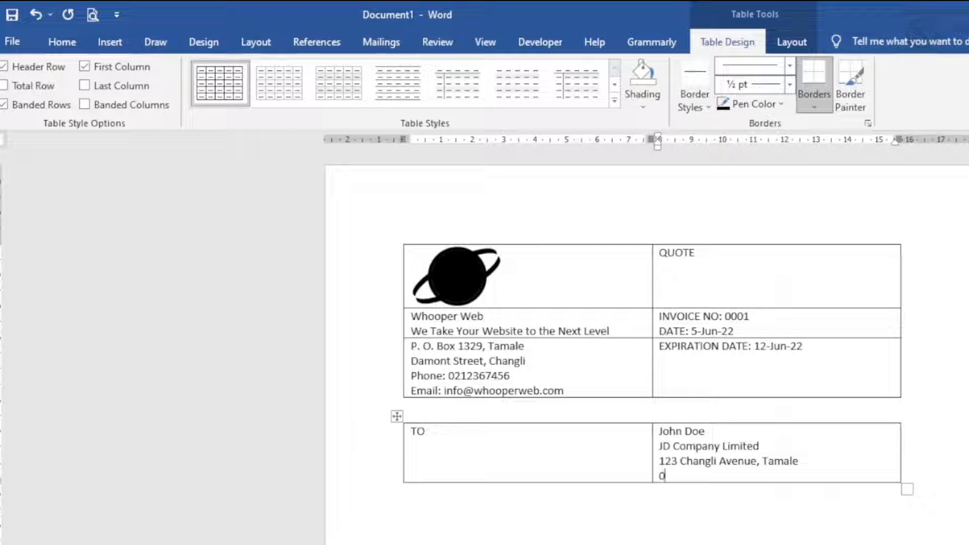
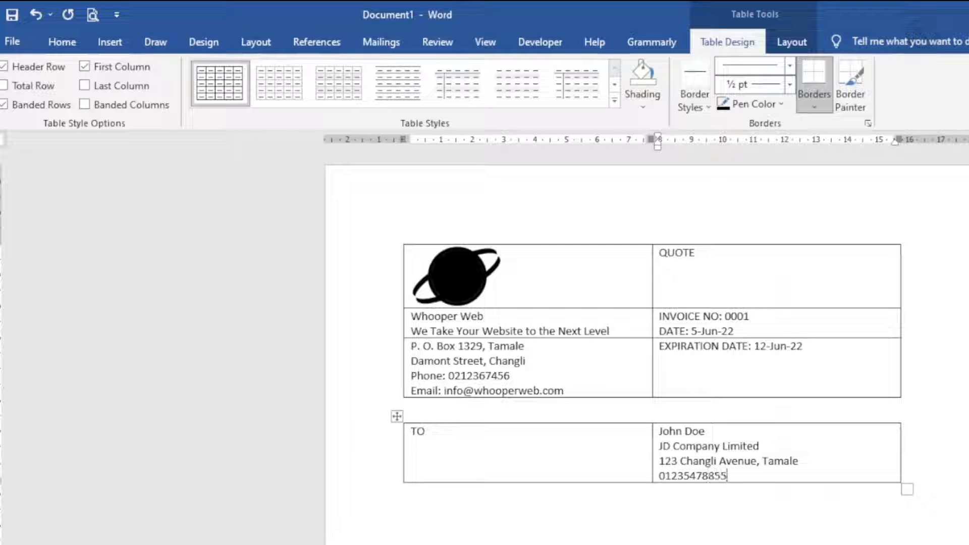
key("Return")
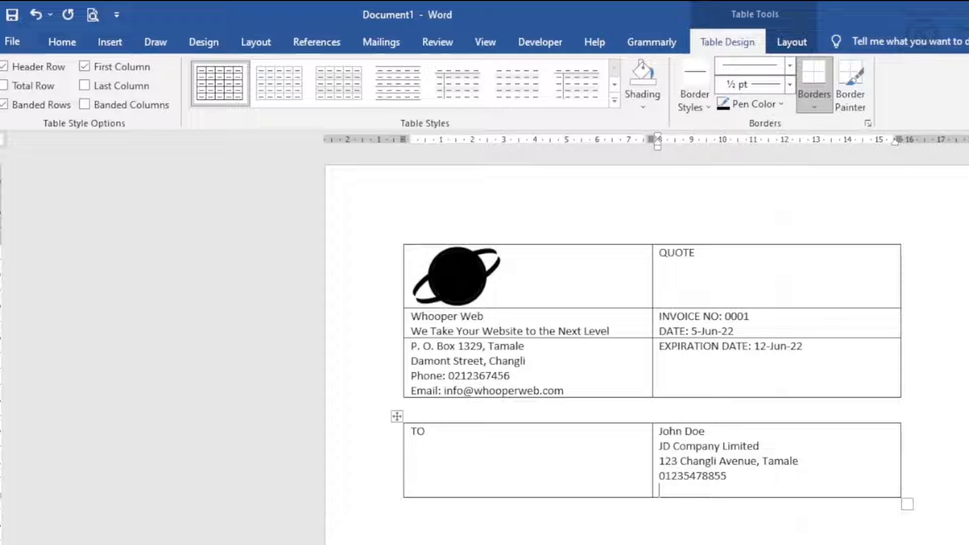
type("customer ID")
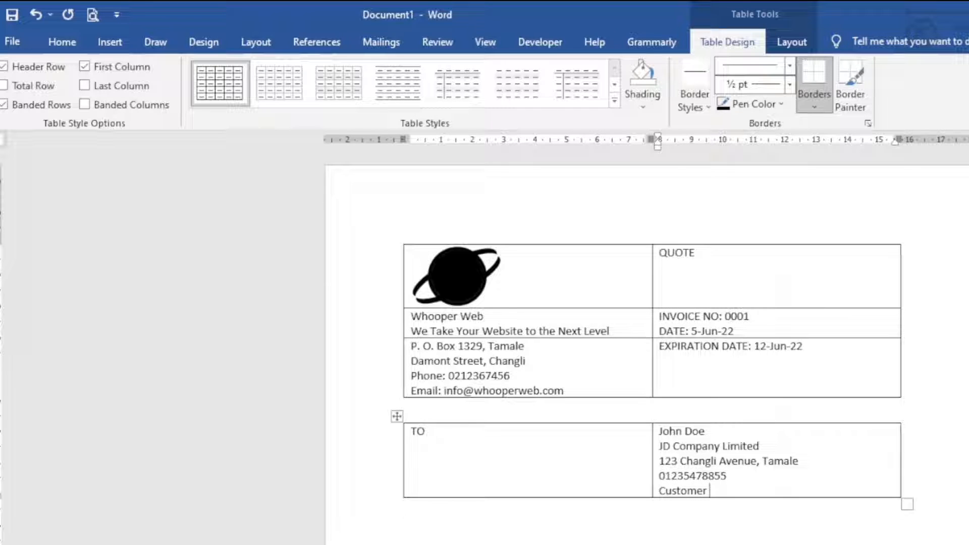
type(" No. 12354")
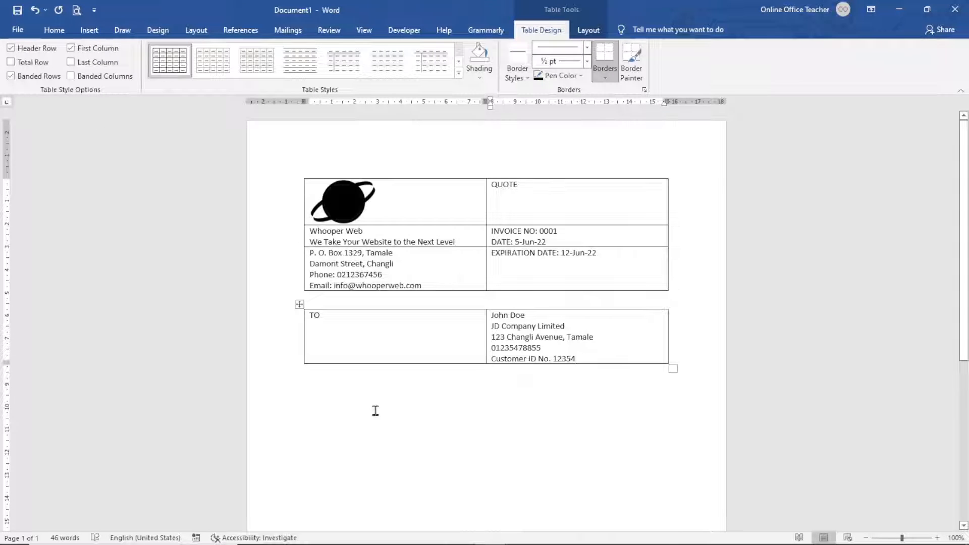
left_click(501, 544)
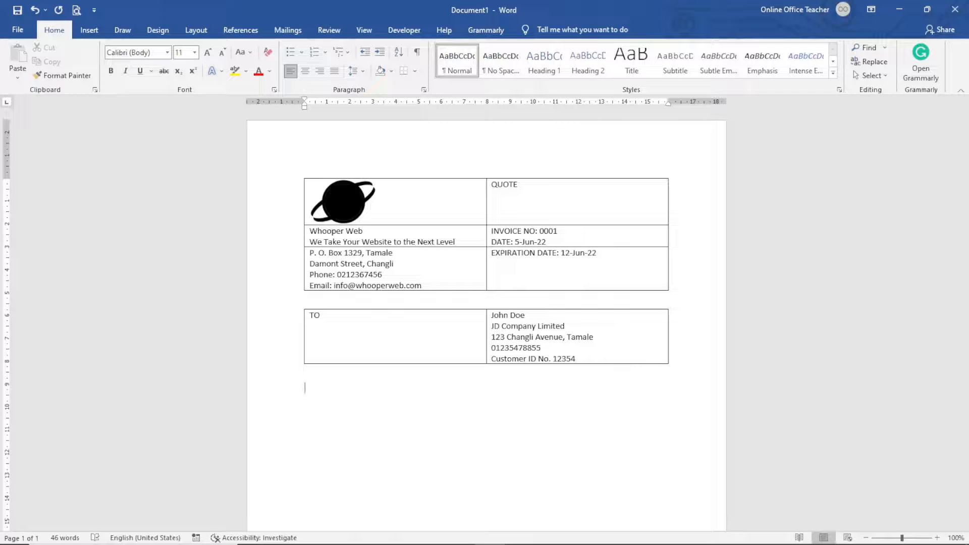
- Add a 4x2 table headed SALES PERSON, JOB, PAYMENT TERMS, DUE DATE, with Due on receipt
left_click(89, 29)
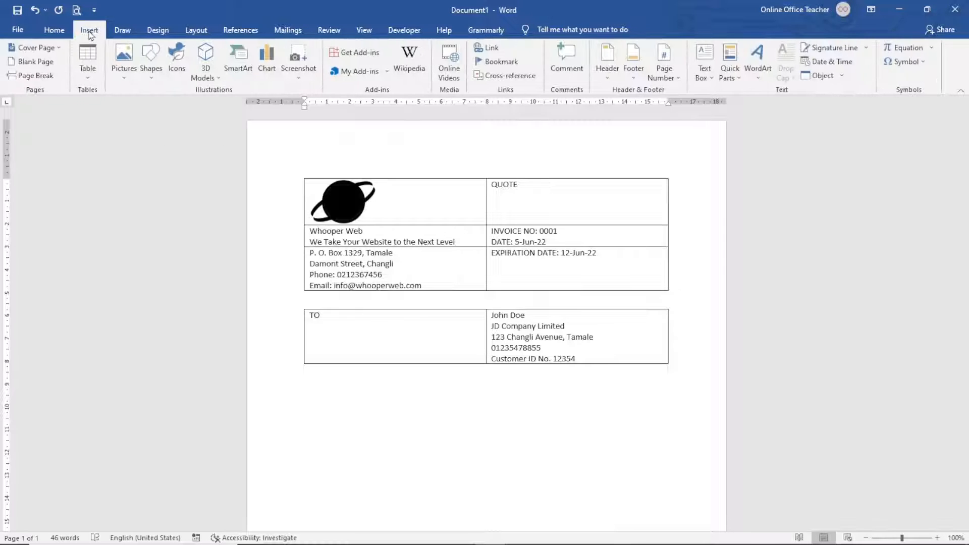
left_click(84, 72)
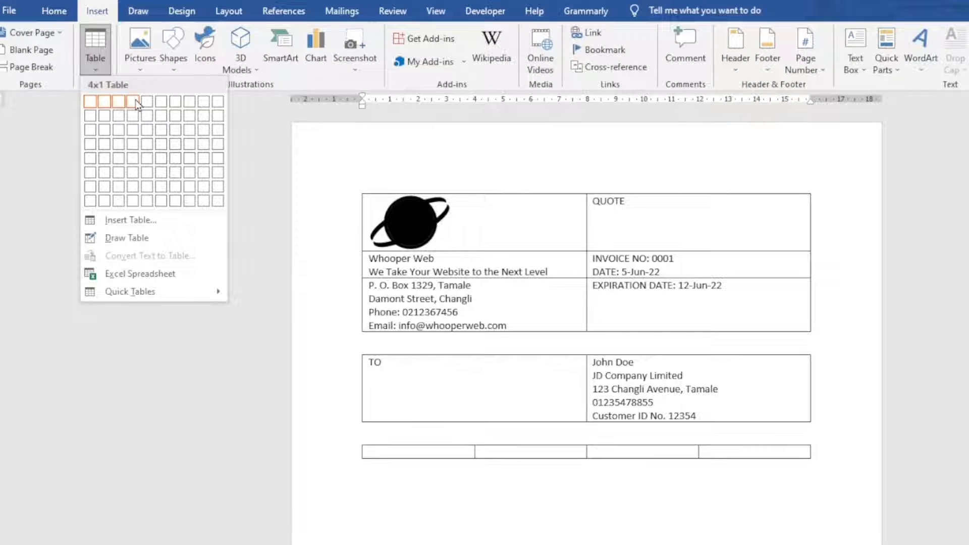
left_click(135, 119)
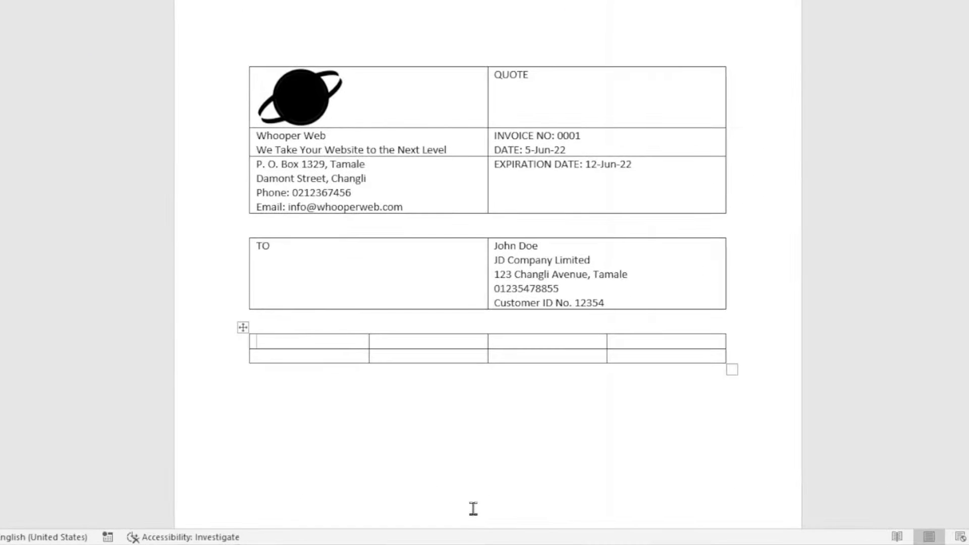
type("SALES PERSON")
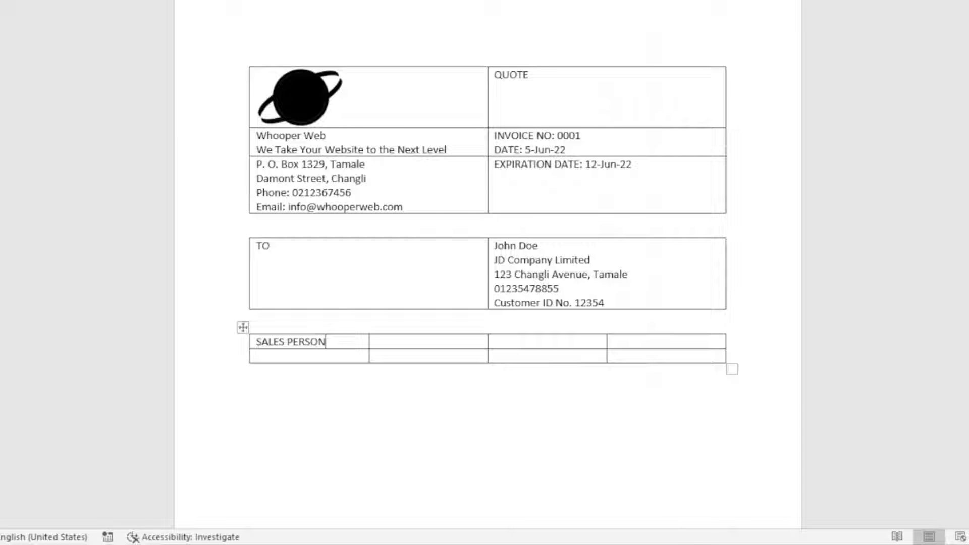
key("Tab")
type("JOBPAYMENT")
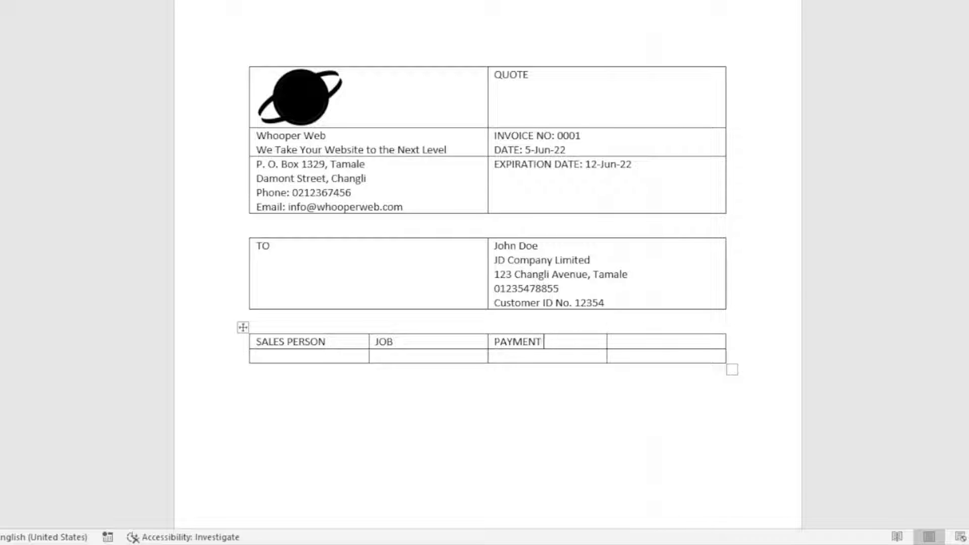
type(" TERMS")
key("Tab")
type("DUE DATE")
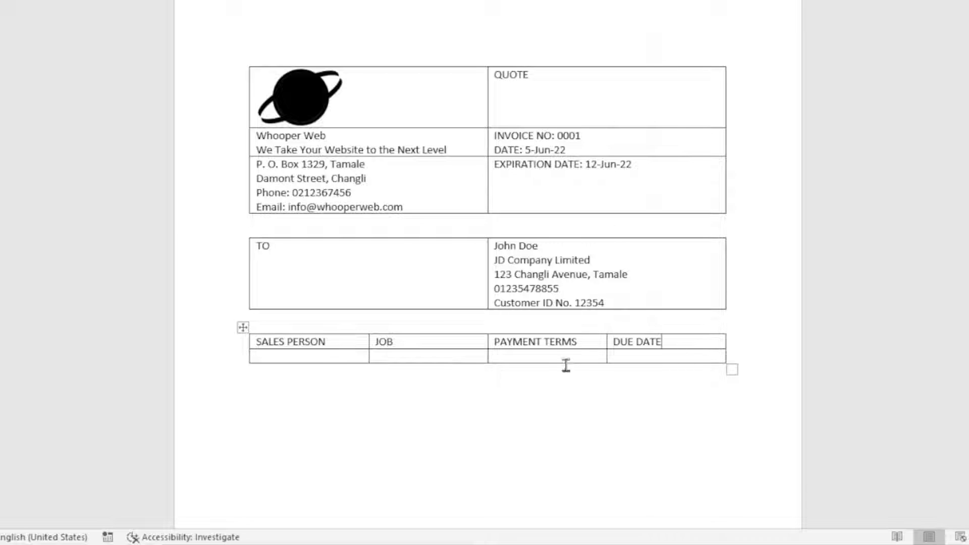
type("Due on receipt")
left_click(337, 409)
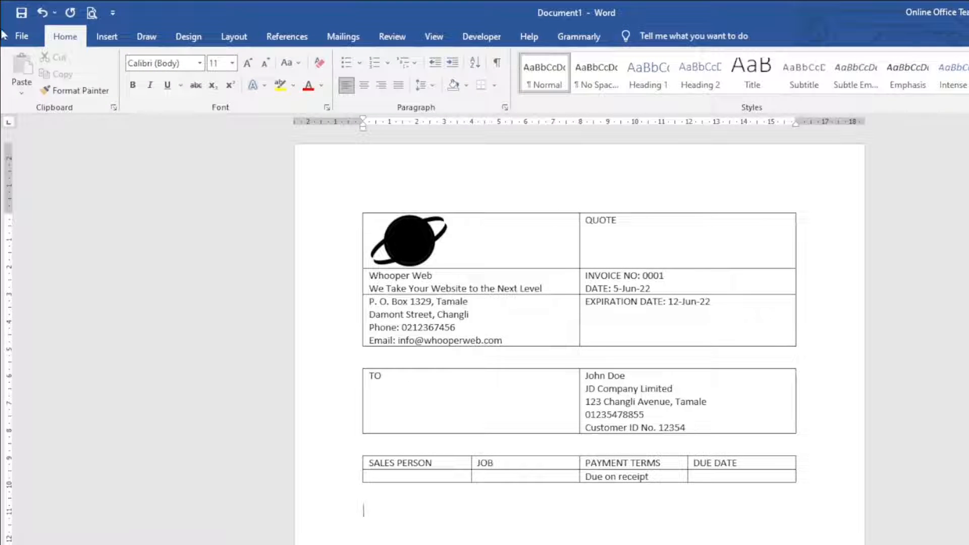
- Insert a 4-column, 15-row table through the Insert Table dialog
left_click(108, 38)
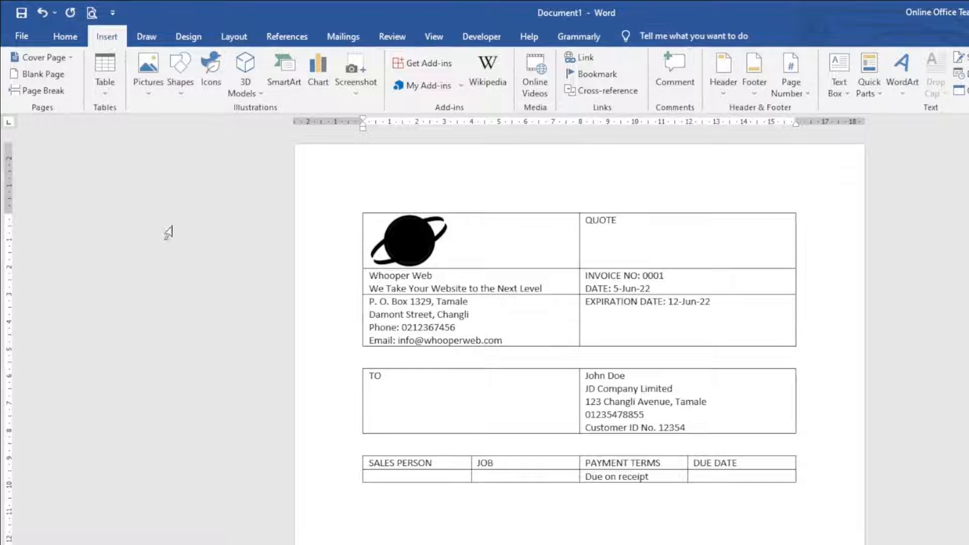
left_click(112, 88)
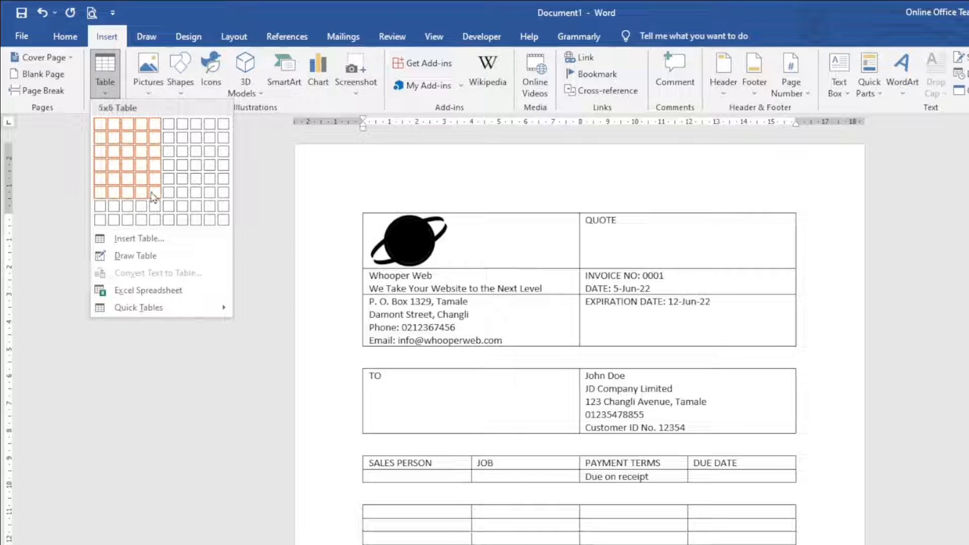
left_click(152, 239)
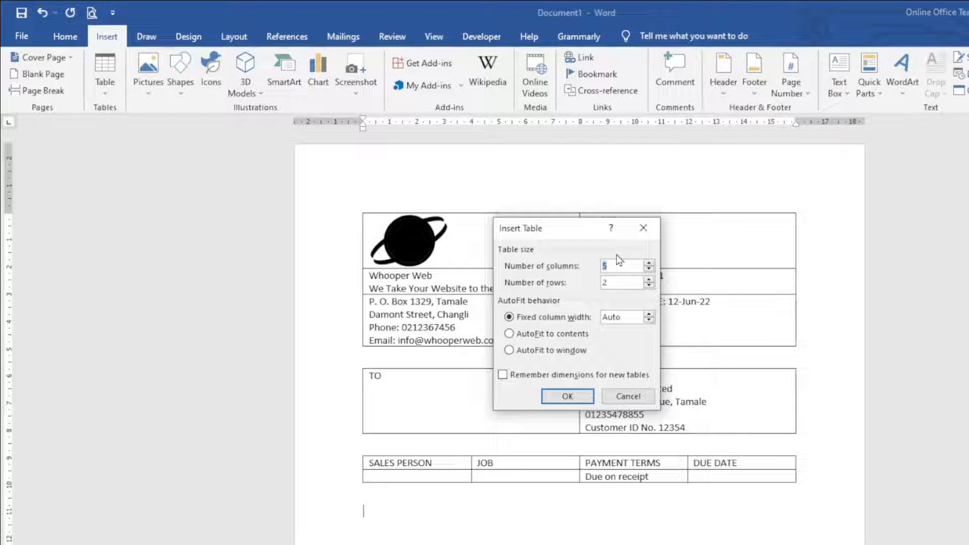
double_click(612, 283)
type("15")
left_click(567, 396)
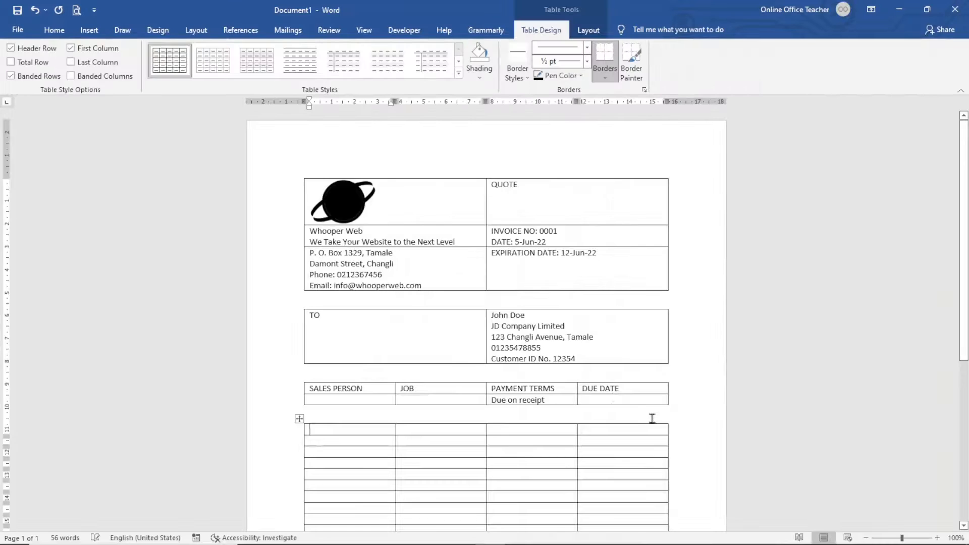
- Fill the header row with QUANTITY, DESCRIPTION, UNIT PRICE and AMOUNT
scroll(652, 419, "down", 3)
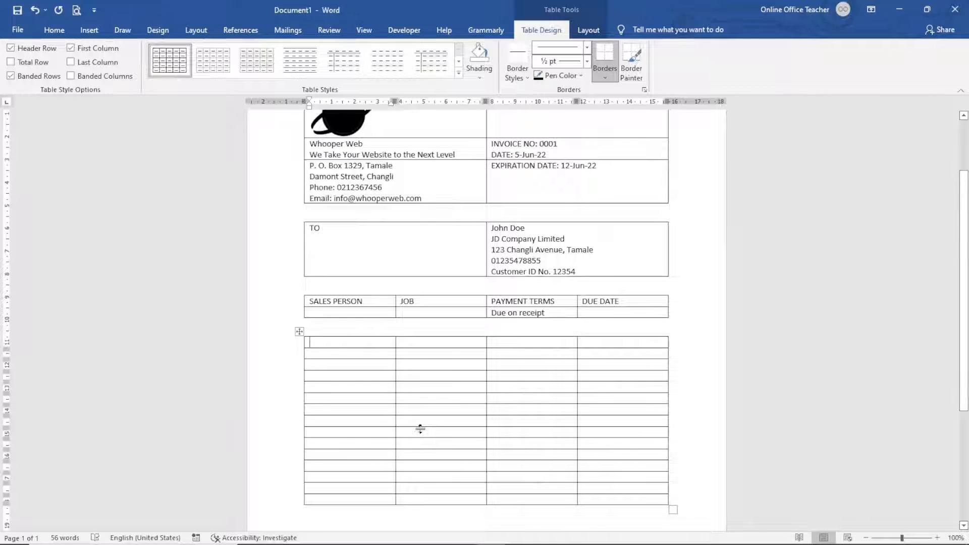
type("qU")
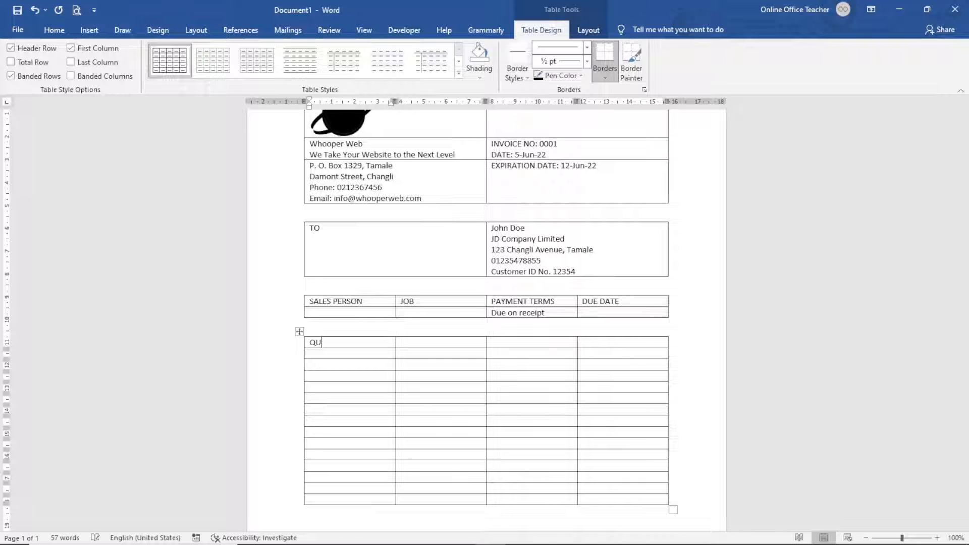
type("ANTITY")
key("Tab")
type("DES")
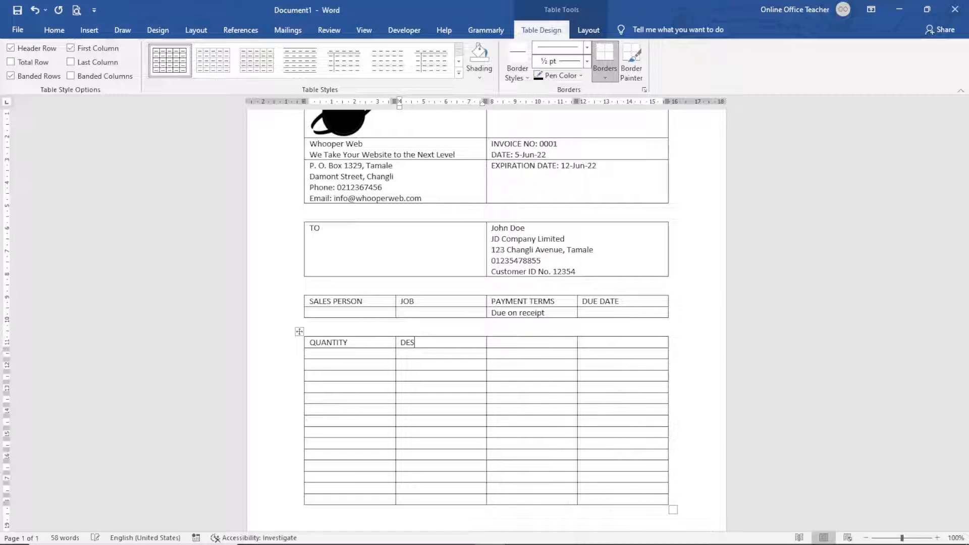
type("CRIPTION")
key("Tab")
type("UNIT PRICE")
key("Tab")
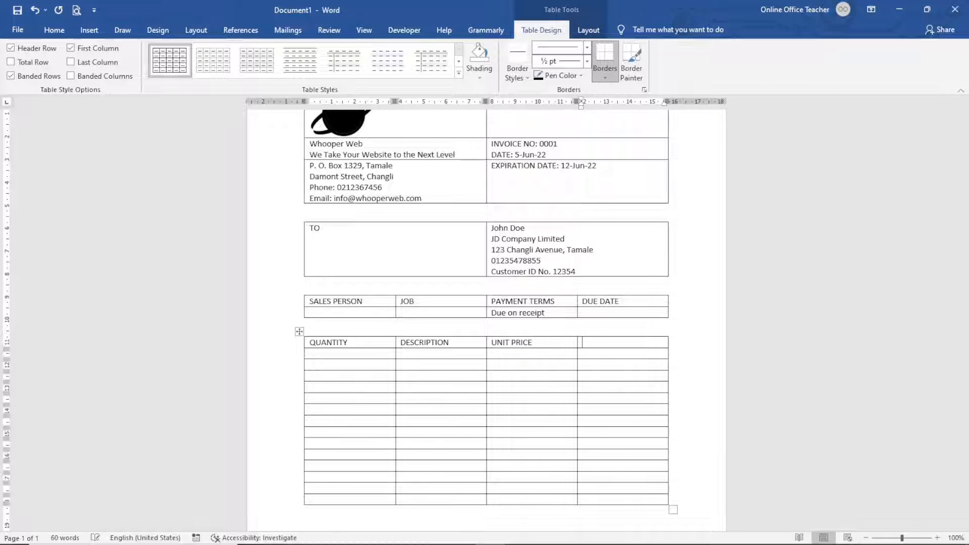
type("AMOUNT")
- Label three lower UNIT PRICE cells SUBTOTAL, SALES TAX and GRAND TOTAL
left_click(566, 477)
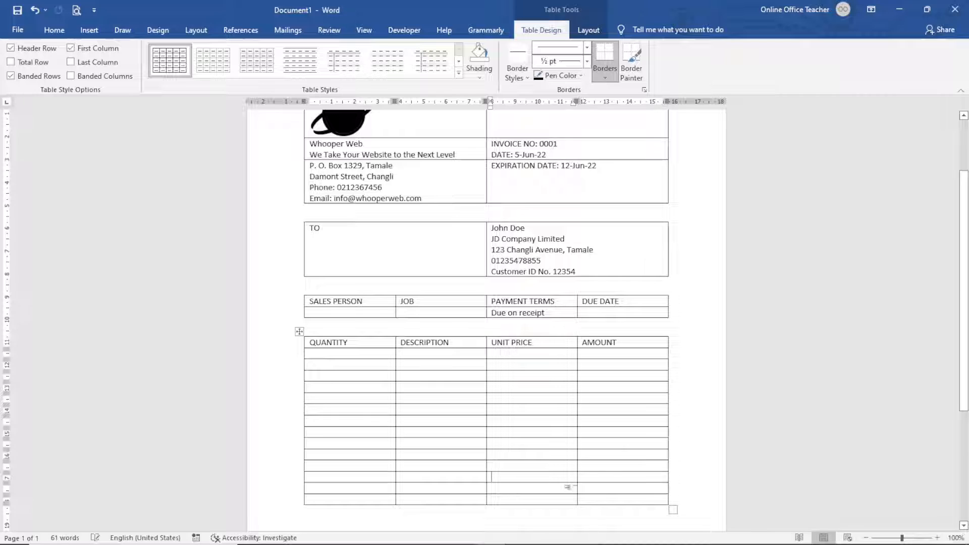
type("SUBTOTAL")
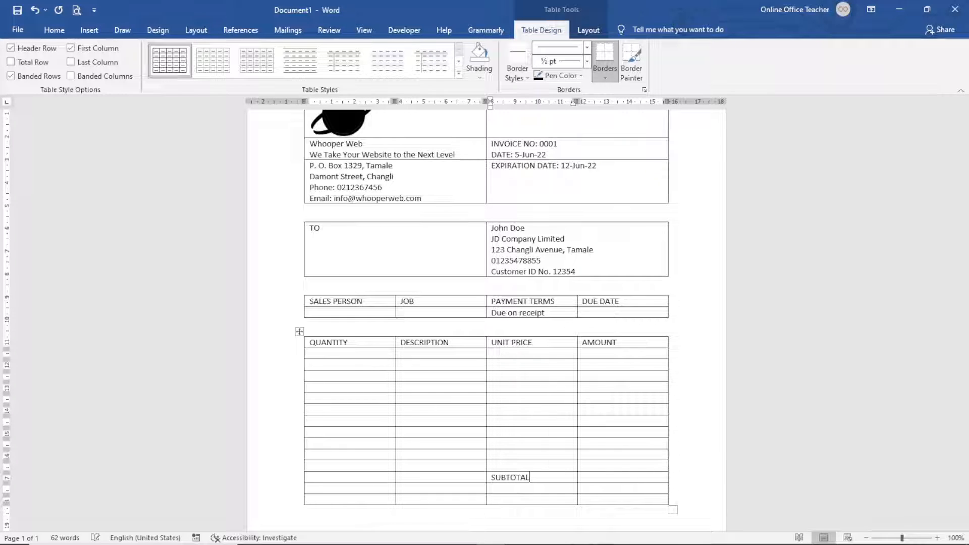
key("Down")
type("SALES TA")
key("Down")
type("GRAND TOTAL")
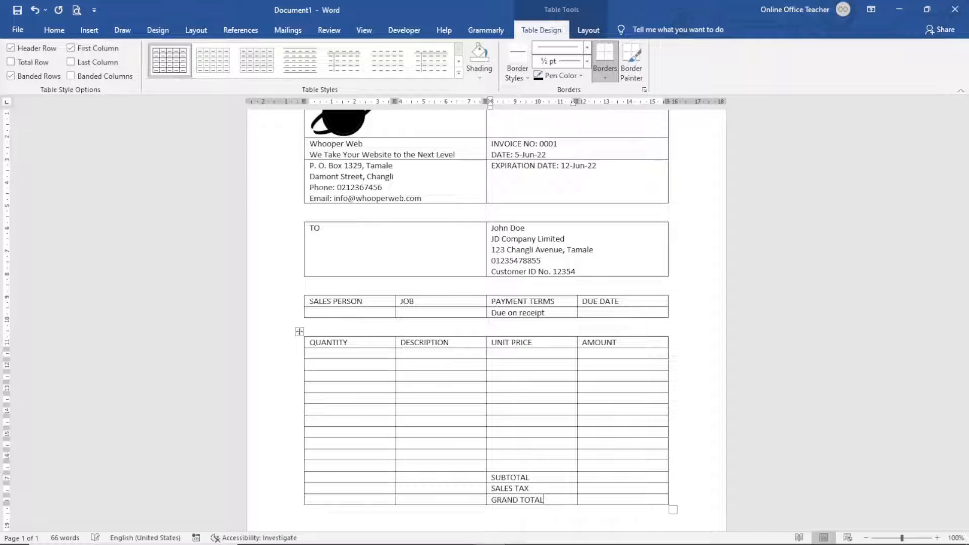
- Add an empty line below the item table
scroll(658, 469, "down", 5)
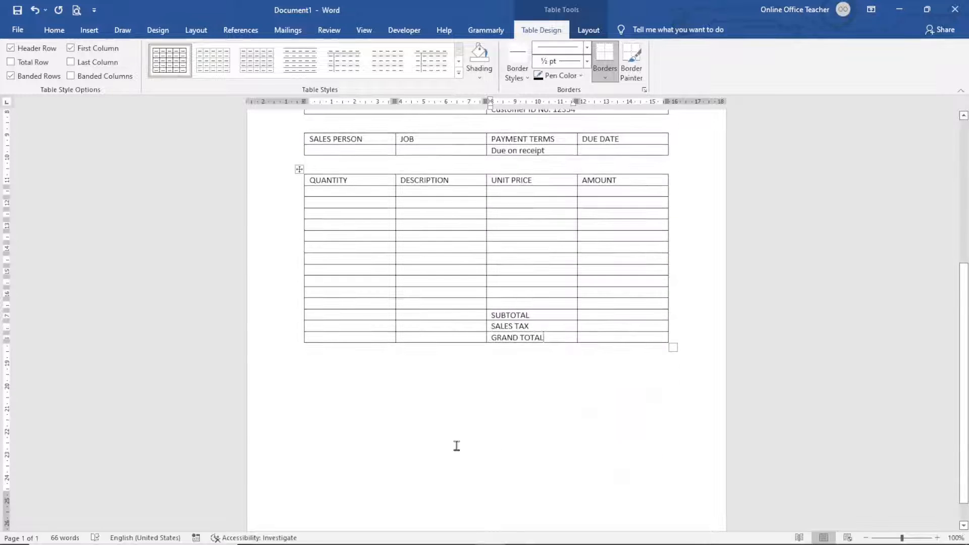
left_click(412, 429)
key("Return")
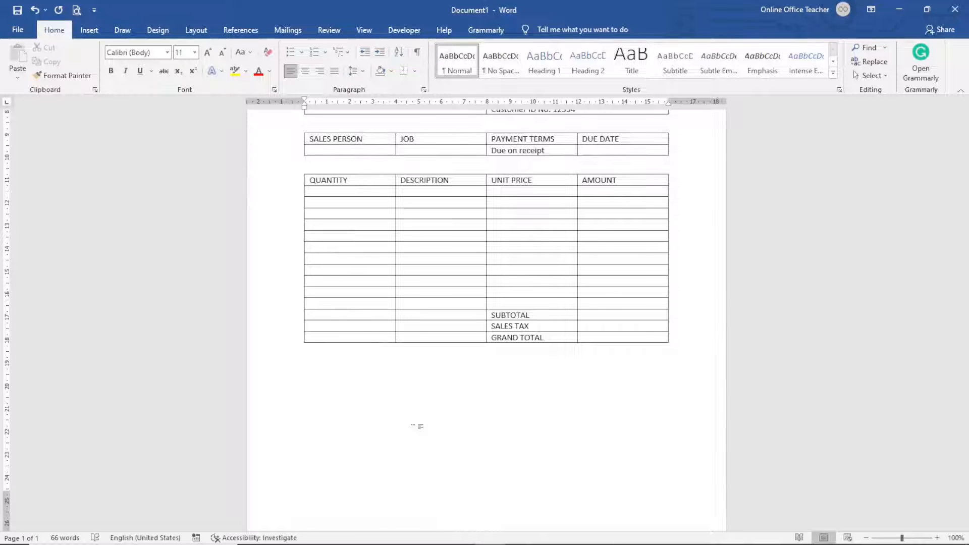
- Type the 'Quotation prepared by:' line followed by an underscore signature line
type("quati")
key("BackSpace")
type("ation prepre")
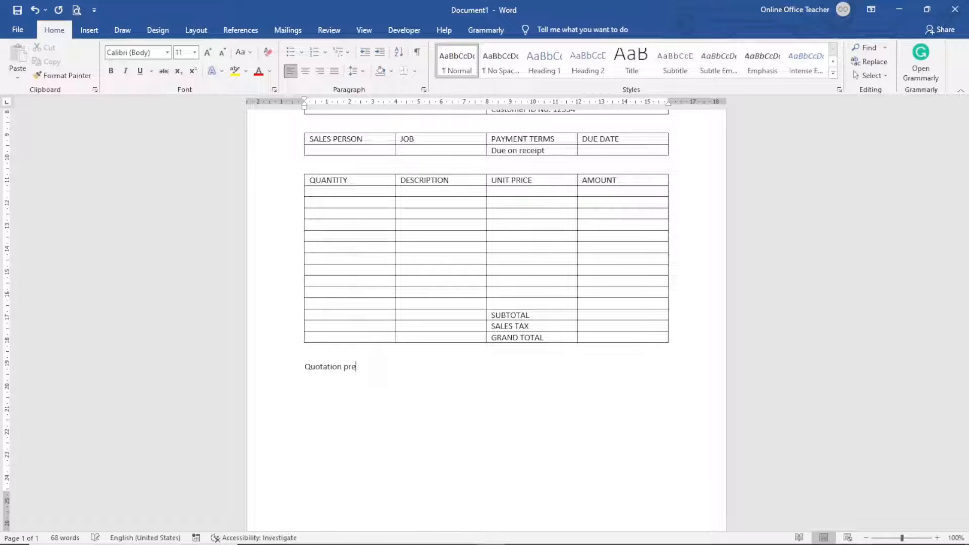
key("BackSpace")
key("BackSpace")
type("ared by:")
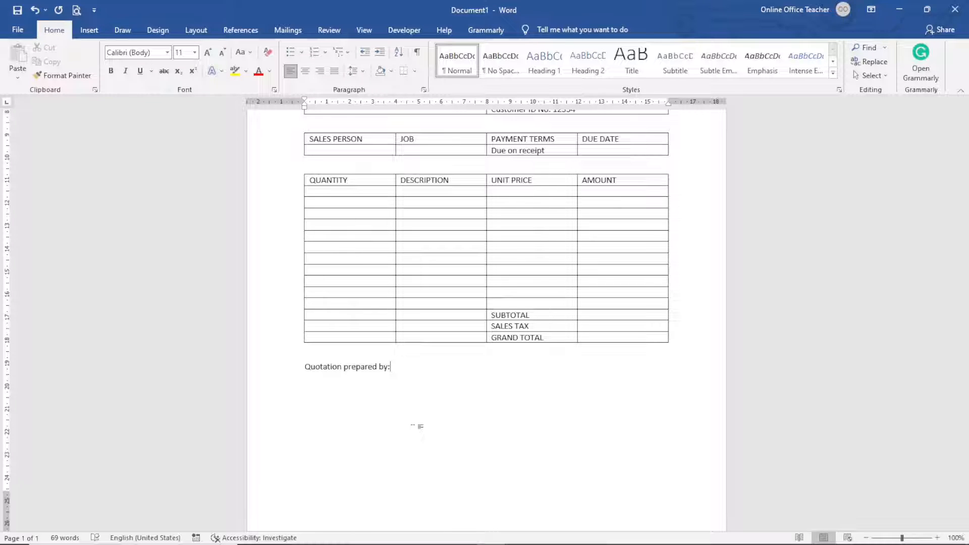
type(" ____________________________________________________________________")
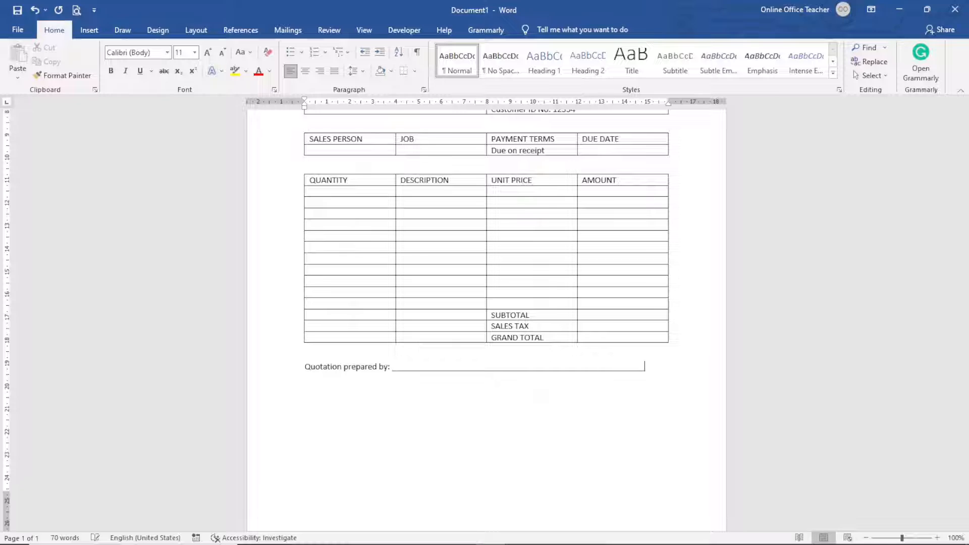
type("_____")
- Add the 'To accept this quotation, sign here and return:' signature line, then begin THANK YOU FOR YOUR BUSINESS
type("To acce")
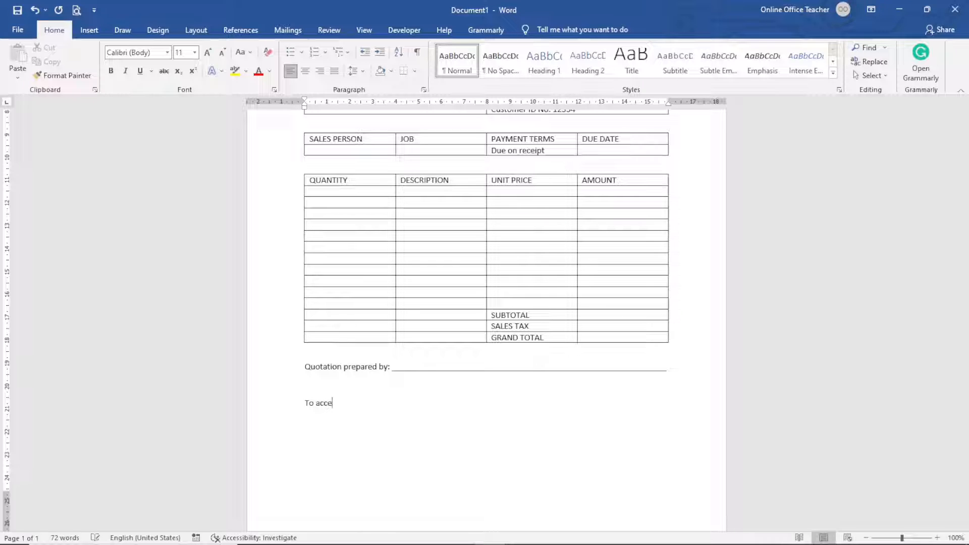
type("pt this quotation, sign")
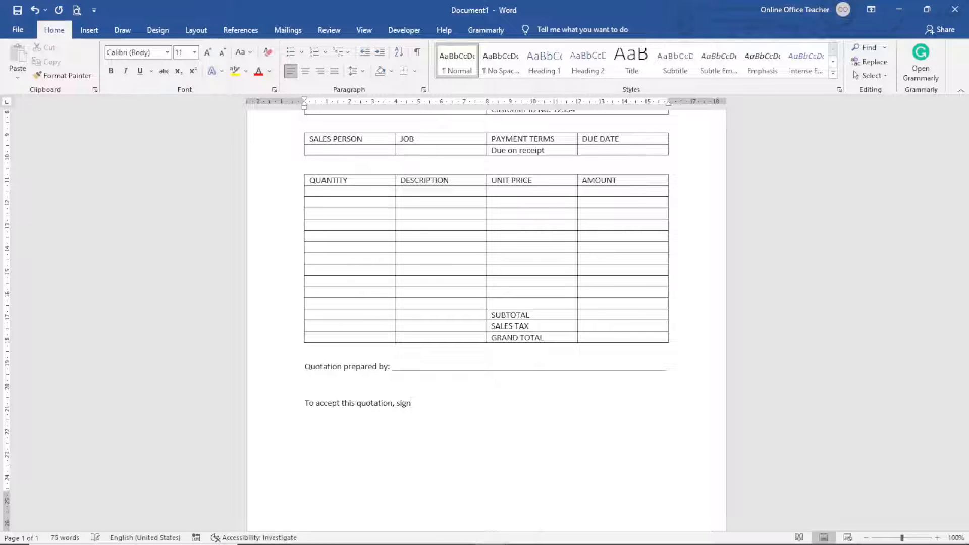
type(" here a")
key("BackSpace")
type("here and retu")
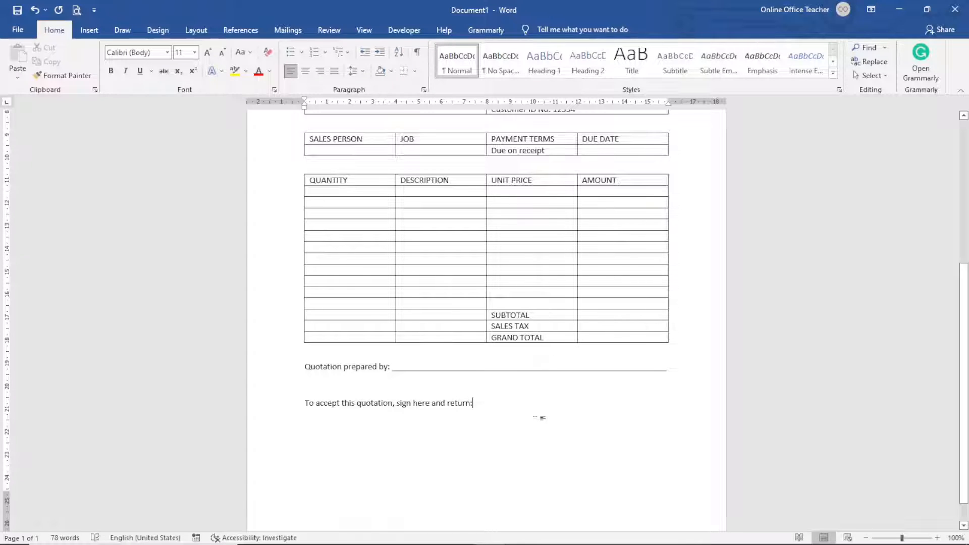
type("rn: _")
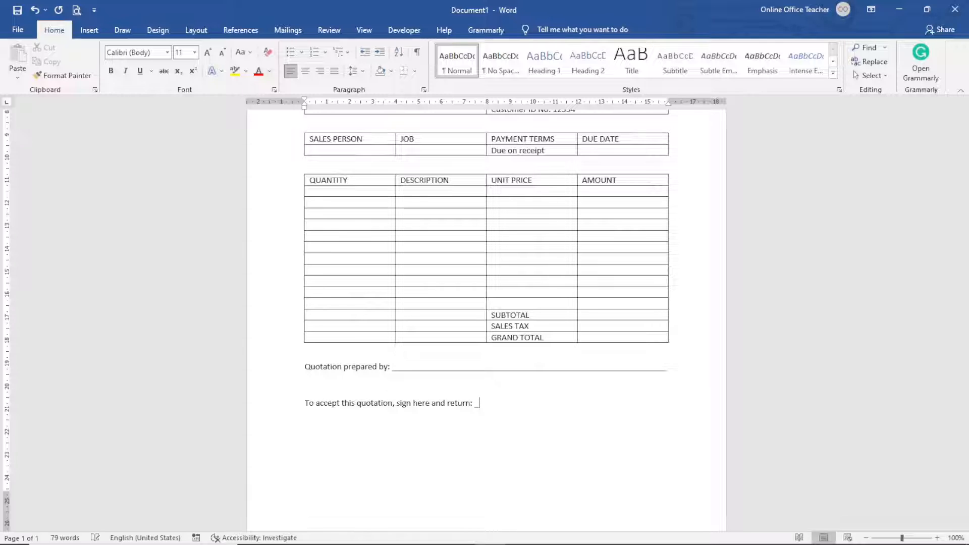
type("________________________________________")
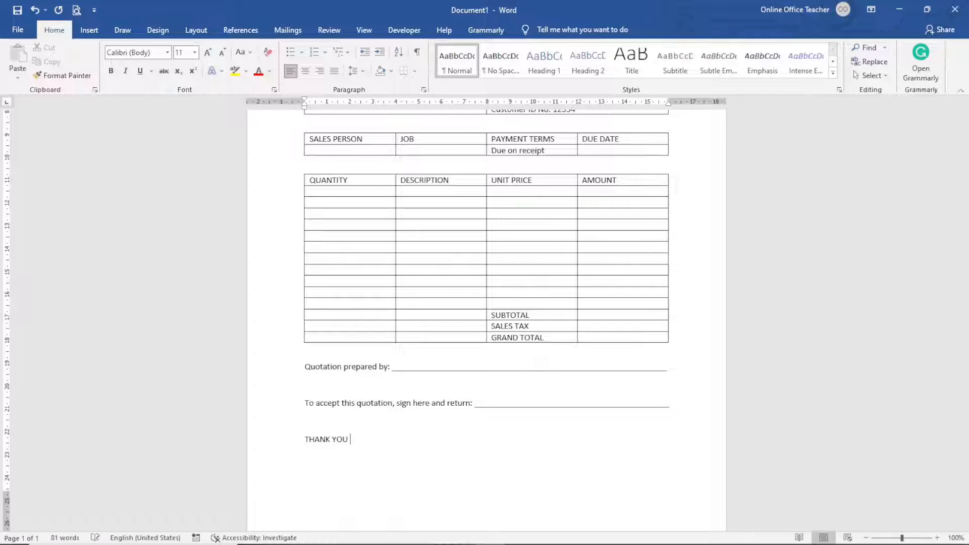
type("YOU")
type("R BUSINESS!!")
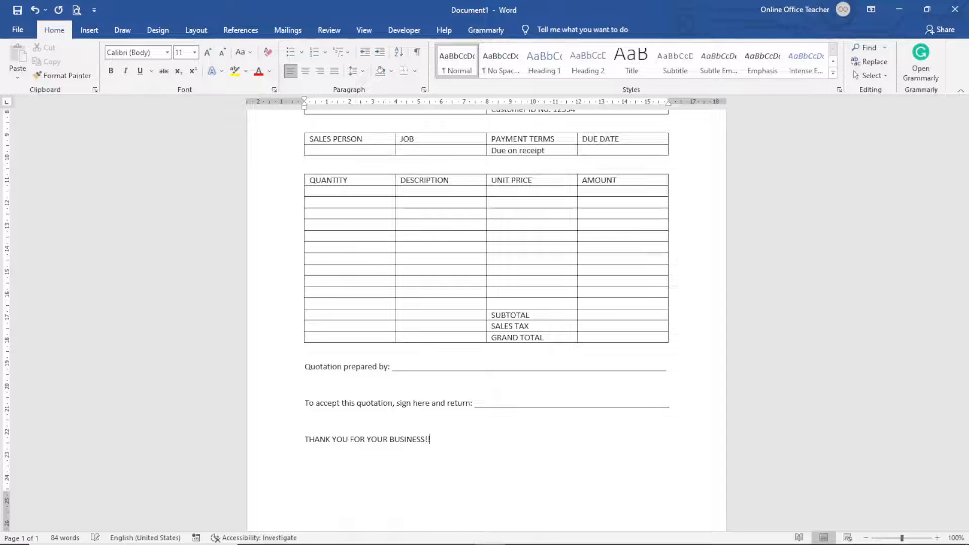
- Scroll up and down through the page to review the form ending with THANK YOU FOR YOUR BUSINESS
scroll(639, 440, "up", 5)
scroll(639, 439, "down", 5)
scroll(640, 439, "up", 5)
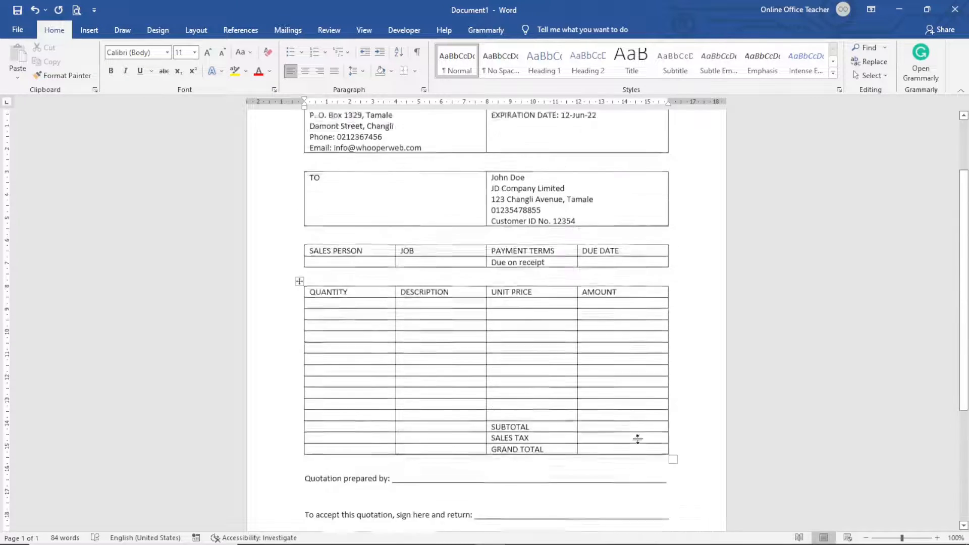
scroll(639, 440, "up", 1)
scroll(648, 421, "down", 4)
scroll(649, 420, "up", 4)
scroll(696, 424, "down", 5)
scroll(694, 424, "up", 5)
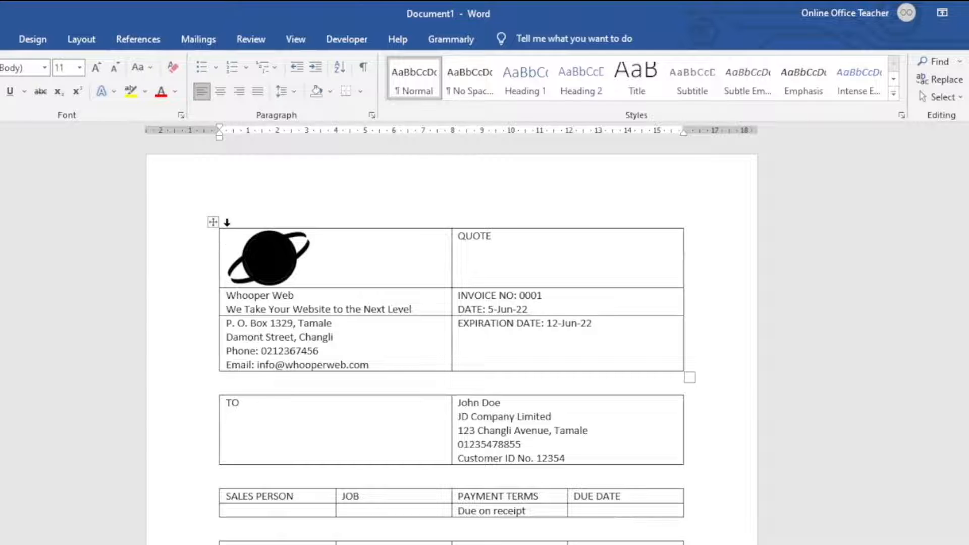
- Remove all borders from the logo and company header table with No Border
left_click(214, 223)
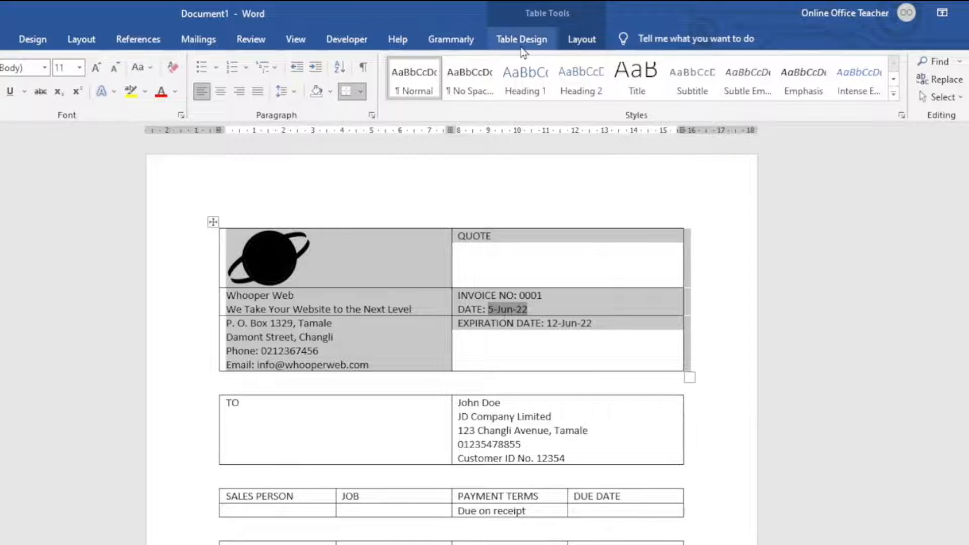
left_click(522, 40)
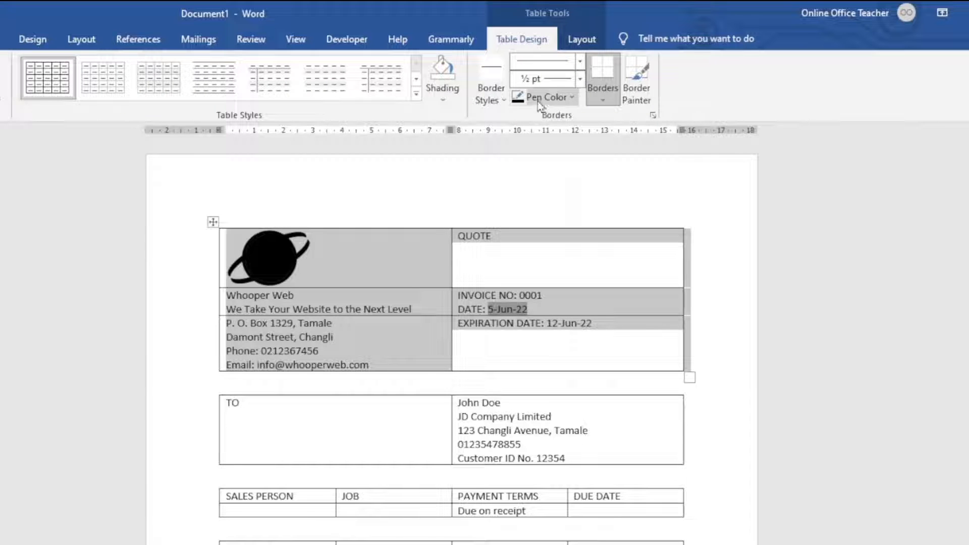
left_click(605, 101)
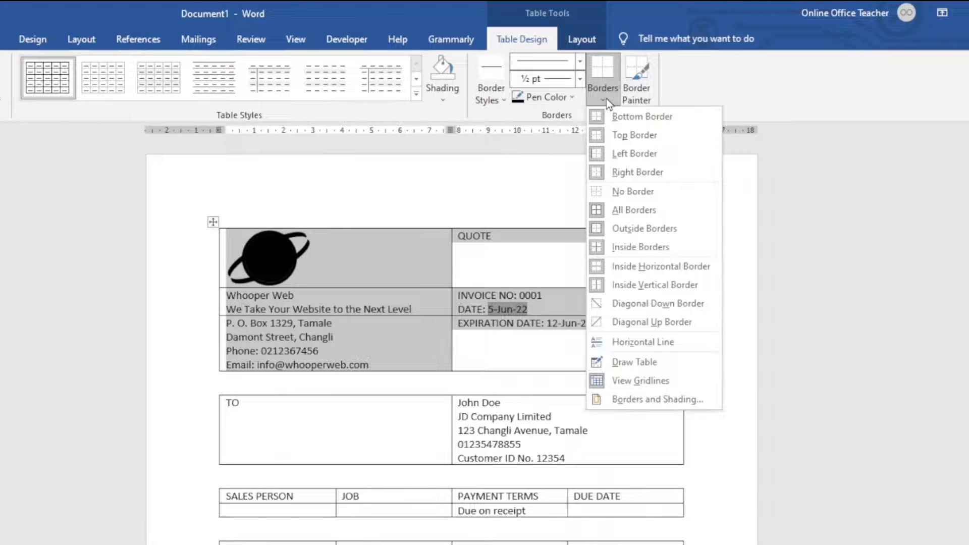
left_click(634, 190)
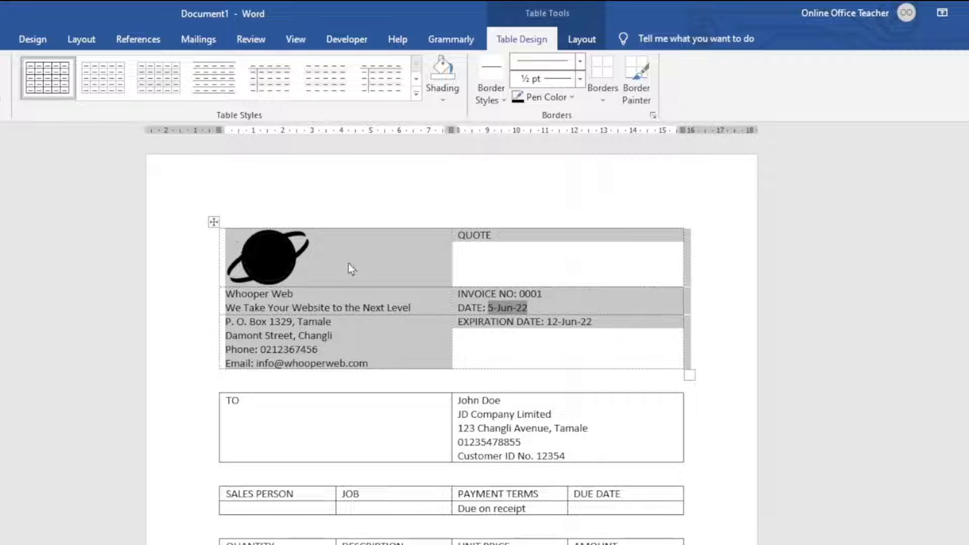
- Toggle View Gridlines off and back on so dashed guides show in the header table
left_click(277, 290)
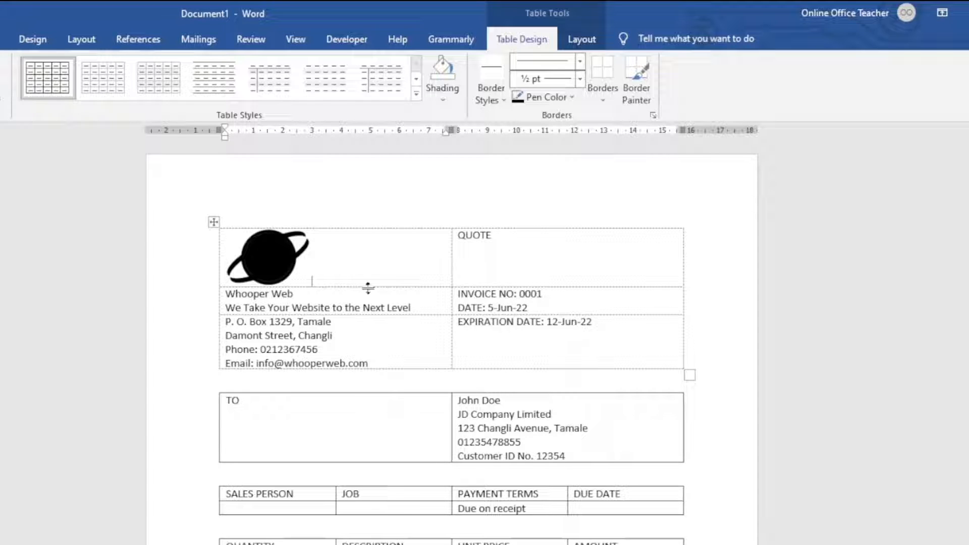
left_click(607, 95)
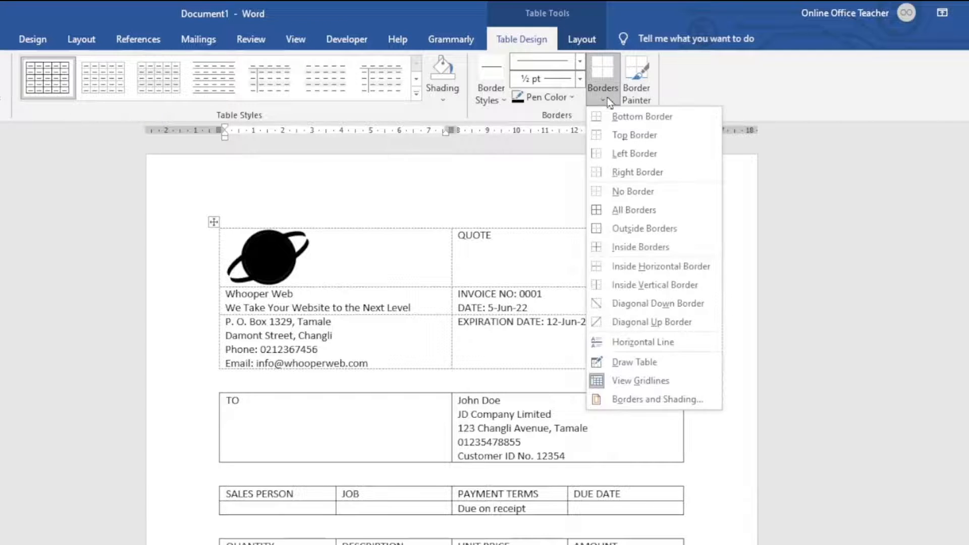
left_click(640, 381)
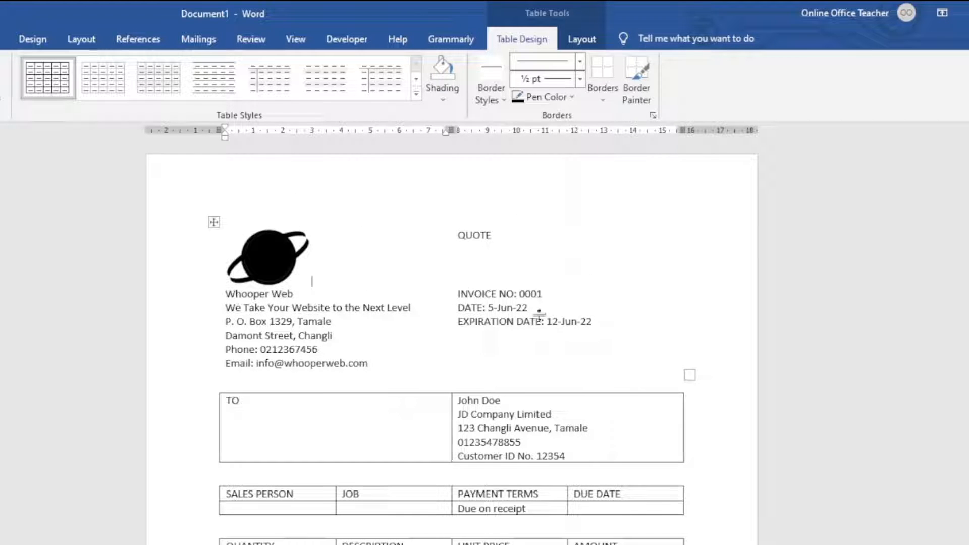
left_click(606, 98)
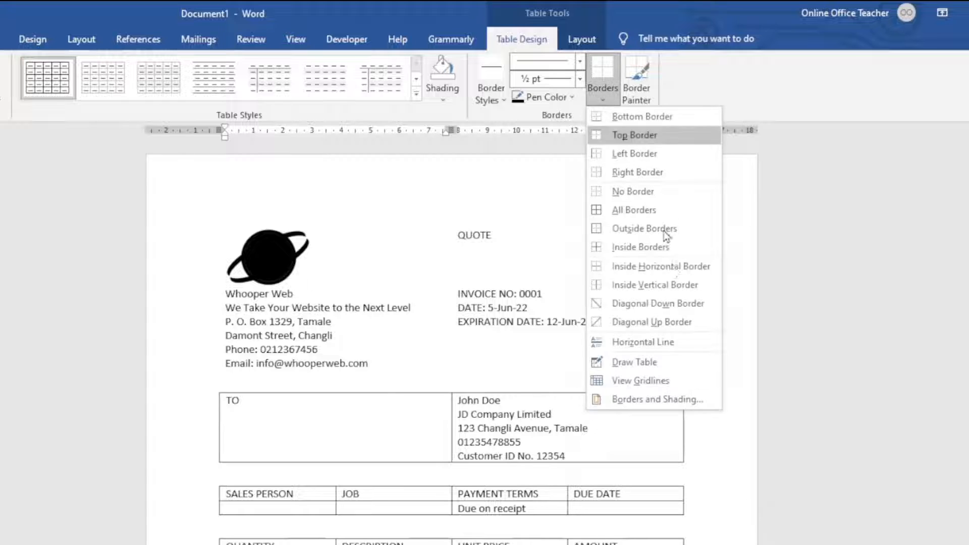
left_click(650, 380)
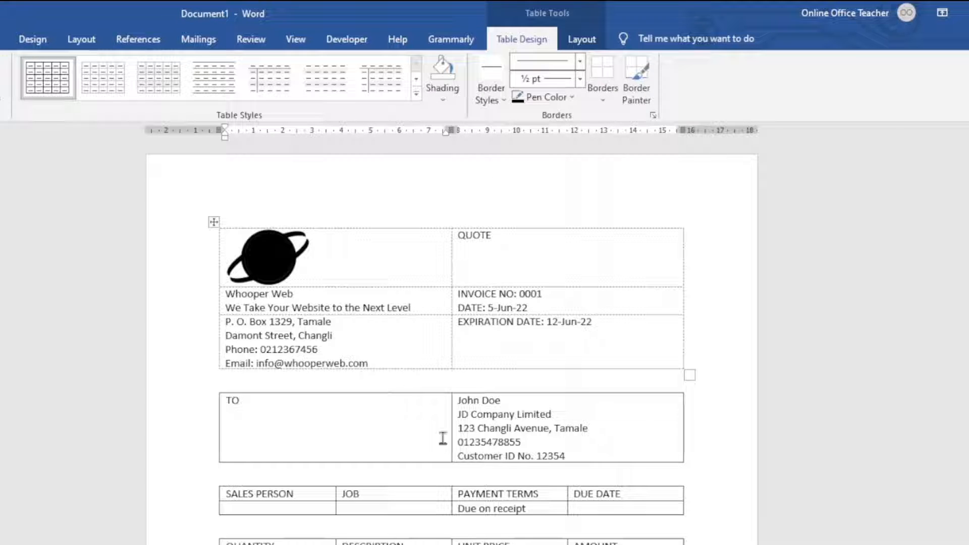
- Align the QUOTE cell's text to the top right
left_click(477, 239)
left_click(585, 43)
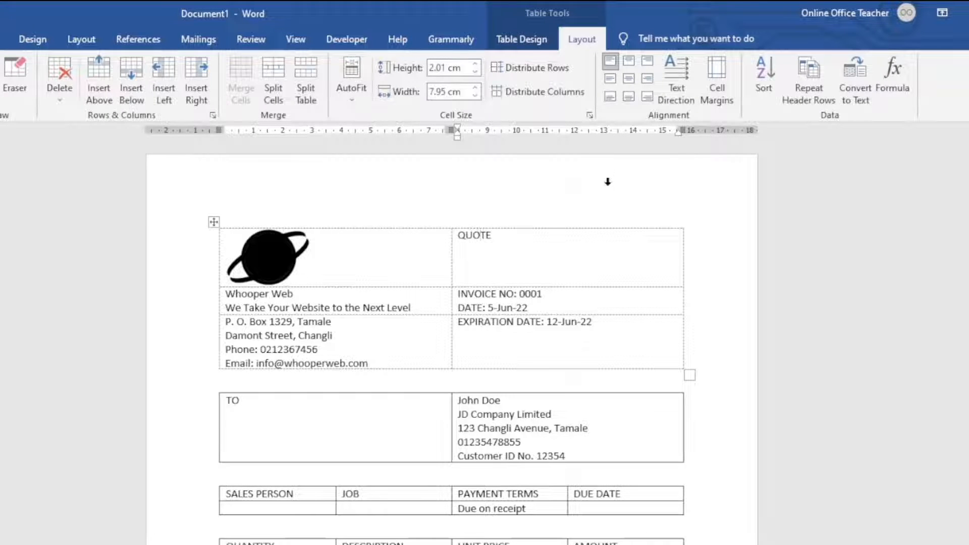
left_click(648, 60)
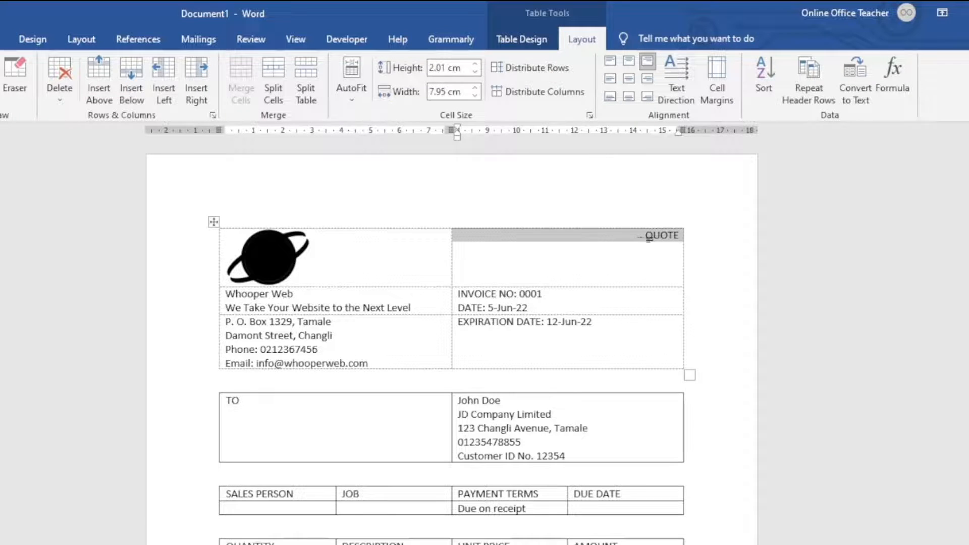
- Enlarge QUOTE to 28 pt and make it bold
left_click(67, 38)
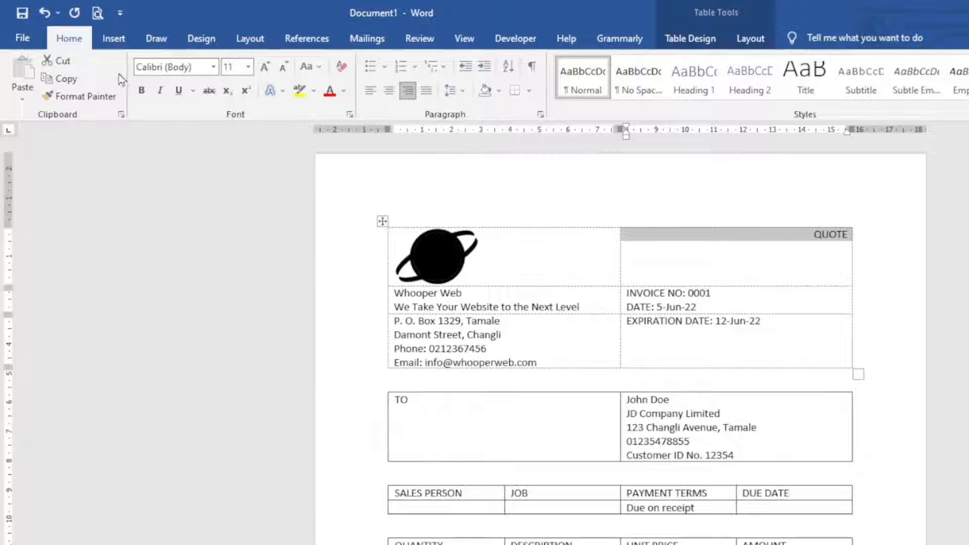
left_click(265, 67)
left_click(264, 66)
left_click(264, 67)
left_click(265, 67)
left_click(265, 66)
left_click(264, 67)
left_click(265, 67)
left_click(264, 66)
left_click(264, 66)
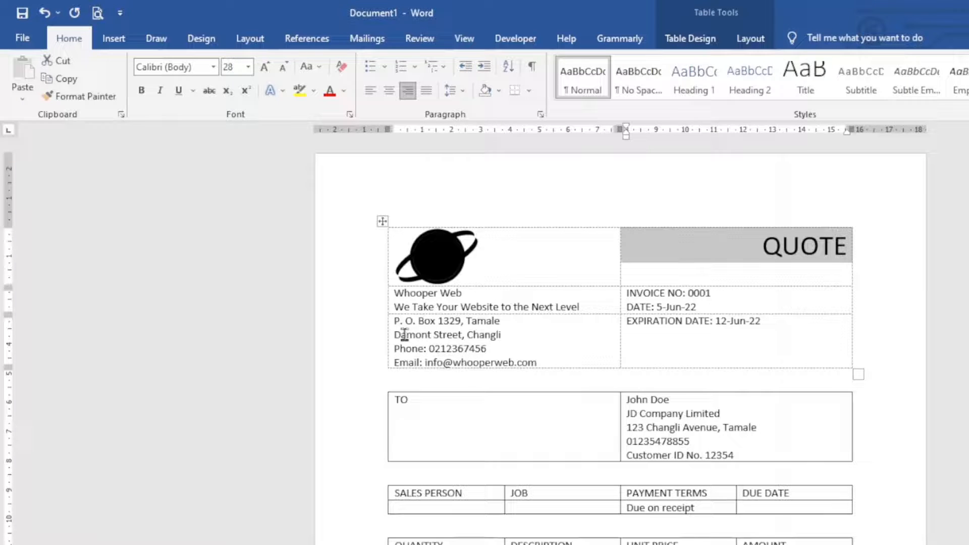
left_click(147, 91)
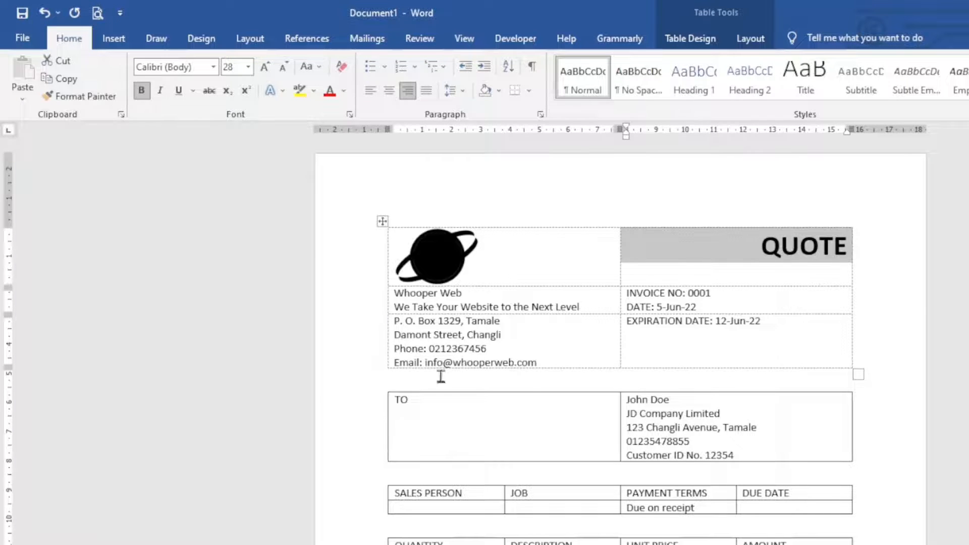
left_click(427, 295)
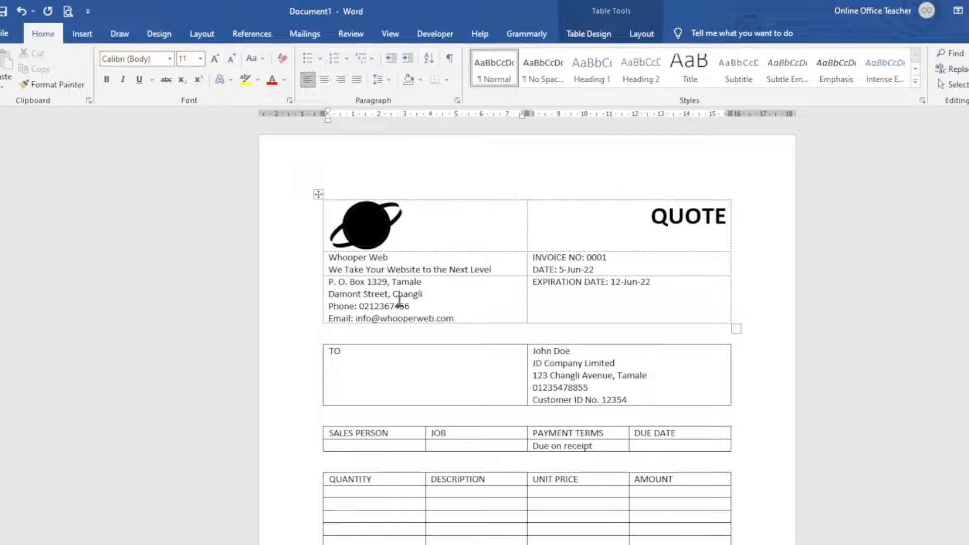
- Align the company name cell bottom-left, enlarge Whooper Web to 26 pt and italicize the tagline
left_click(640, 40)
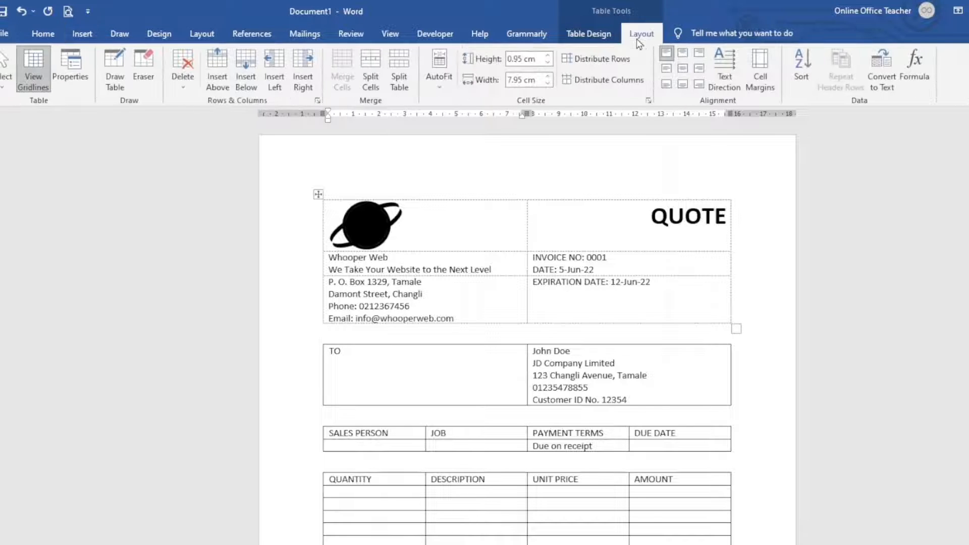
left_click(667, 85)
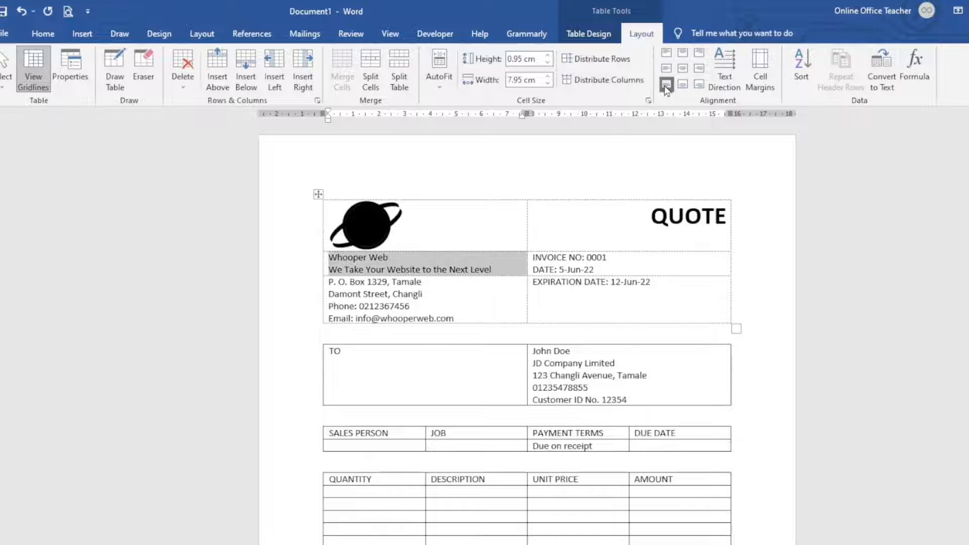
left_click(389, 260)
left_click_drag(390, 259, 331, 261)
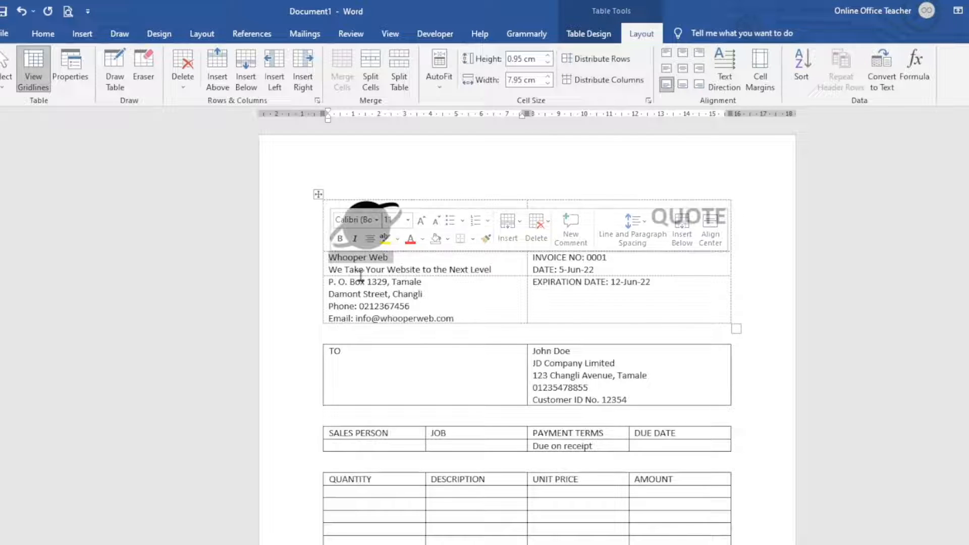
left_click(41, 37)
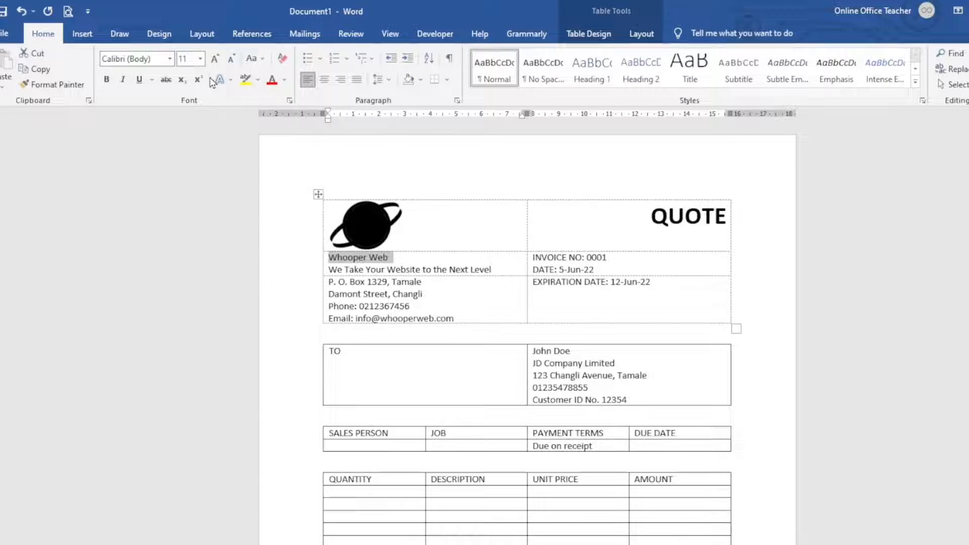
left_click(214, 60)
left_click(214, 60)
left_click(214, 60)
left_click(215, 60)
left_click(214, 60)
left_click(214, 59)
left_click(215, 59)
left_click(215, 60)
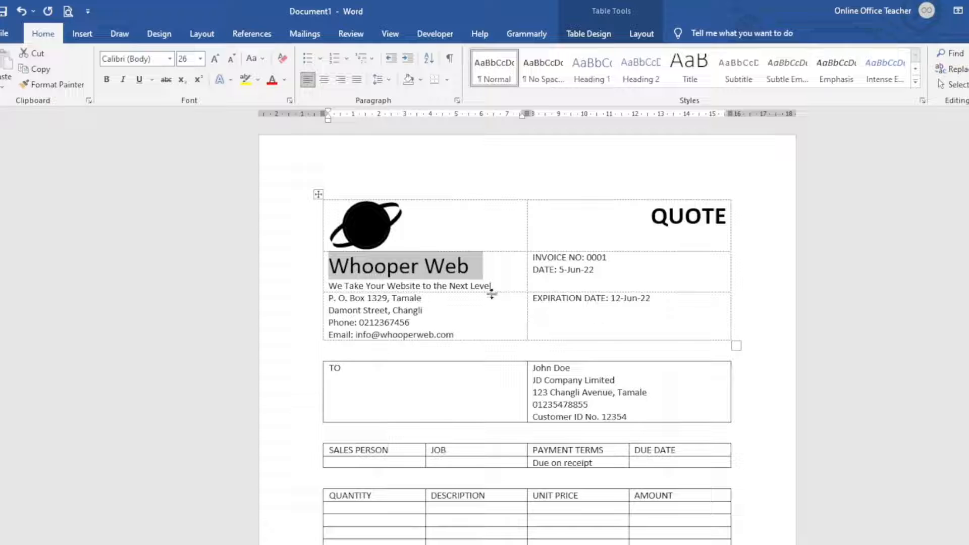
left_click_drag(497, 287, 331, 295)
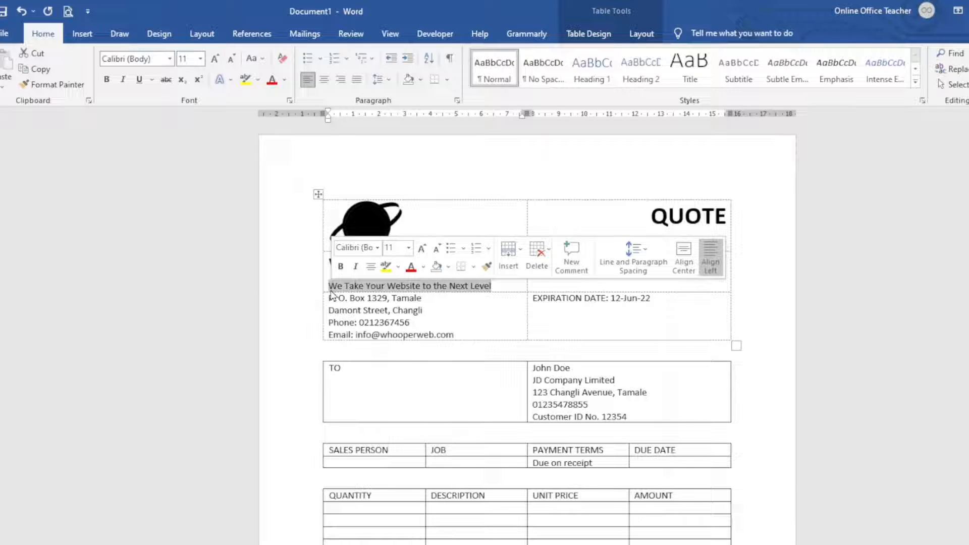
left_click(125, 81)
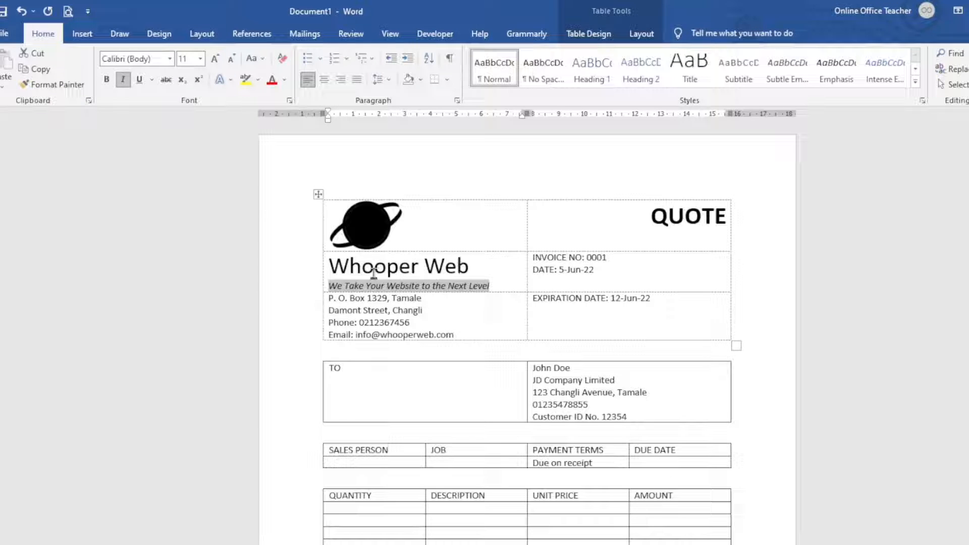
- Raise the company name row's height to 2 cm
left_click(641, 33)
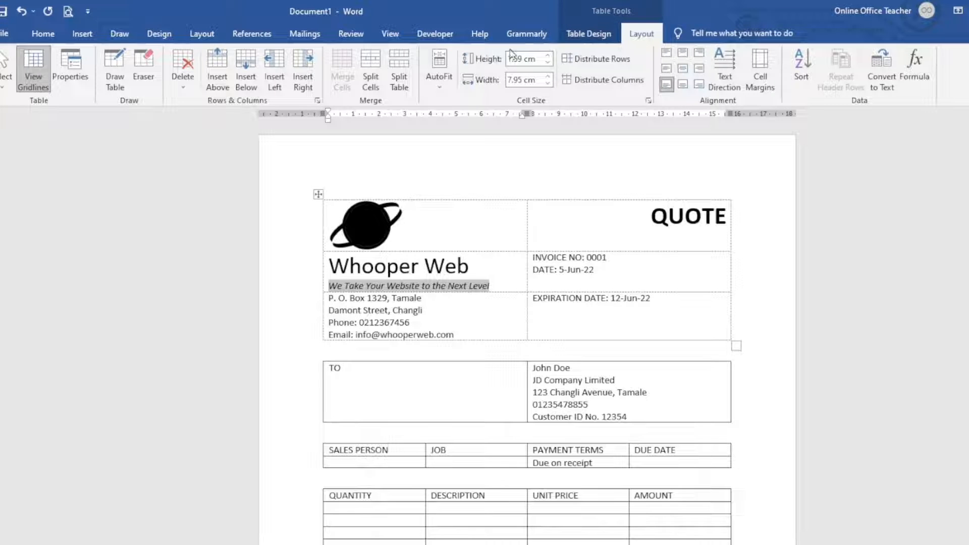
left_click(548, 55)
left_click(548, 55)
left_click(548, 55)
left_click(548, 55)
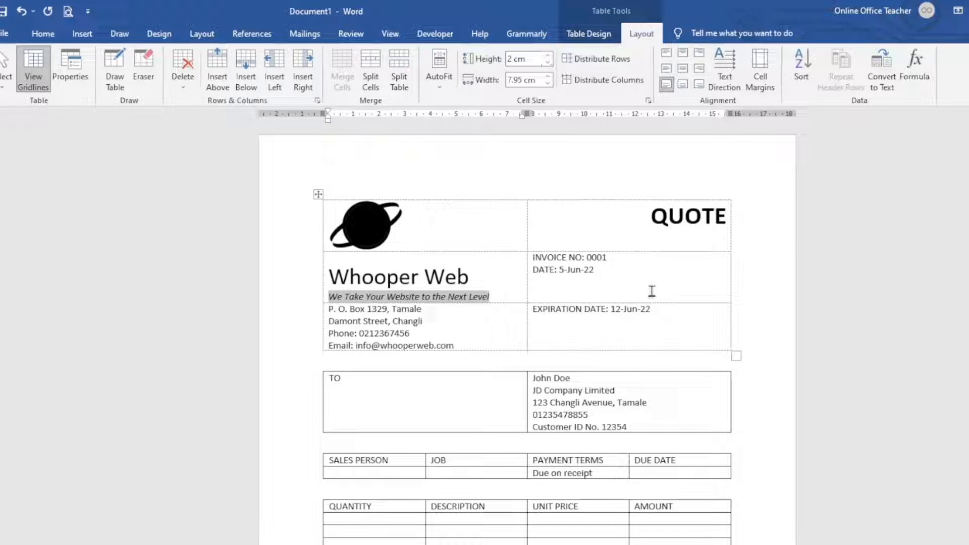
- Align INVOICE NO and DATE bottom-right and EXPIRATION DATE top-right in their cells
left_click(621, 262)
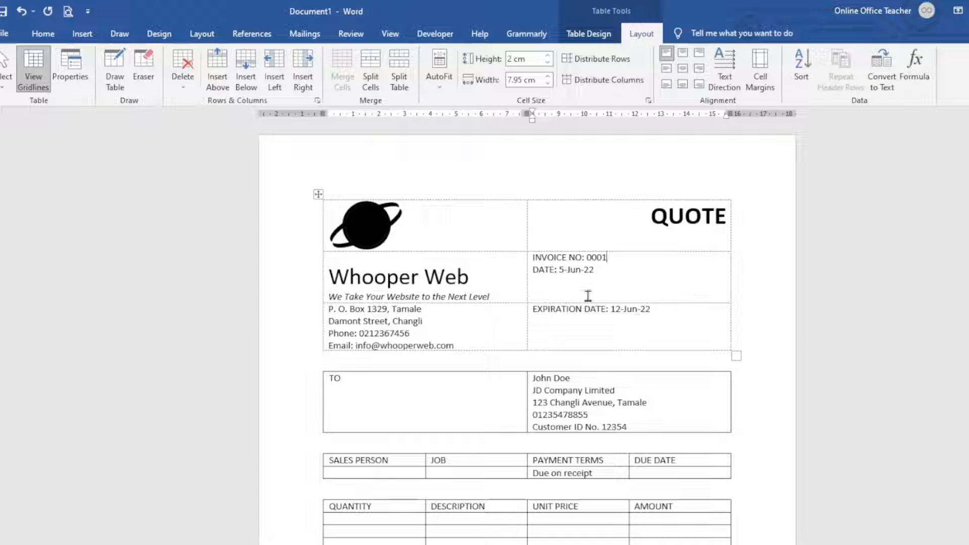
left_click(700, 85)
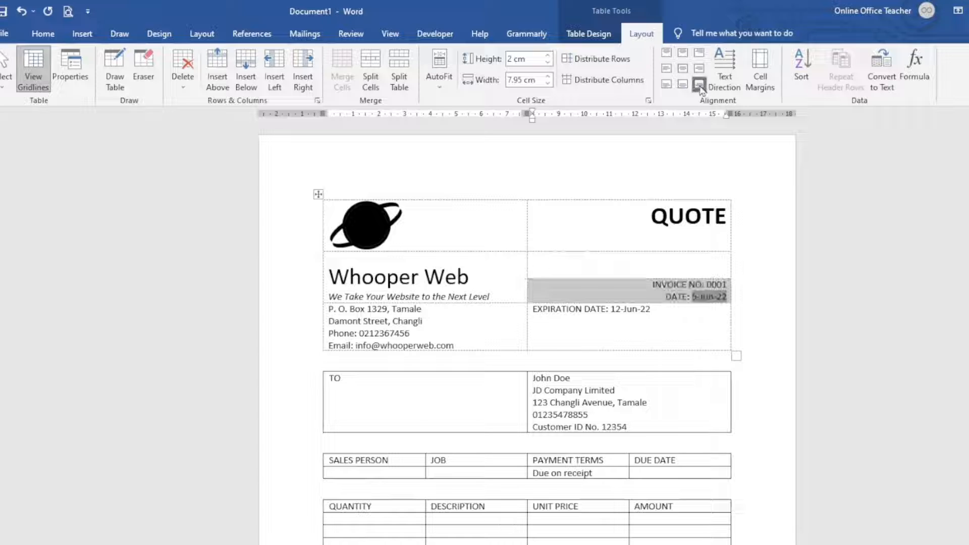
left_click(427, 324)
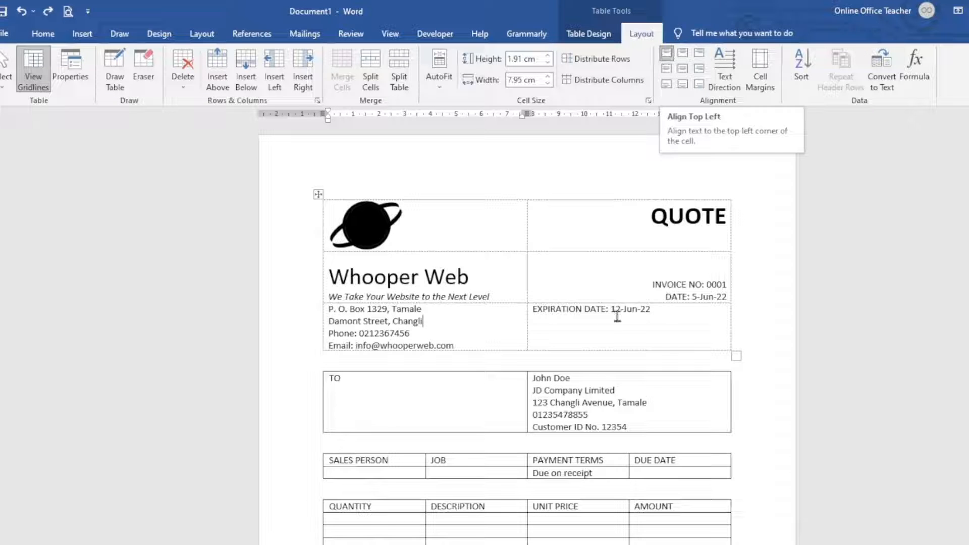
left_click(595, 313)
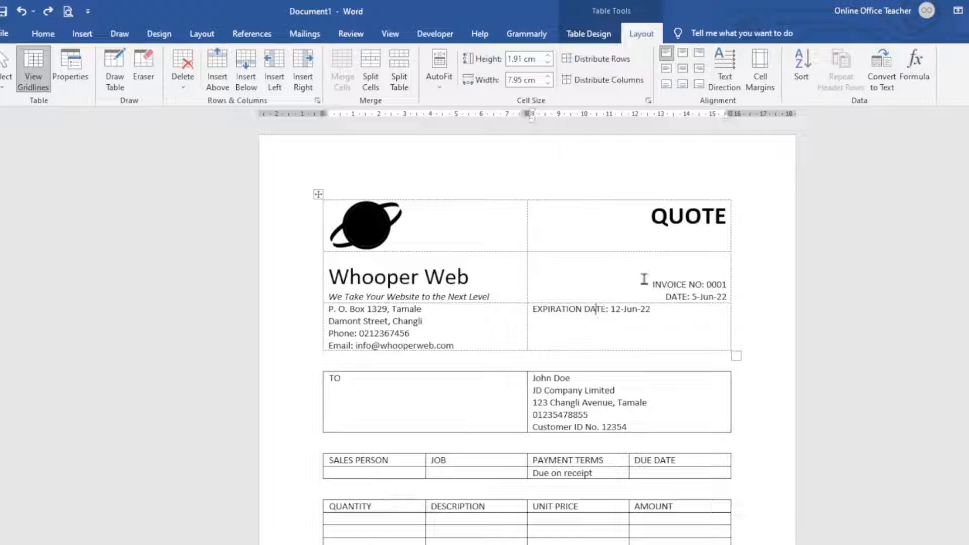
left_click(700, 57)
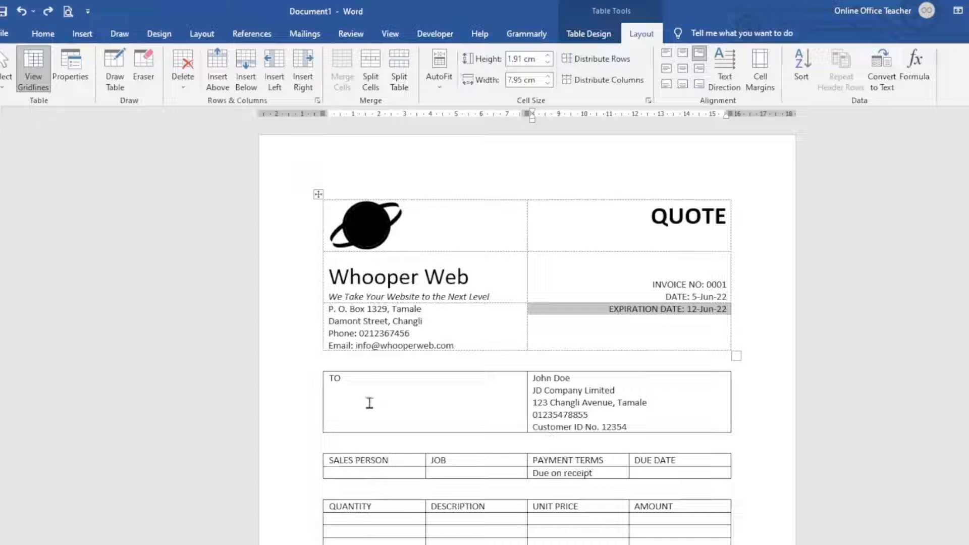
left_click(541, 415)
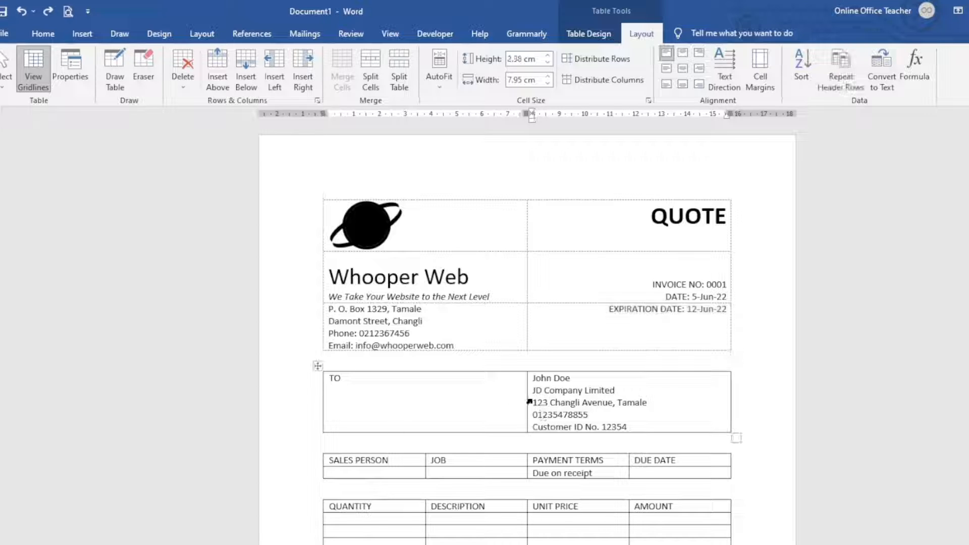
- Narrow the TO column and remove all borders from the client TO table
left_click_drag(527, 402, 350, 398)
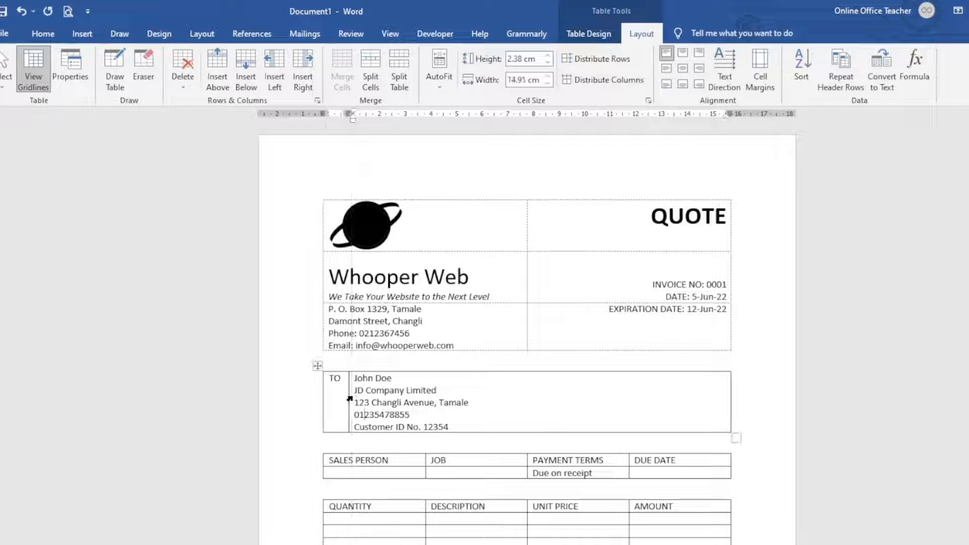
left_click(317, 365)
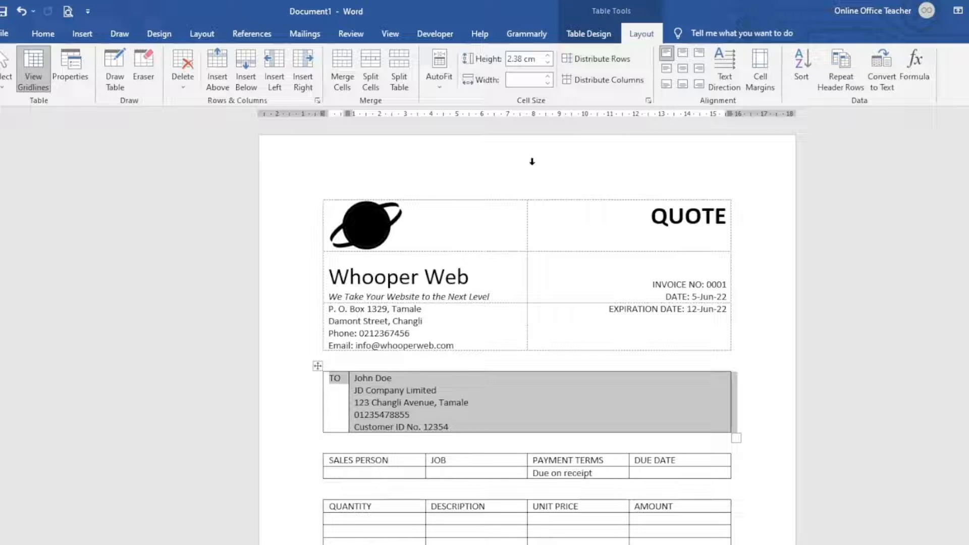
left_click(589, 33)
left_click(662, 87)
left_click(675, 171)
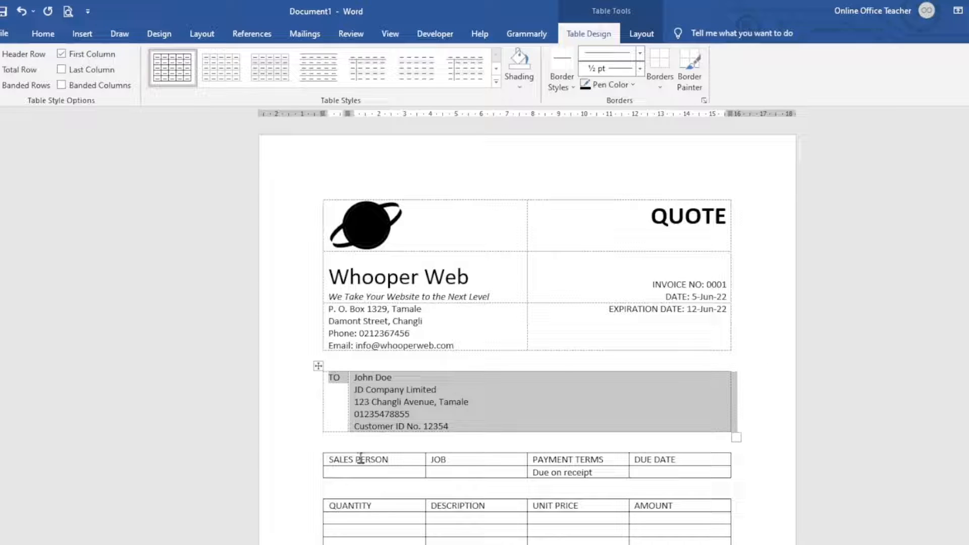
left_click(376, 462)
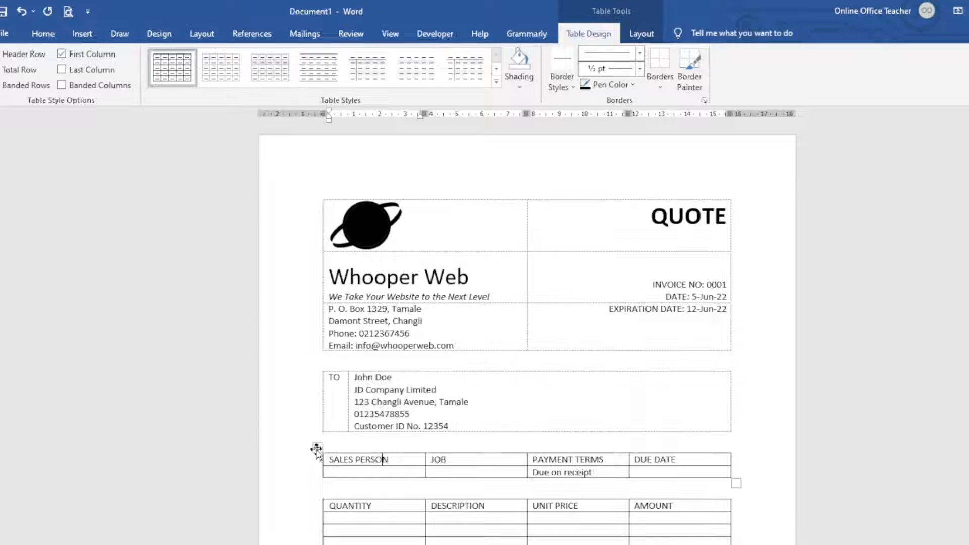
- Set the SALES PERSON table's row height to 0.7 cm
left_click(317, 449)
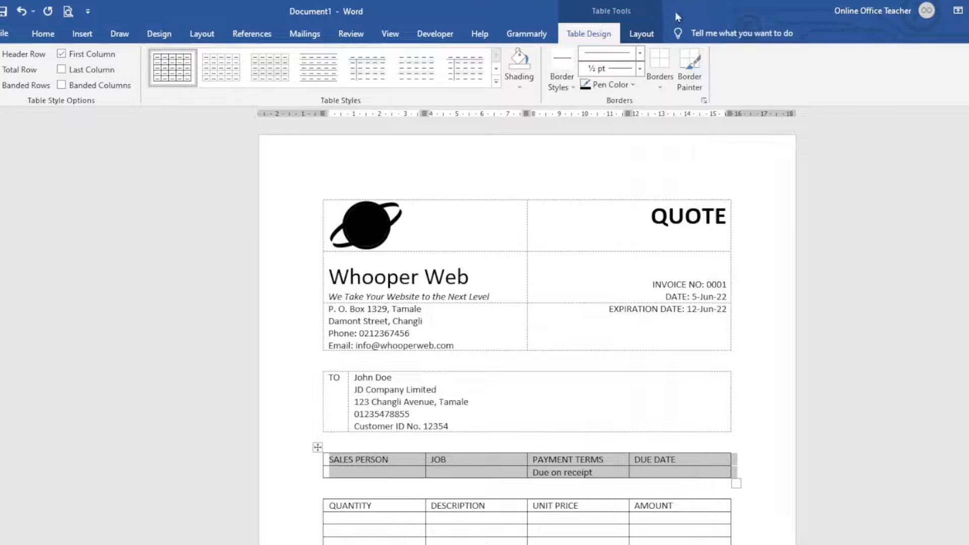
left_click(642, 34)
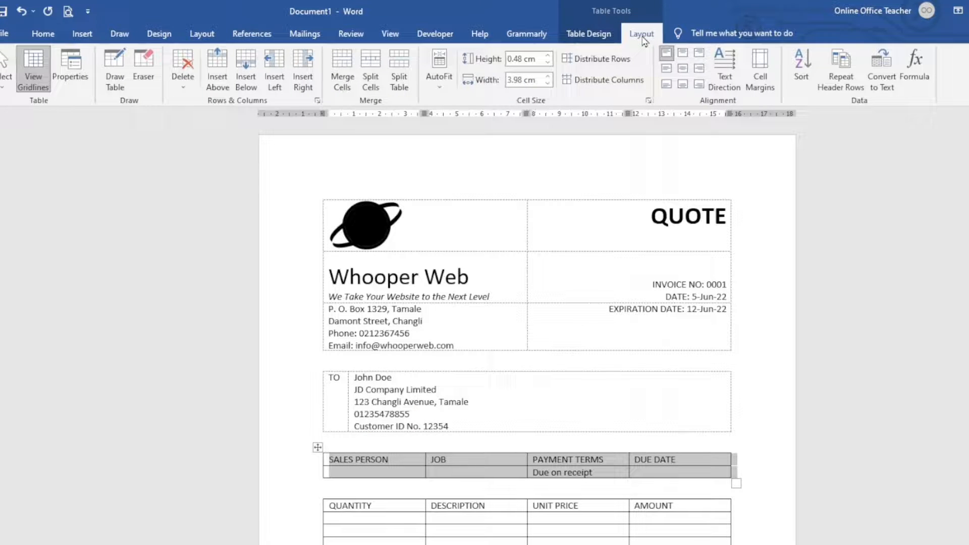
left_click(548, 55)
left_click(548, 55)
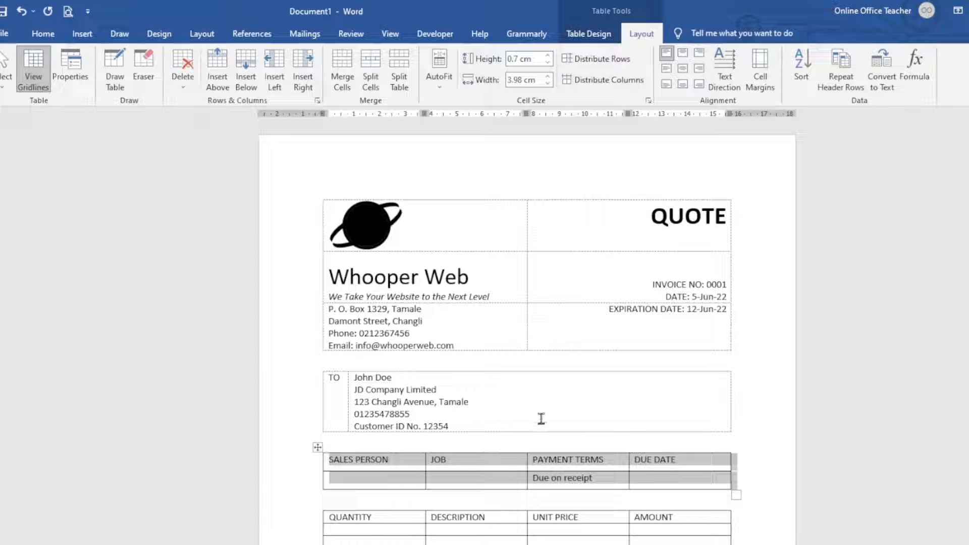
- Centre all SALES PERSON table text horizontally and vertically with Align Center
left_click(683, 69)
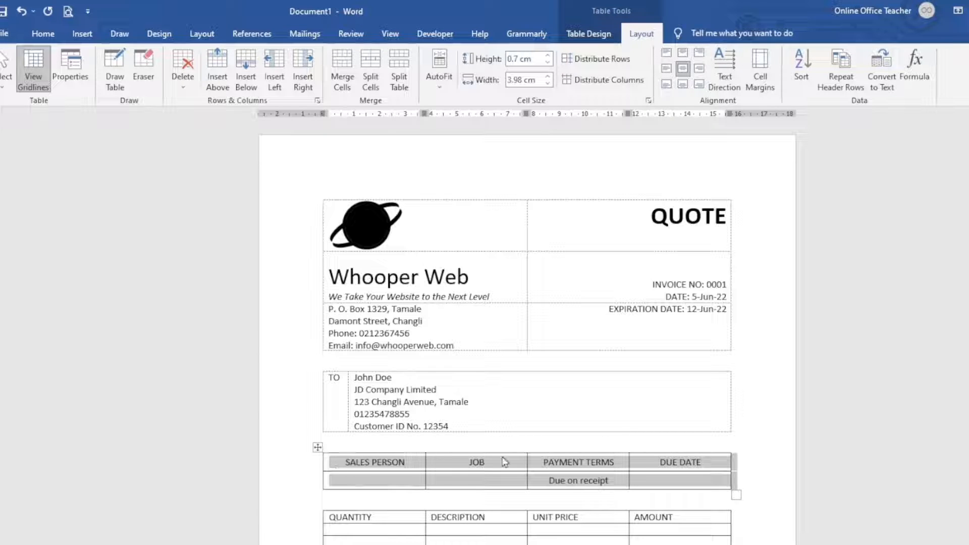
left_click(399, 463)
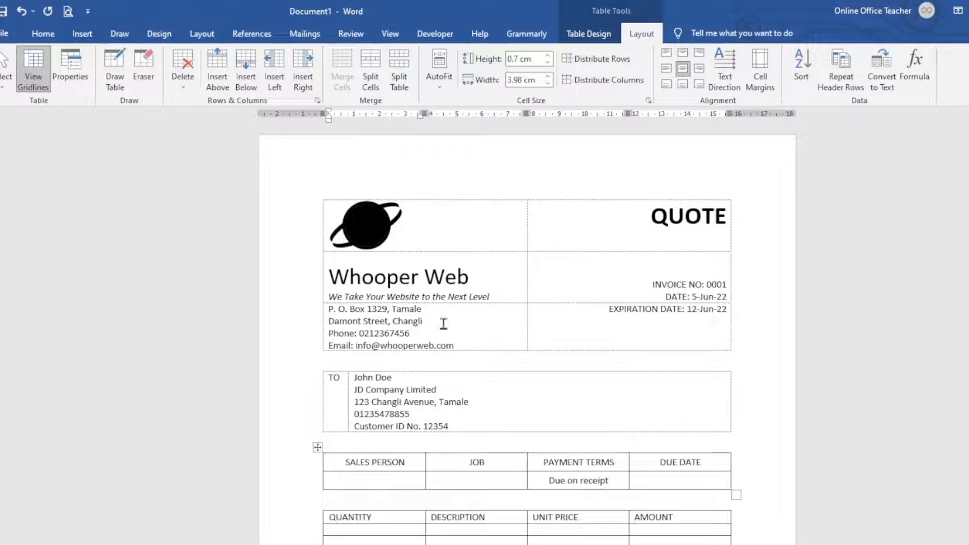
left_click(589, 35)
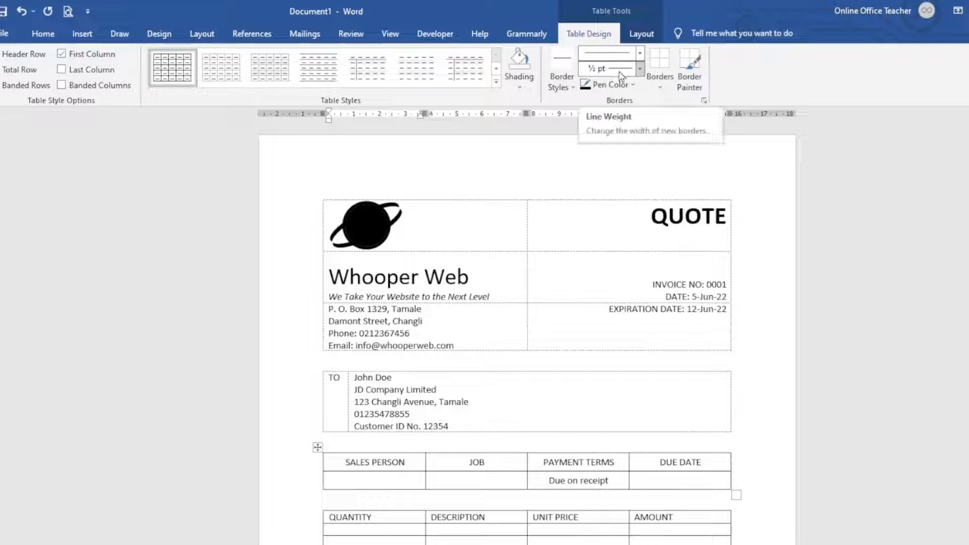
- Paint 2¼ pt black top borders along the SALES PERSON and QUANTITY tables
left_click(640, 69)
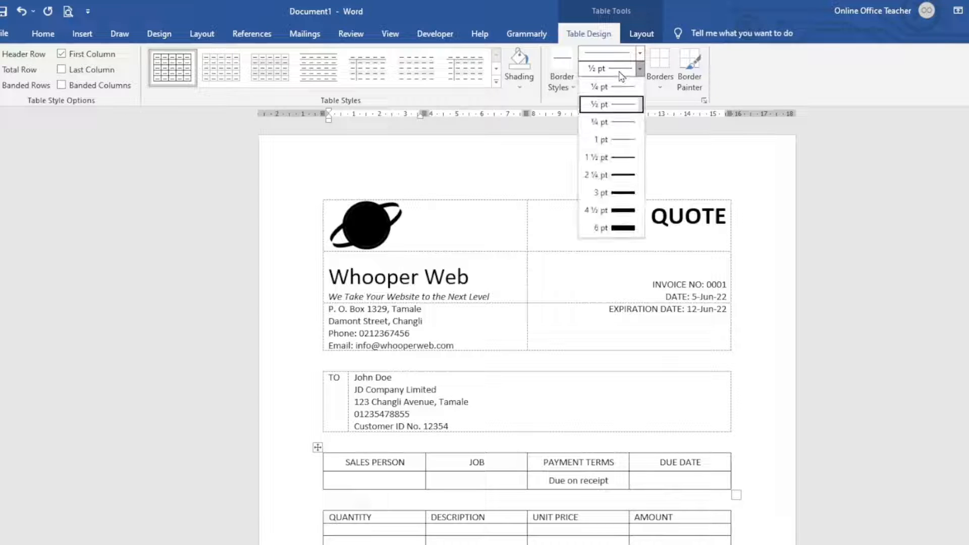
left_click(625, 176)
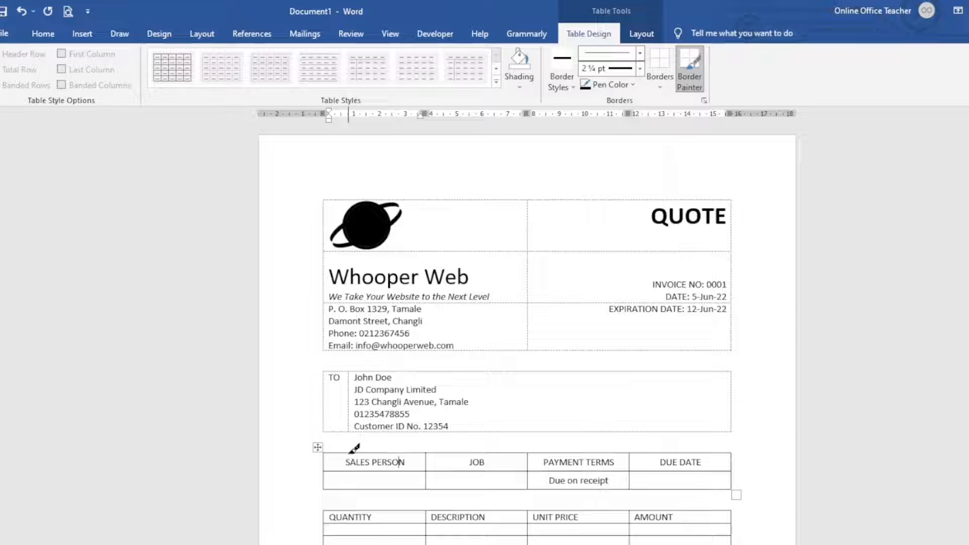
mouse_move(354, 448)
left_mouse_down()
mouse_move(502, 456)
mouse_move(660, 443)
mouse_move(668, 452)
left_mouse_up()
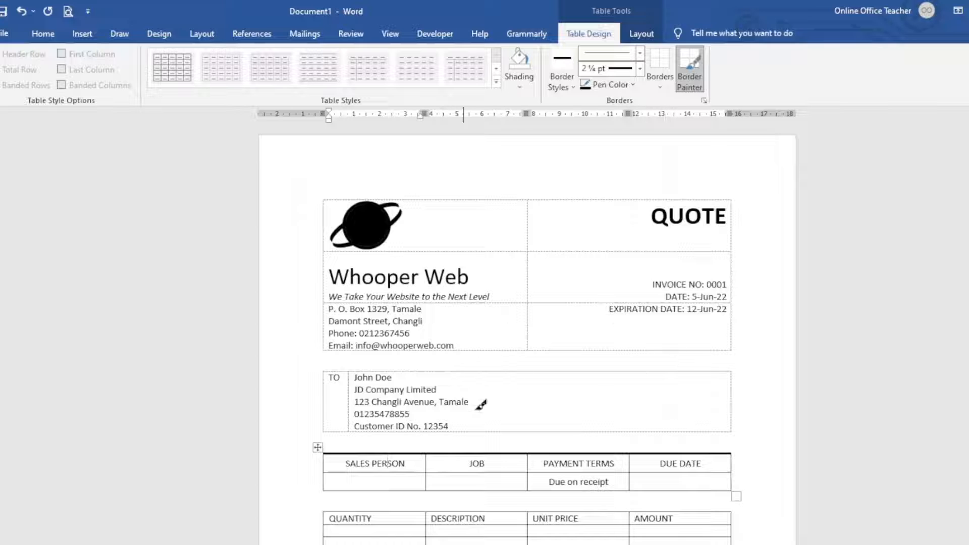
scroll(580, 415, "down", 1)
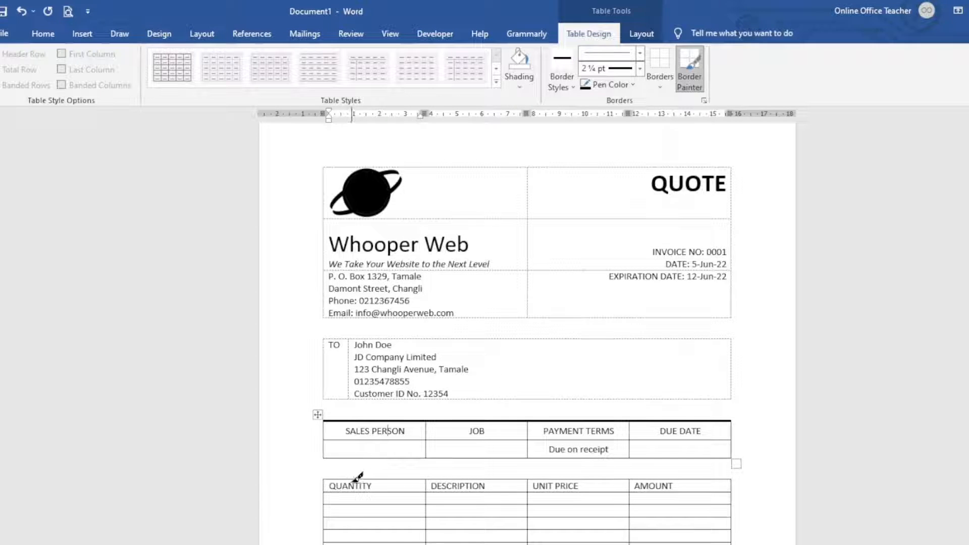
left_click_drag(362, 475, 660, 478)
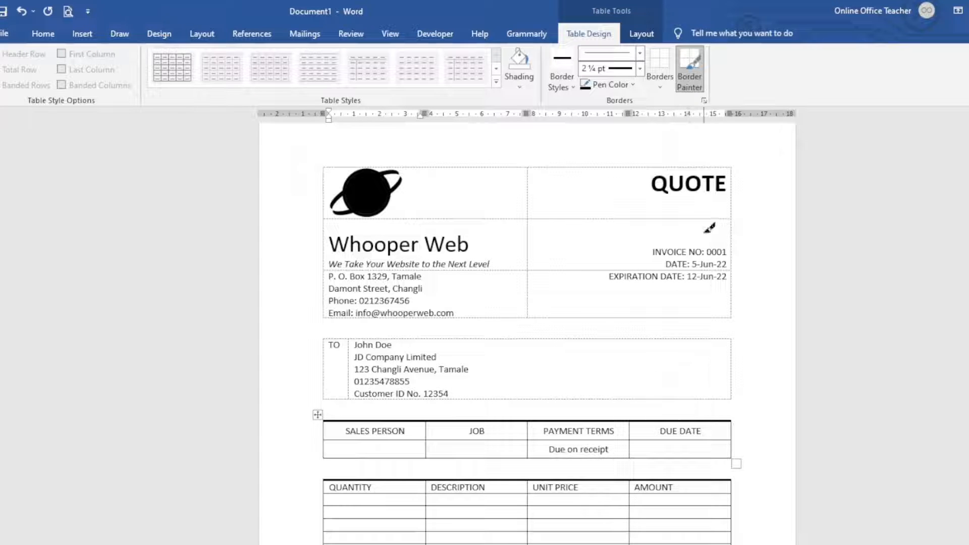
left_click(692, 63)
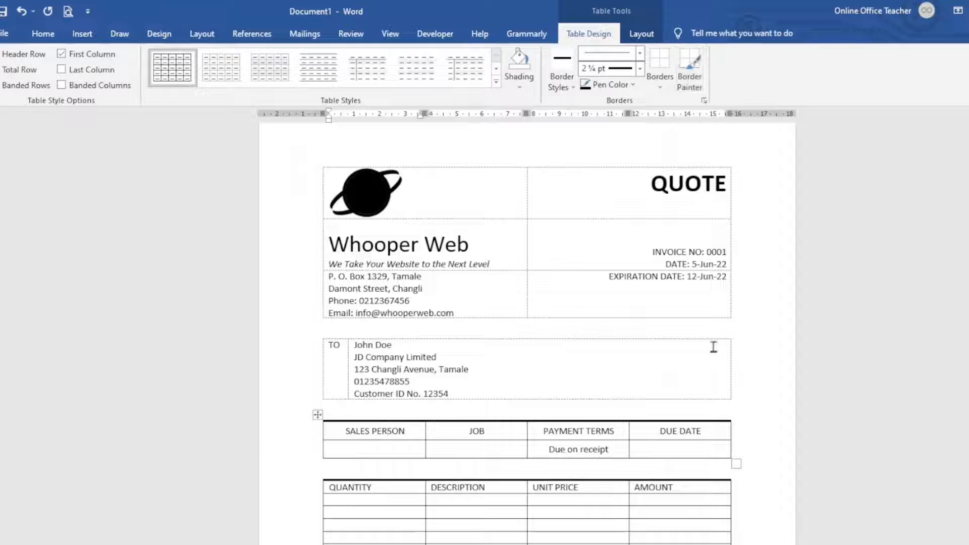
- Select the entire QUANTITY item table and raise all its rows to 0.7 cm
scroll(513, 396, "down", 3)
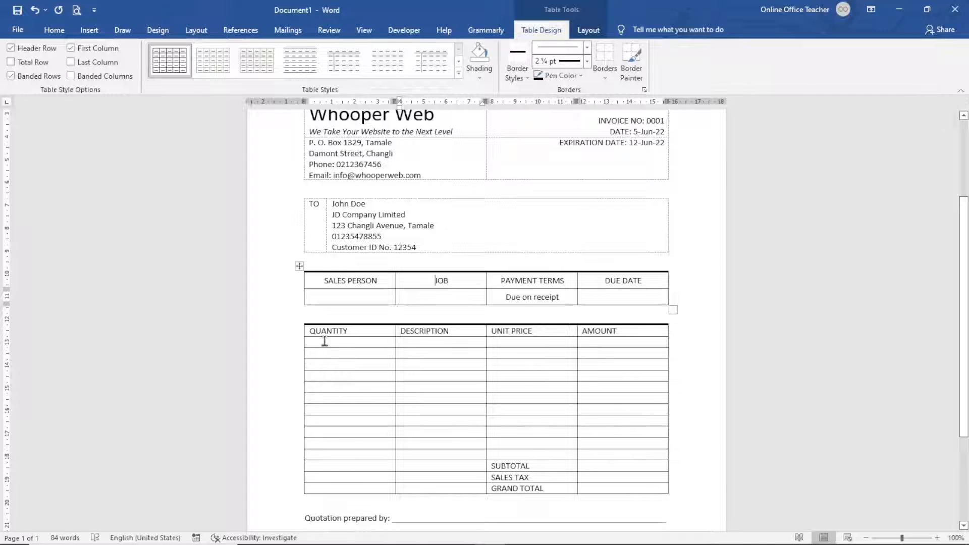
left_click(373, 341)
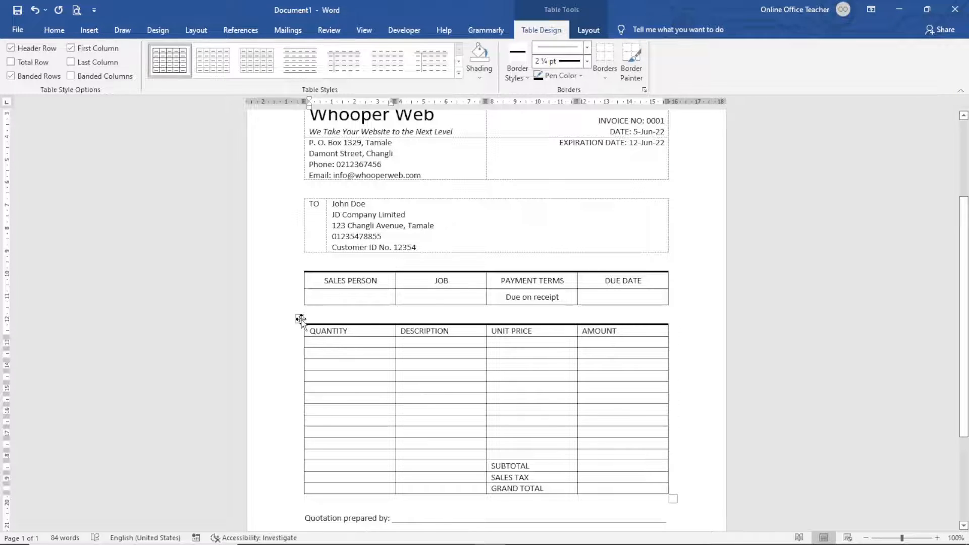
left_click(301, 320)
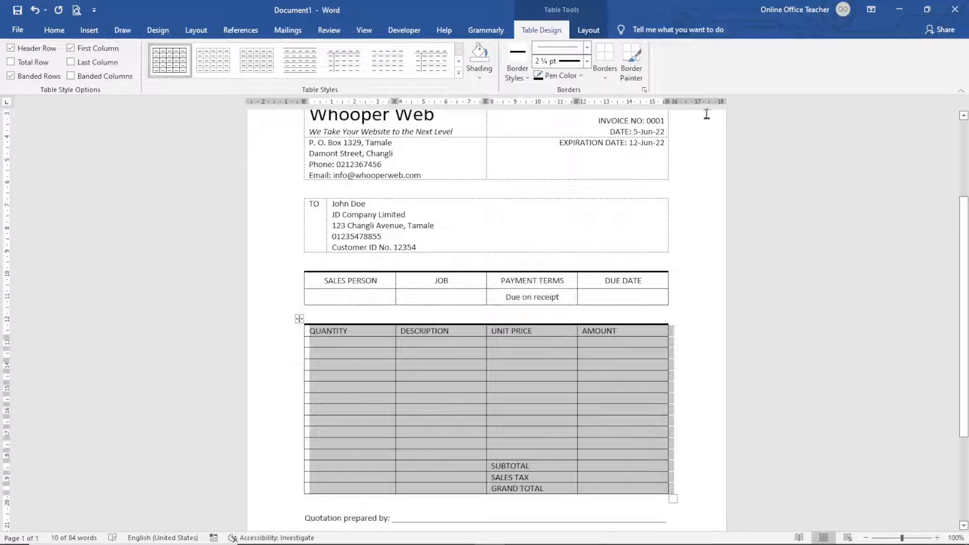
left_click(588, 30)
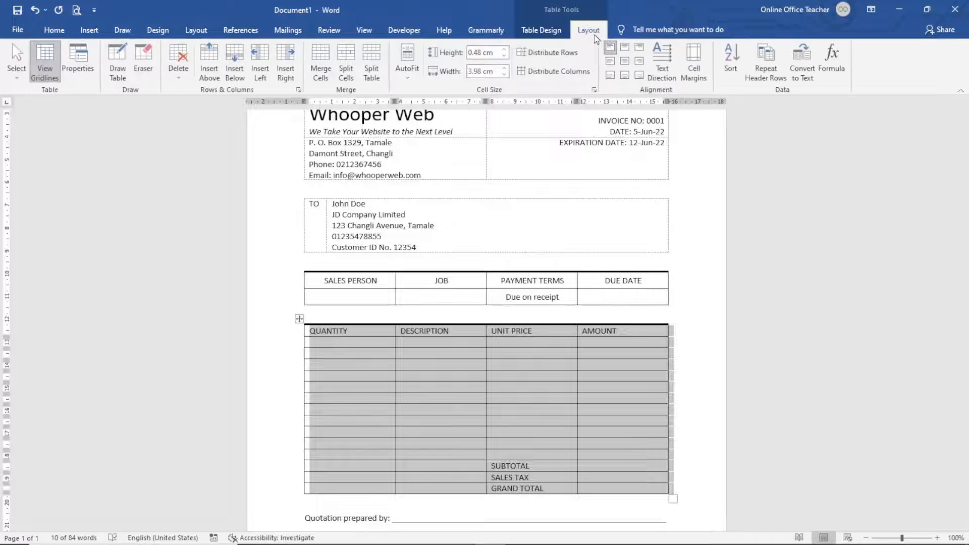
left_click(505, 49)
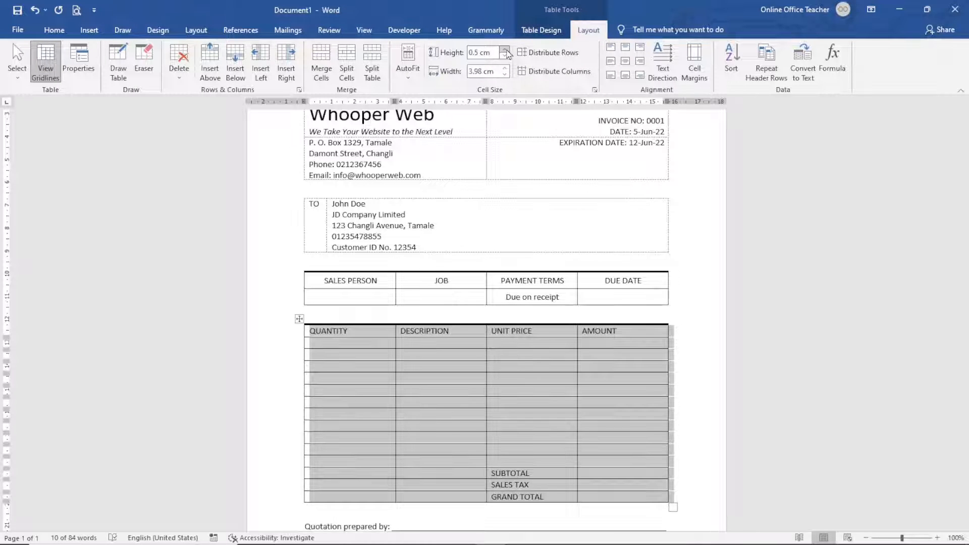
left_click(505, 50)
left_click(505, 49)
scroll(341, 301, "down", 2)
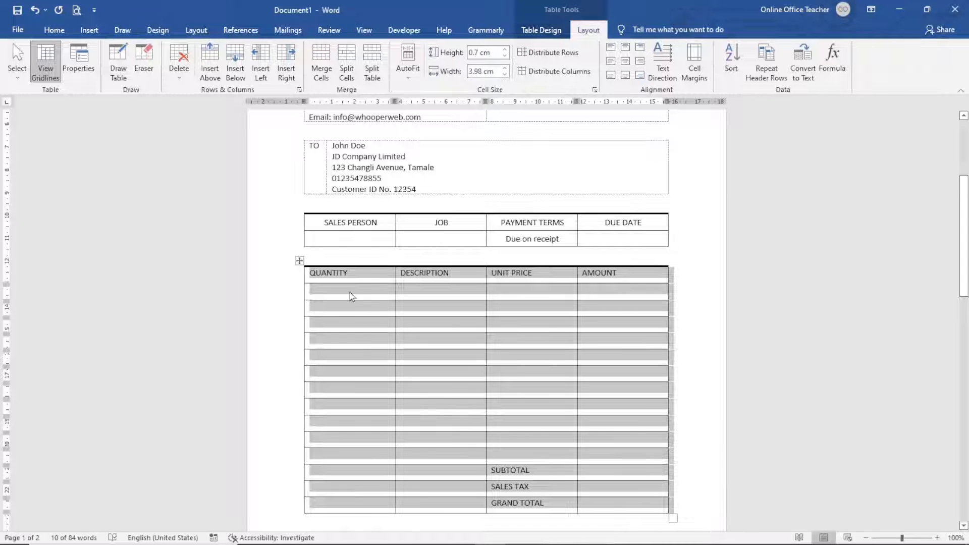
left_click(320, 277)
left_click_drag(318, 271, 622, 274)
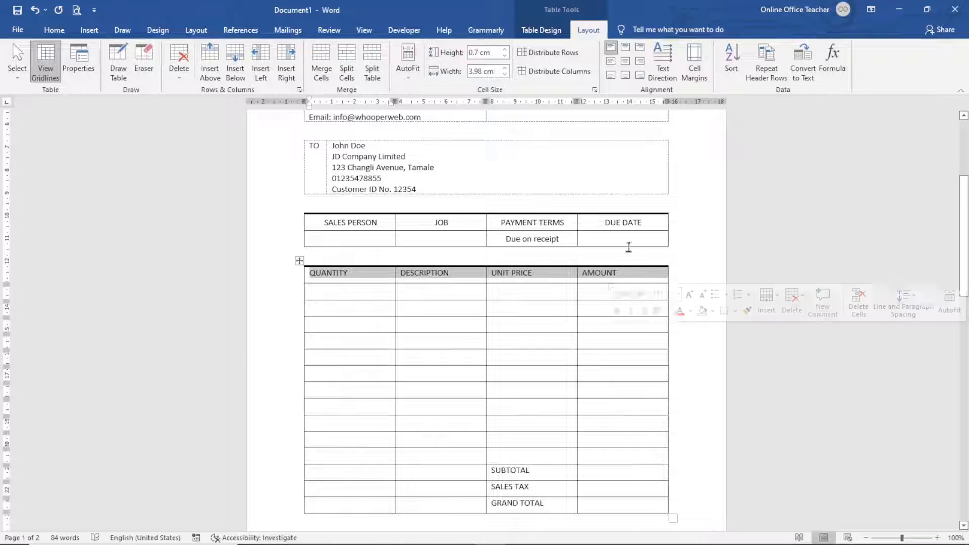
- Centre the header row, left-align QUANTITY and DESCRIPTION cells, right-align UNIT PRICE and AMOUNT cells
left_click(626, 62)
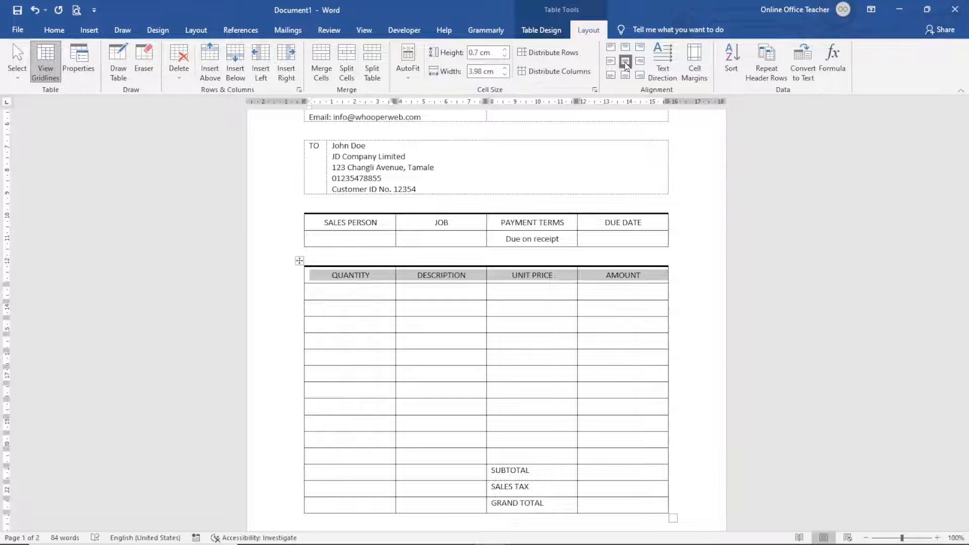
left_click_drag(328, 291, 334, 503)
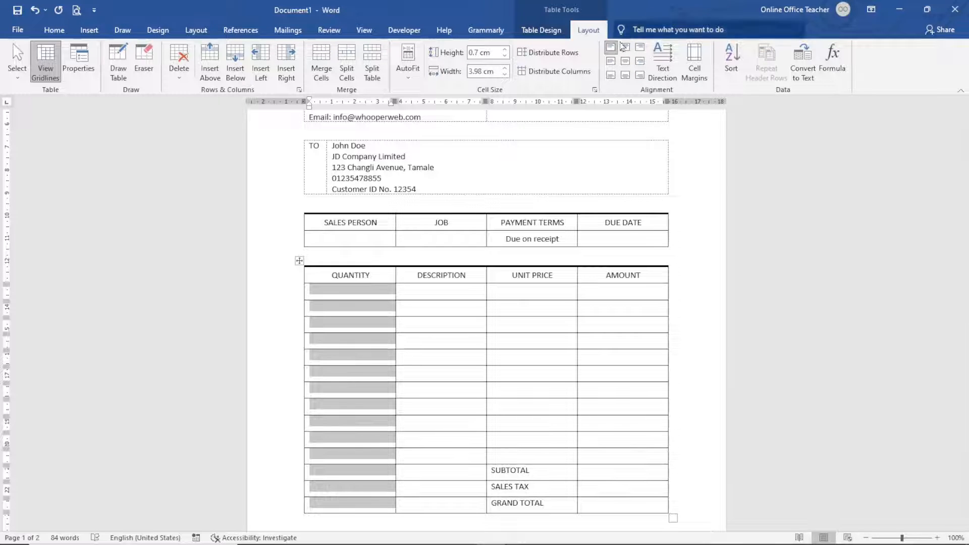
left_click(613, 64)
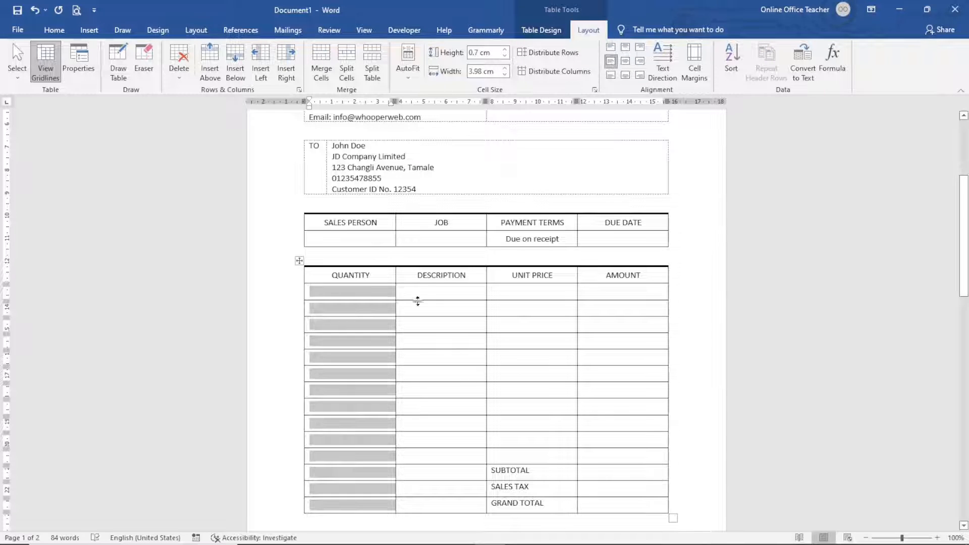
left_click_drag(419, 296, 417, 510)
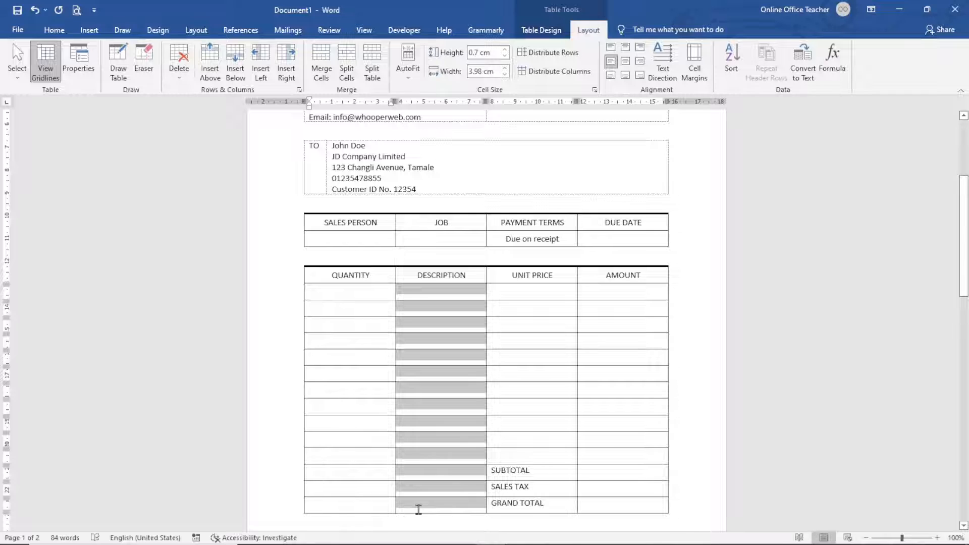
left_click(611, 61)
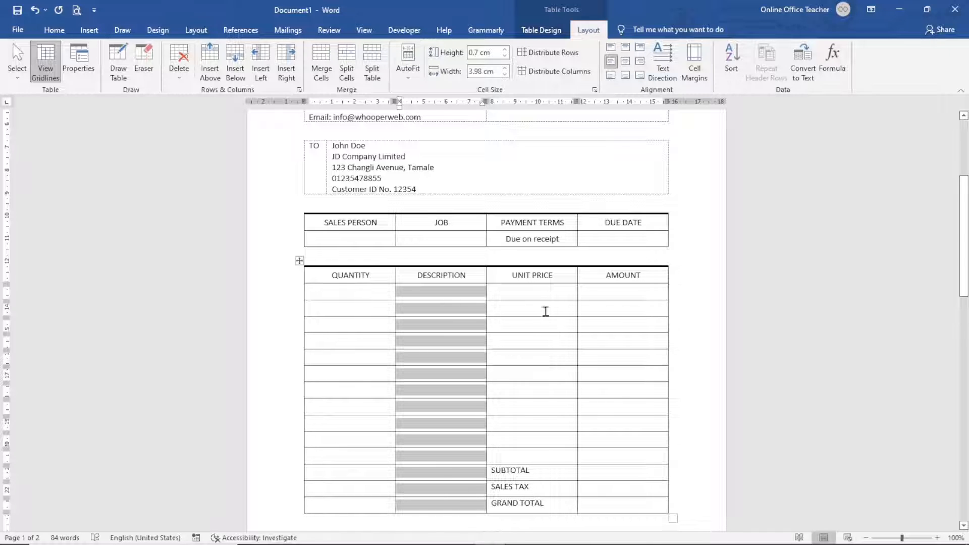
left_click_drag(541, 292, 633, 509)
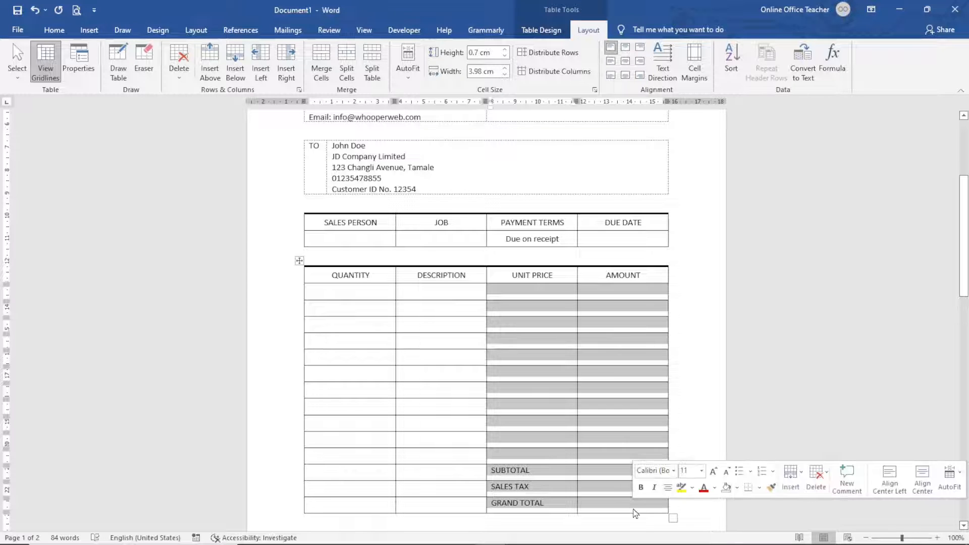
left_click(640, 62)
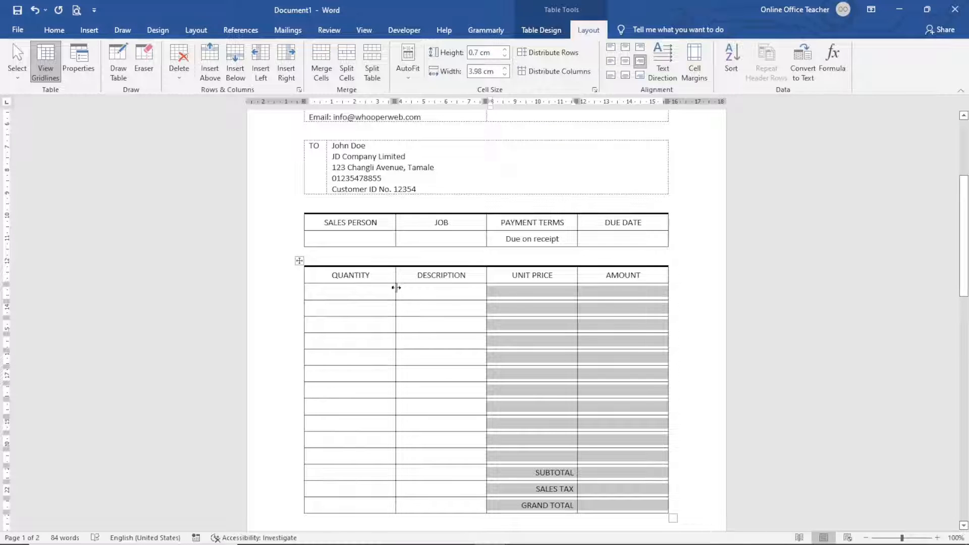
- Narrow QUANTITY, AMOUNT and UNIT PRICE to widen DESCRIPTION, then select the blank totals cells
left_click_drag(395, 305, 362, 310)
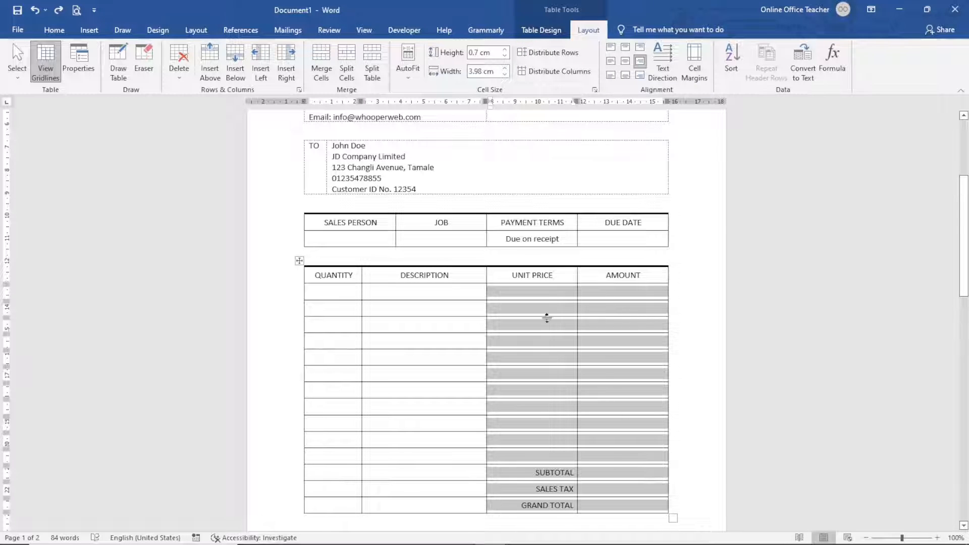
left_click(589, 330)
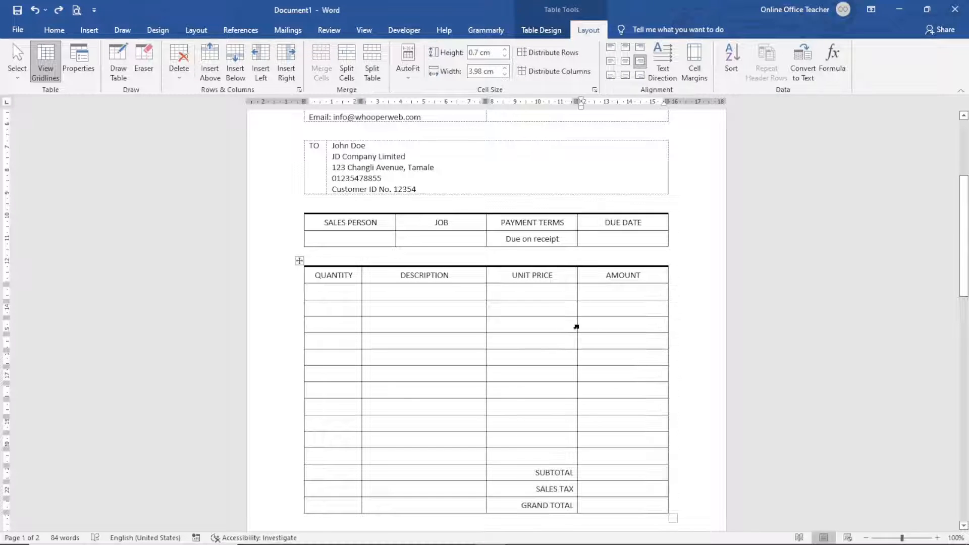
left_click_drag(582, 325, 597, 327)
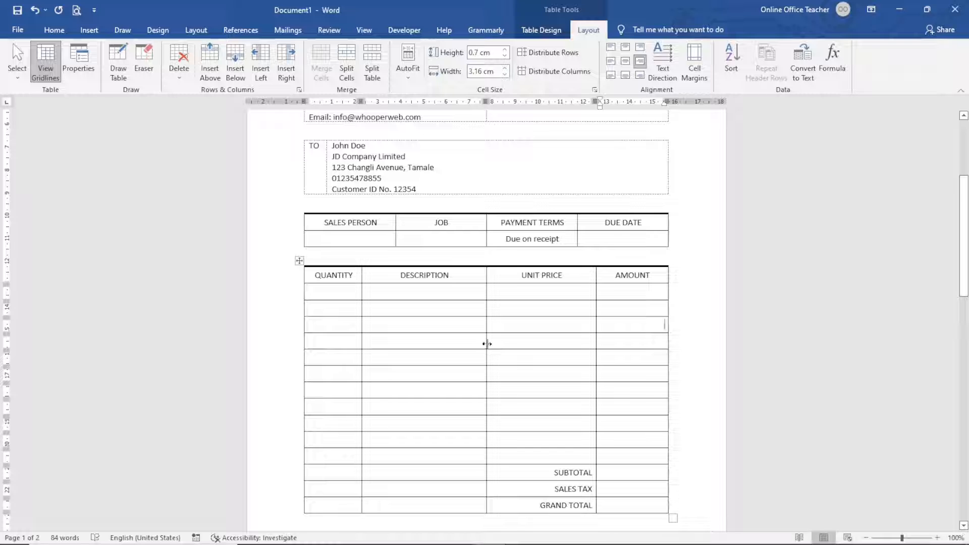
left_click_drag(487, 344, 530, 347)
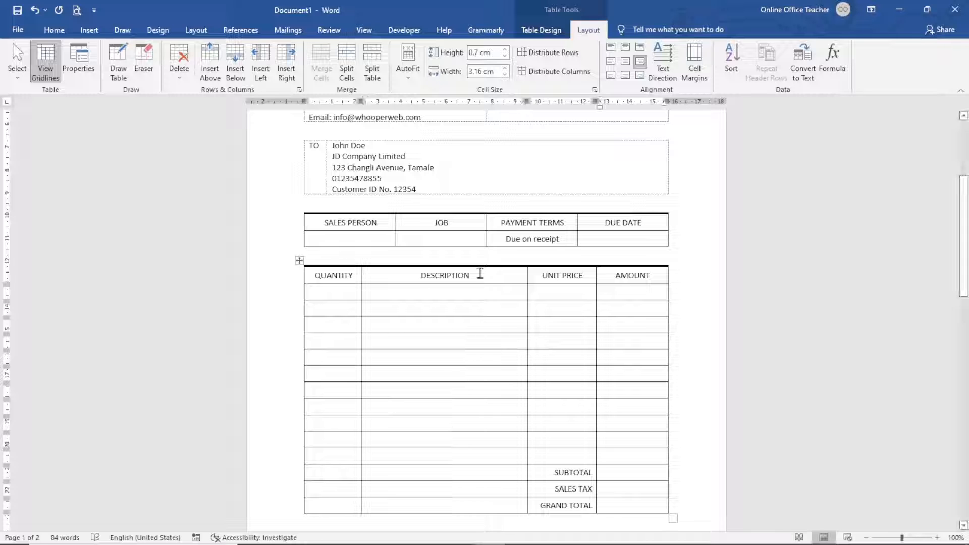
scroll(444, 384, "down", 3)
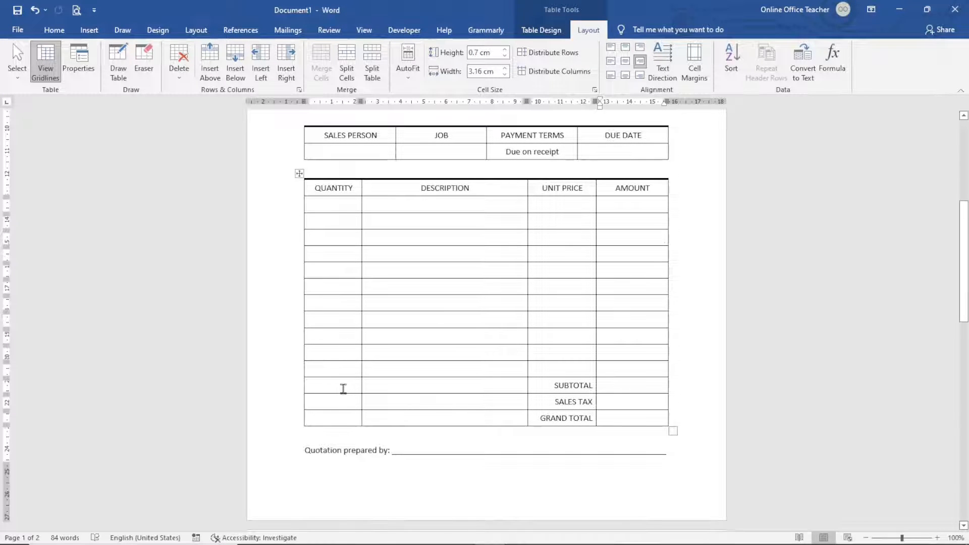
left_click_drag(338, 386, 549, 417)
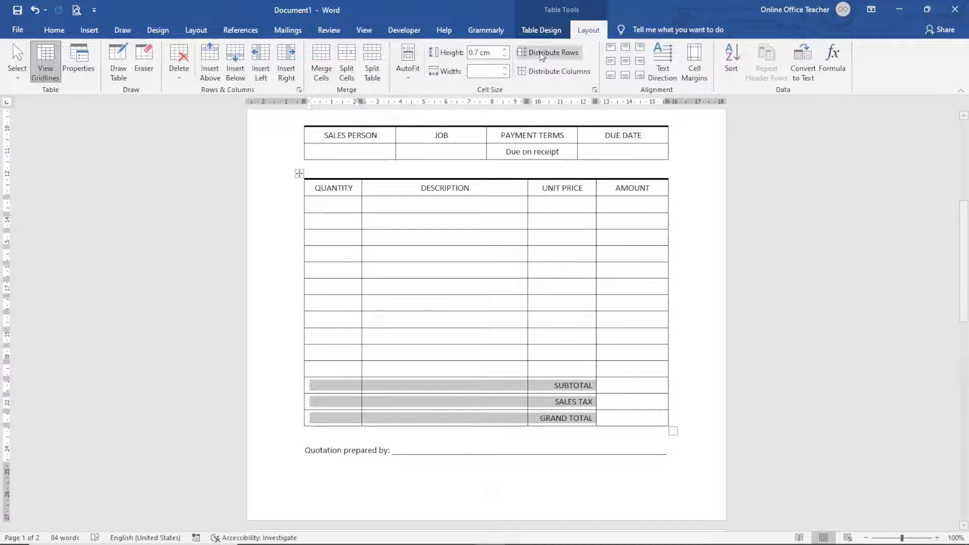
- Remove all borders from the blank cells beside SUBTOTAL, SALES TAX and GRAND TOTAL
left_click(547, 37)
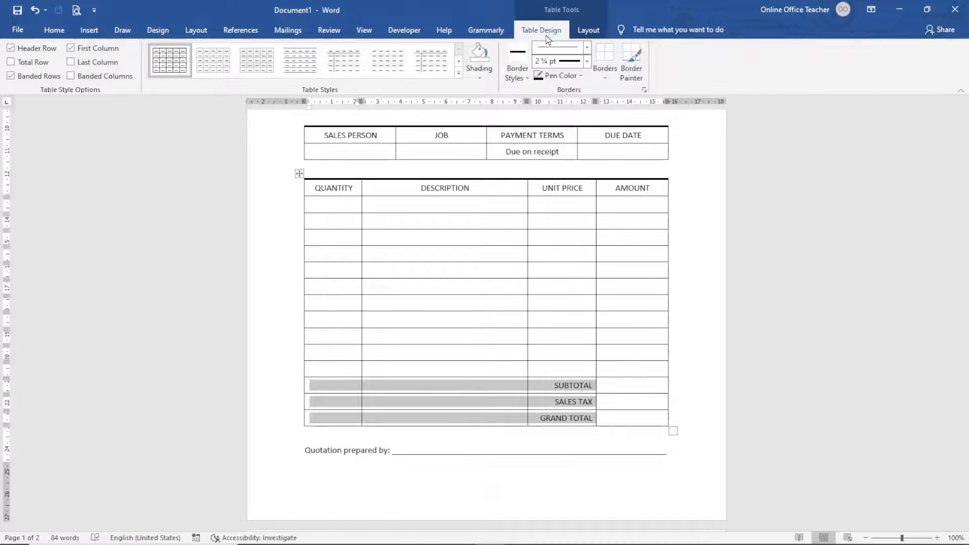
left_click(605, 76)
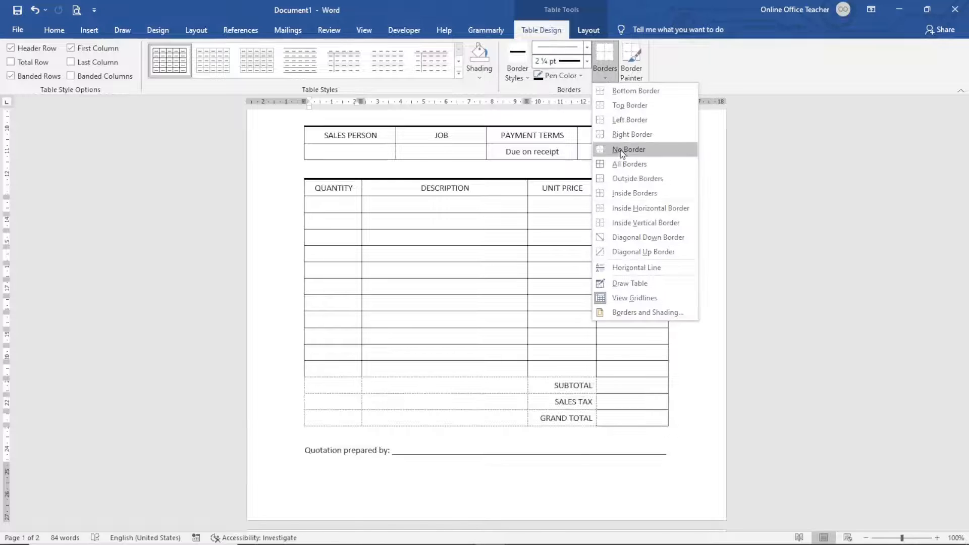
left_click(621, 150)
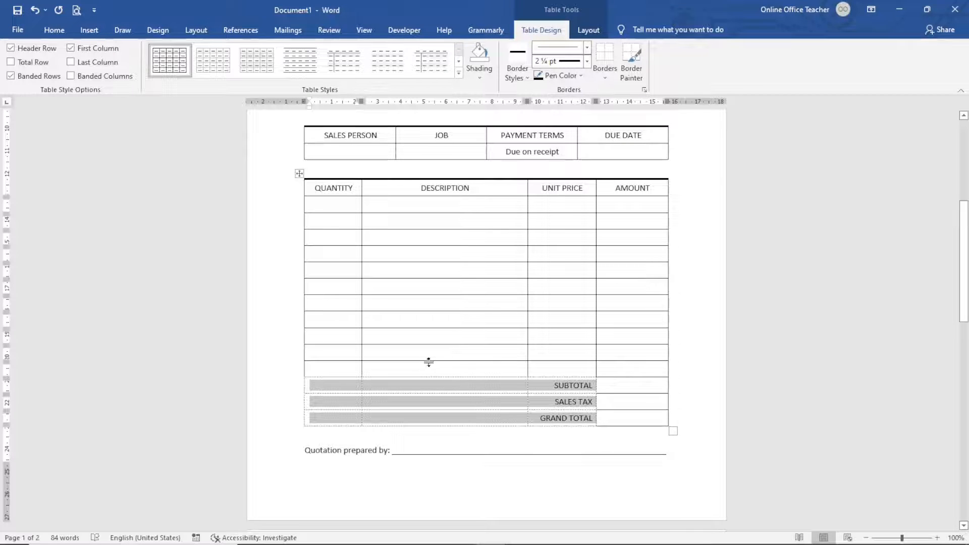
left_click(378, 366)
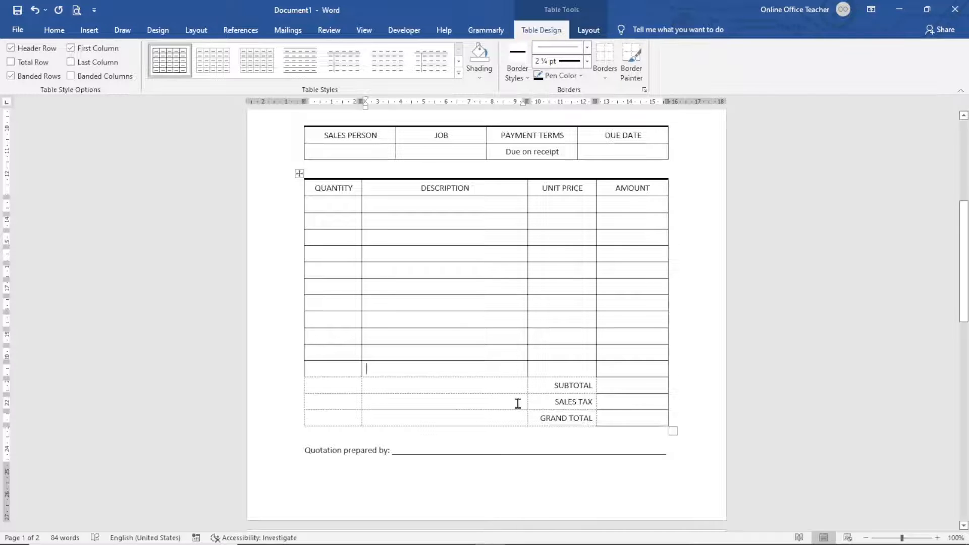
- Give the three total amount cells a ½ pt left border
left_click_drag(619, 387, 621, 427)
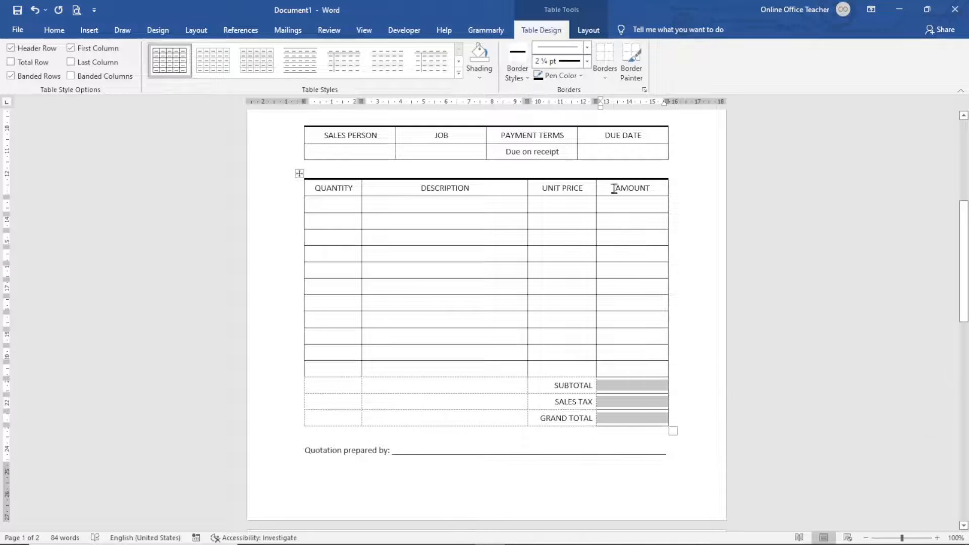
left_click(605, 78)
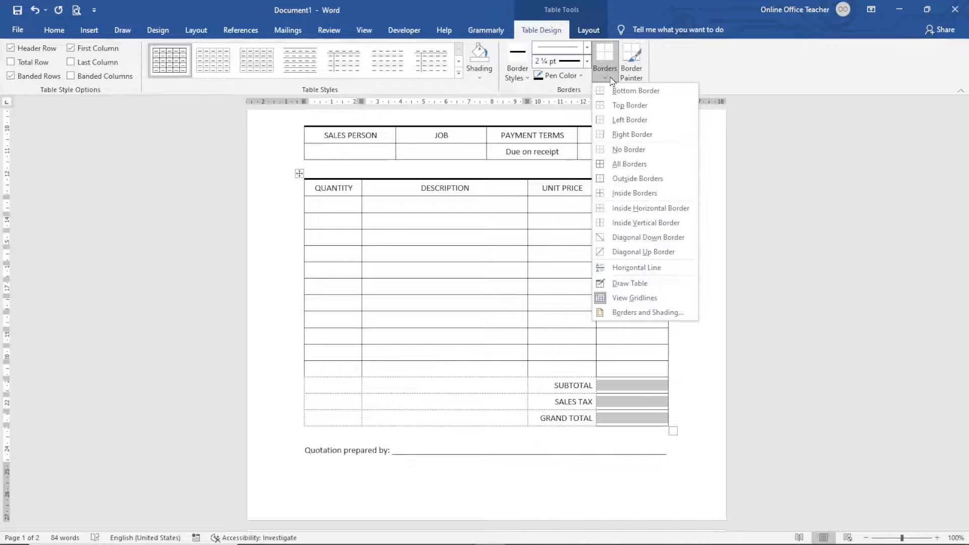
left_click(628, 126)
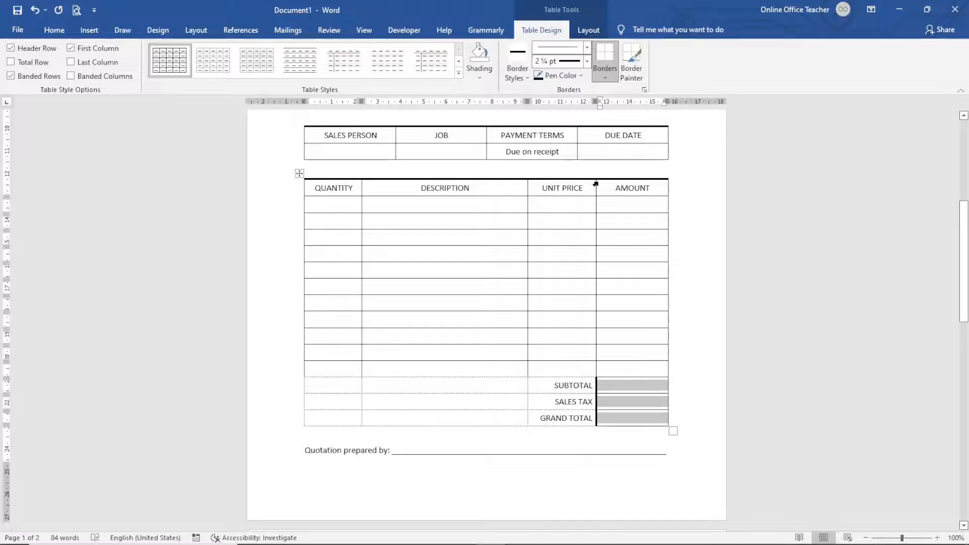
left_click(587, 61)
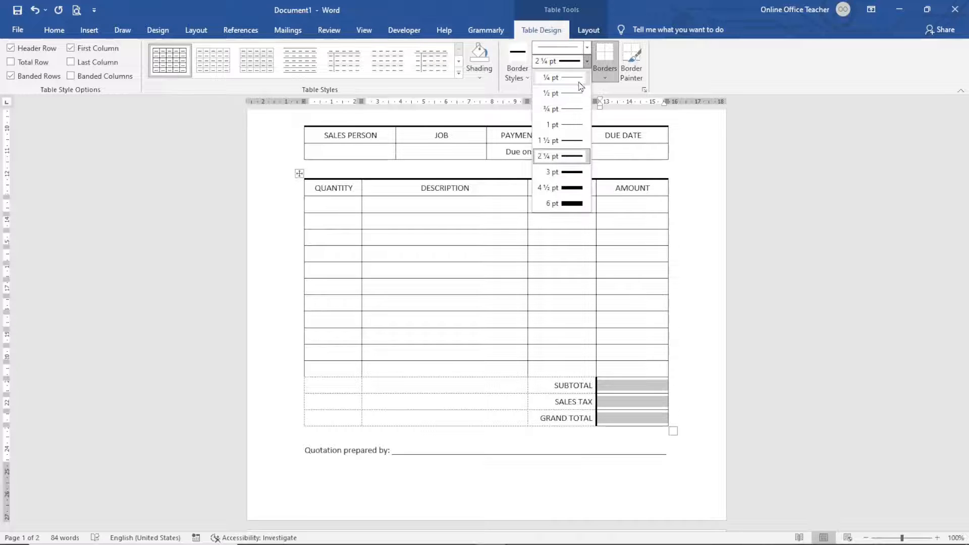
left_click(573, 99)
key("Escape")
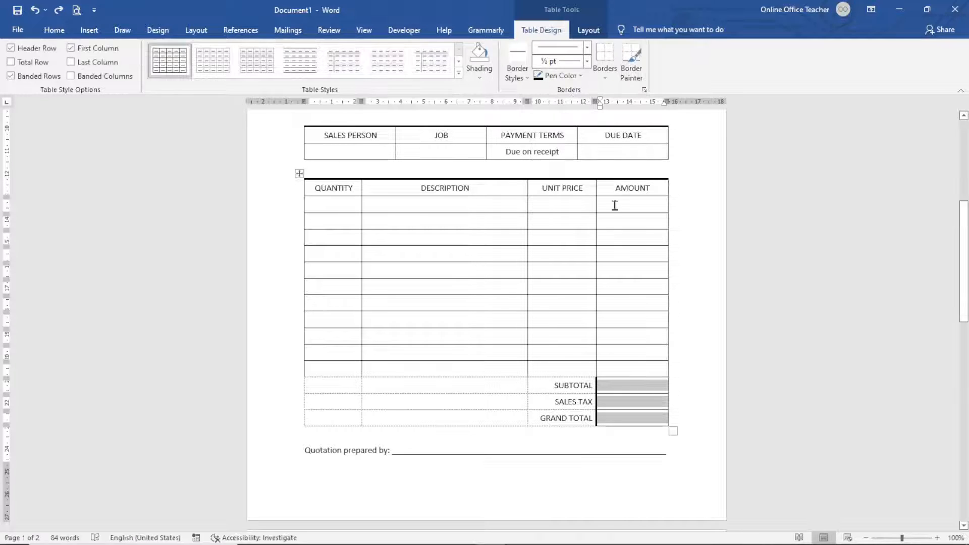
left_click(605, 72)
left_click(630, 120)
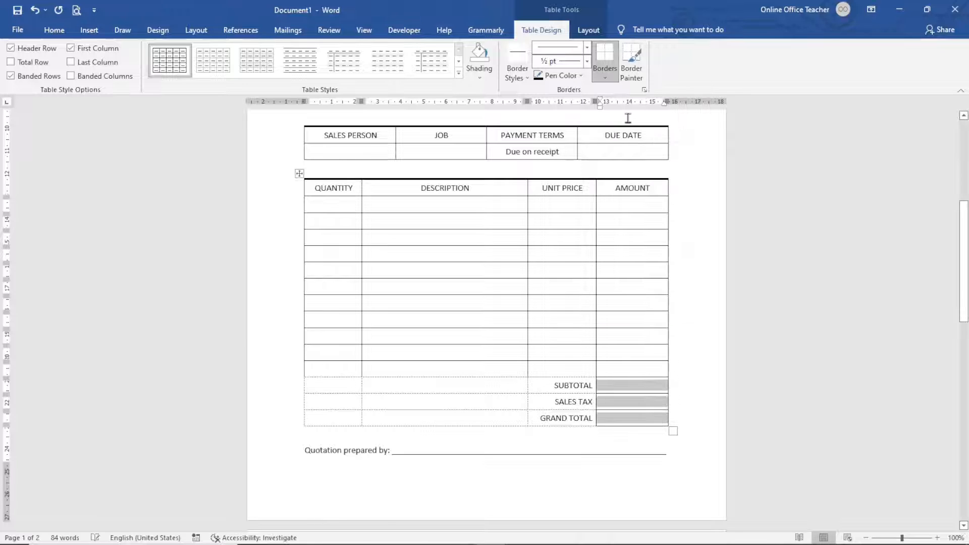
- Add a bottom border under the last item row's Quantity, Description and Unit Price cells
left_click_drag(332, 368, 408, 364)
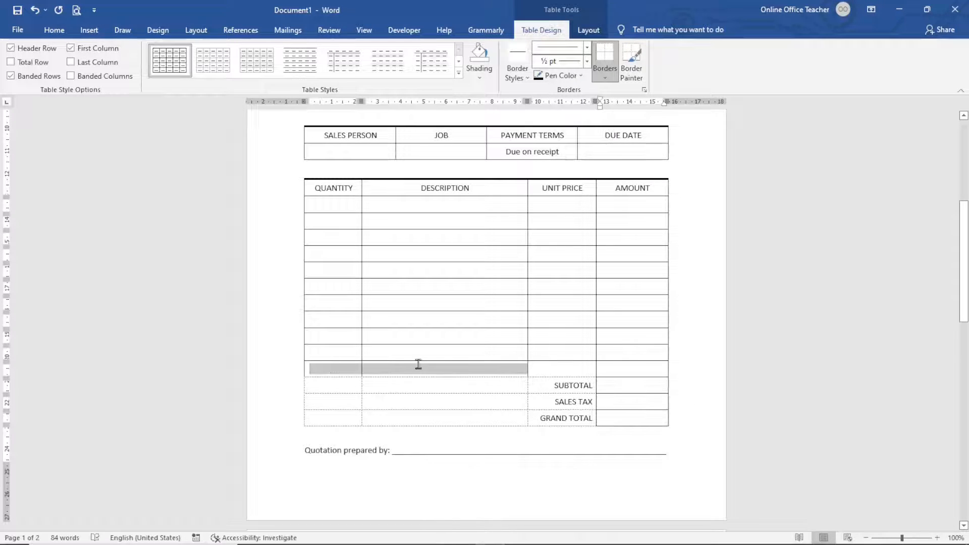
left_click_drag(538, 373, 552, 374)
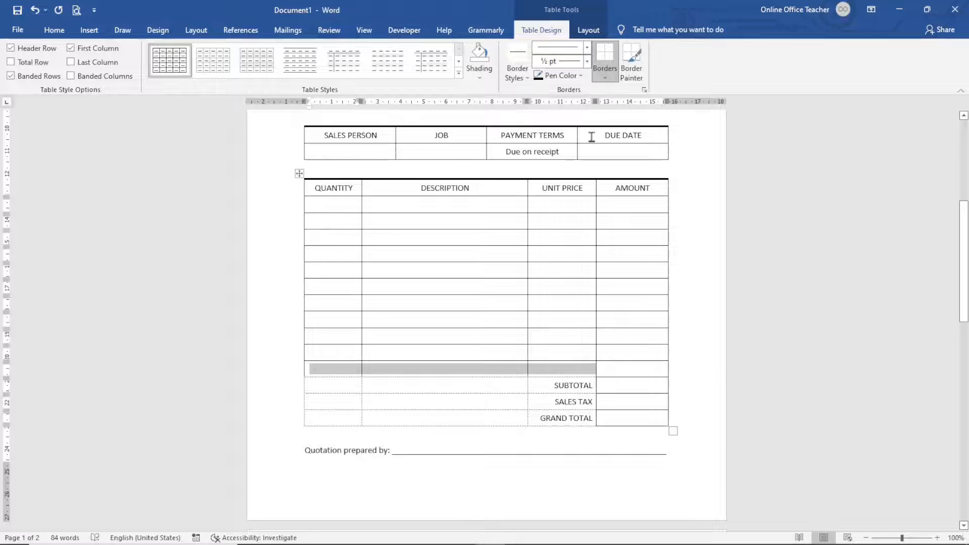
left_click(604, 77)
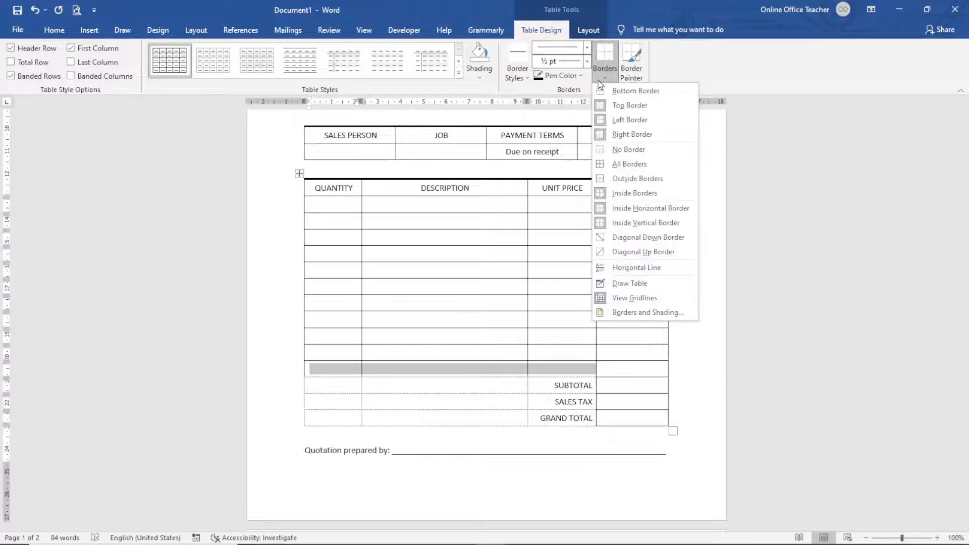
left_click(630, 94)
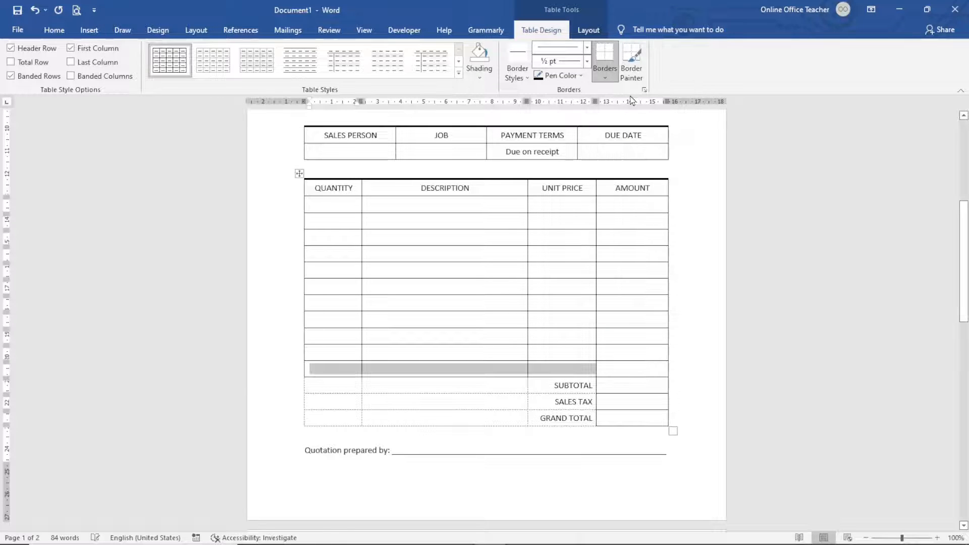
left_click(399, 414)
scroll(496, 449, "up", 3)
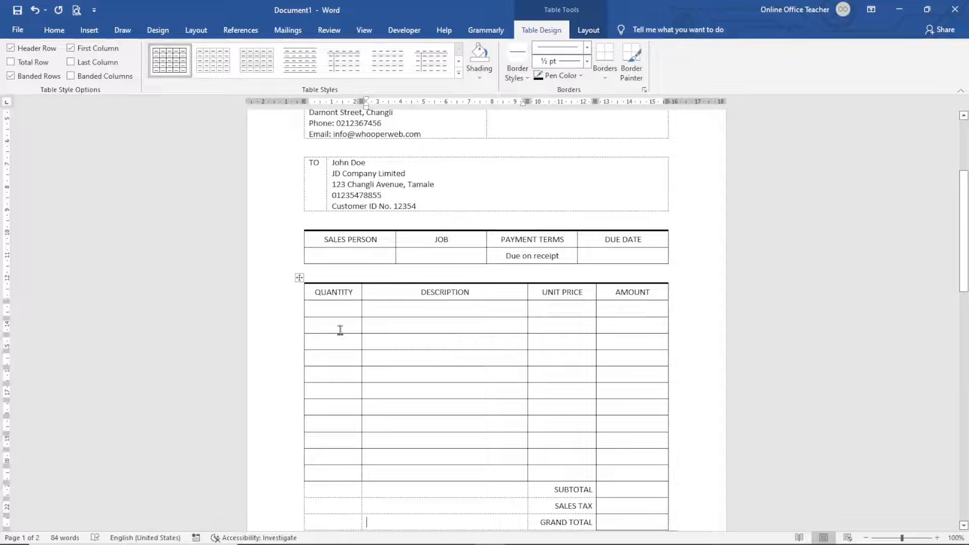
- Bold the heading rows of the item table and the SALES PERSON/JOB/PAYMENT TERMS/DUE DATE table
left_click_drag(312, 293, 642, 289)
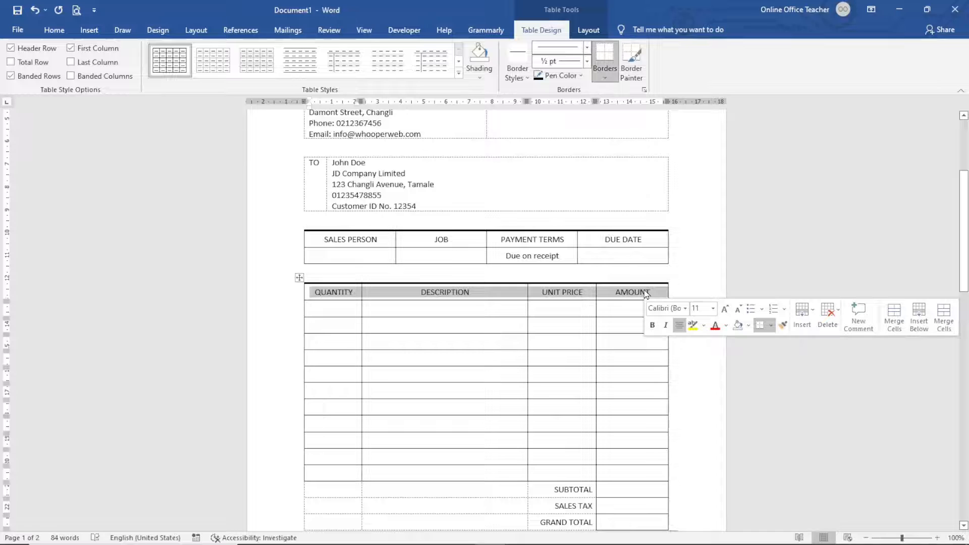
left_click(655, 328)
left_click(329, 244)
left_click_drag(326, 239, 614, 248)
left_click(622, 279)
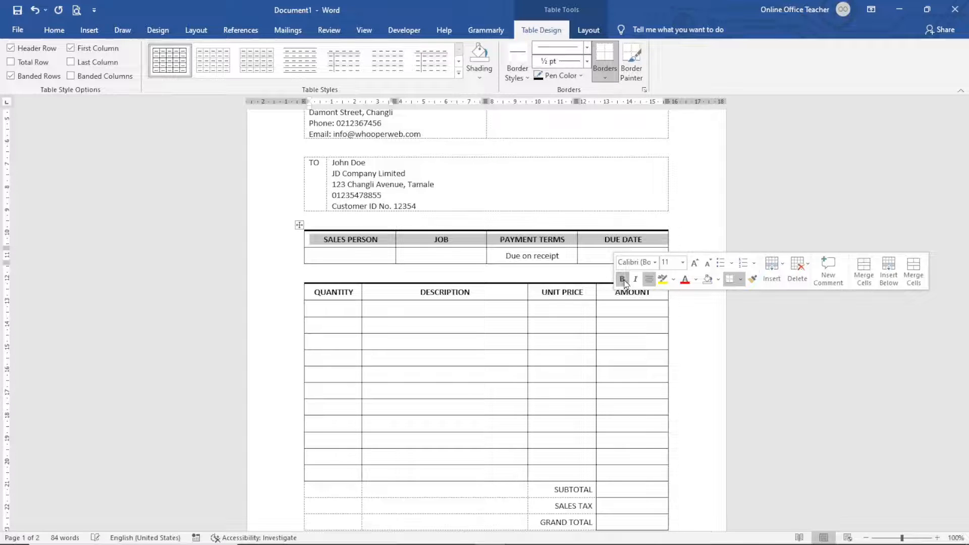
scroll(490, 344, "up", 3)
scroll(549, 344, "up", 3)
scroll(548, 342, "down", 20)
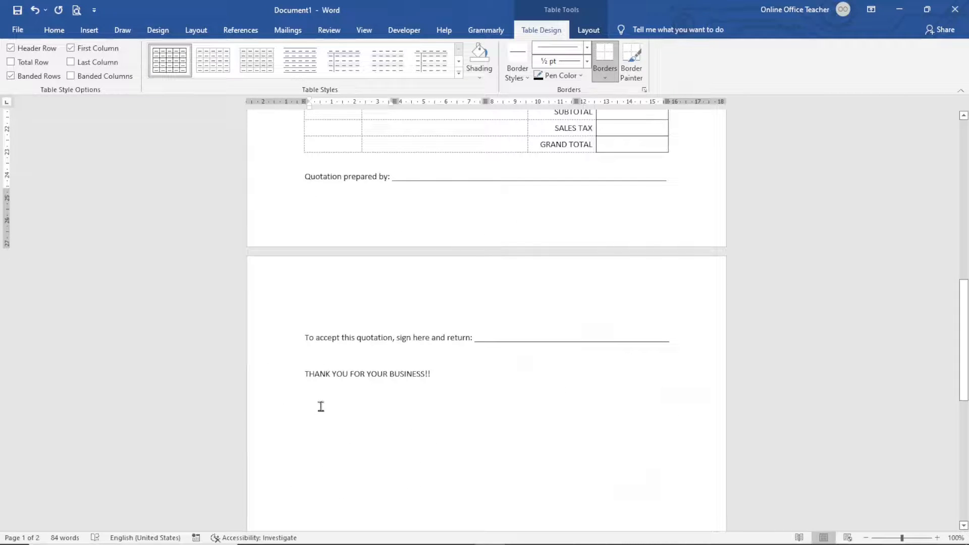
- Shrink the bottom and top margins on the vertical ruler until the quote fits one page
scroll(381, 409, "up", 3)
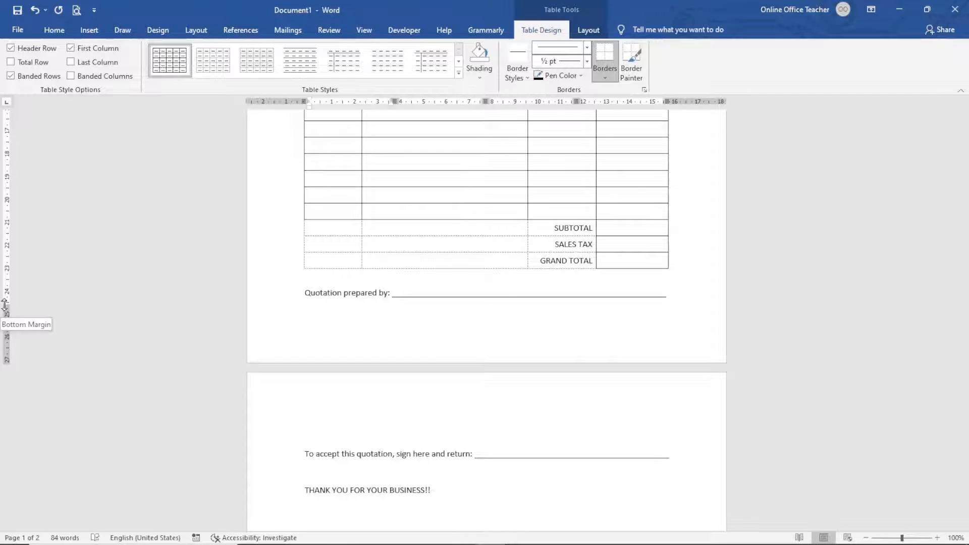
left_click_drag(4, 305, 6, 333)
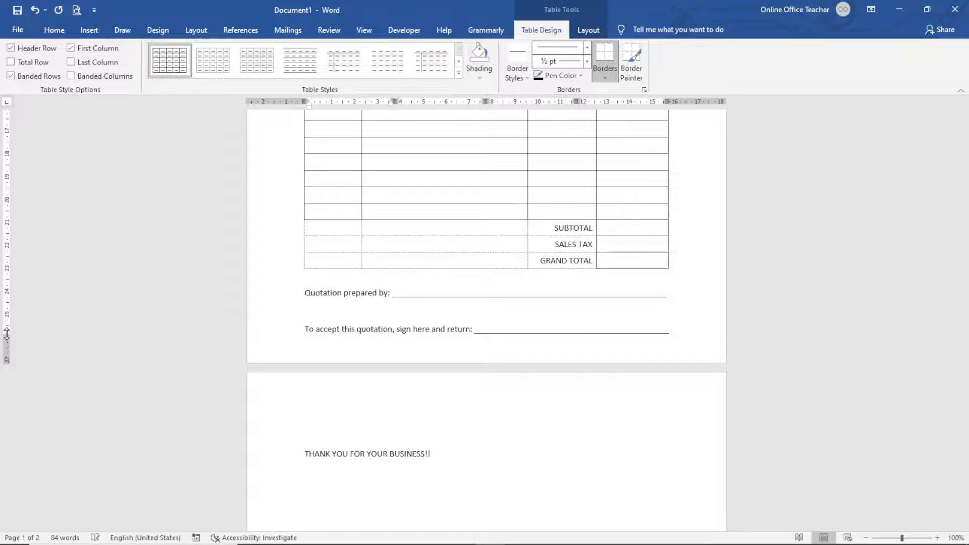
scroll(342, 391, "up", 10)
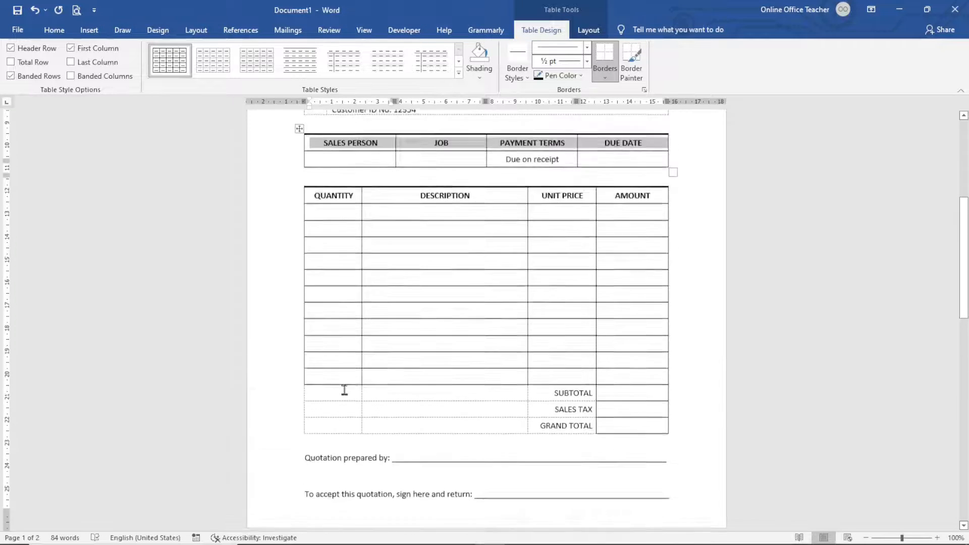
scroll(342, 386, "up", 4)
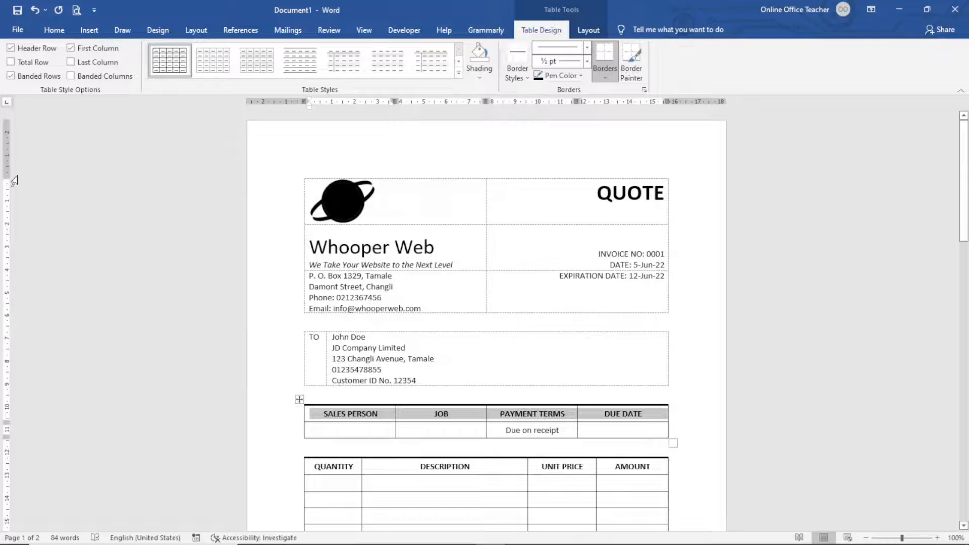
left_click_drag(6, 176, 4, 154)
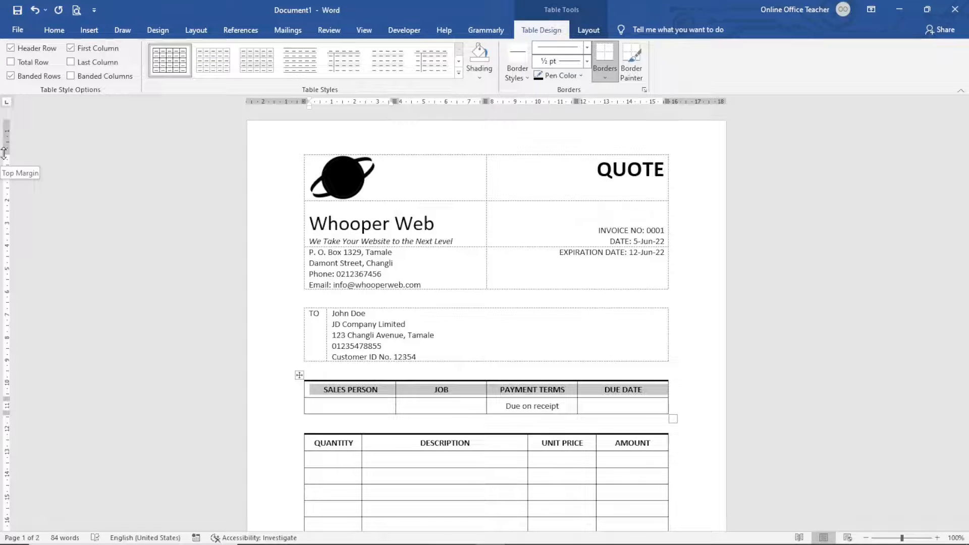
left_click_drag(3, 154, 5, 149)
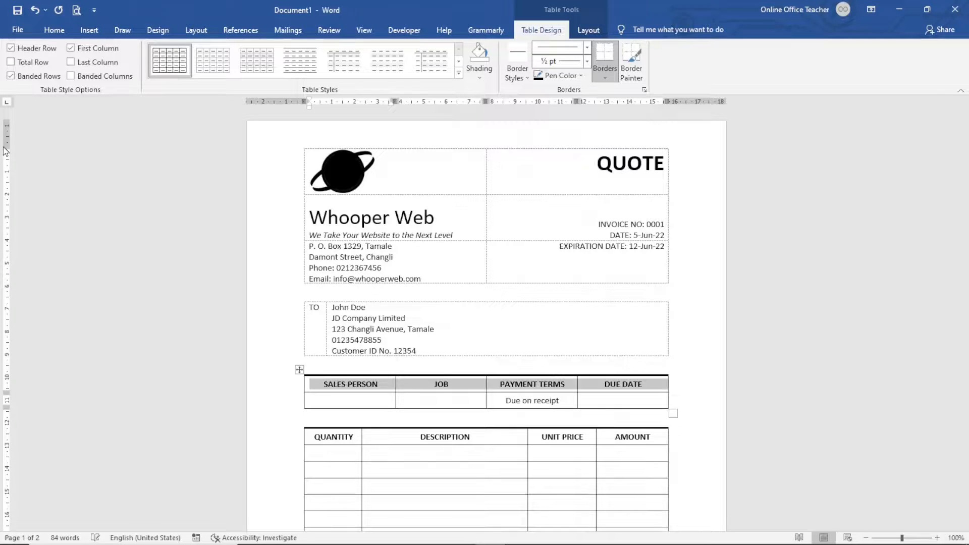
scroll(532, 399, "down", 8)
scroll(540, 407, "up", 5)
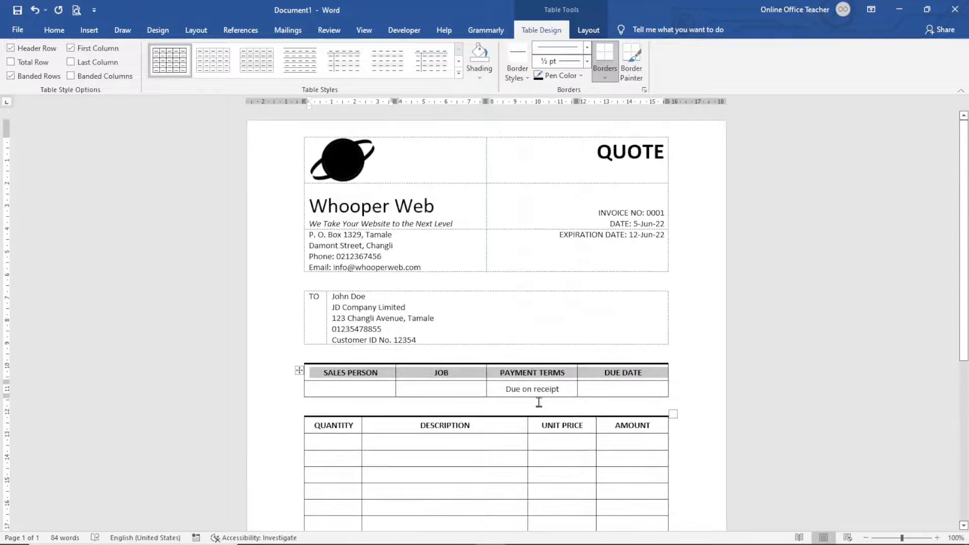
scroll(539, 396, "down", 10)
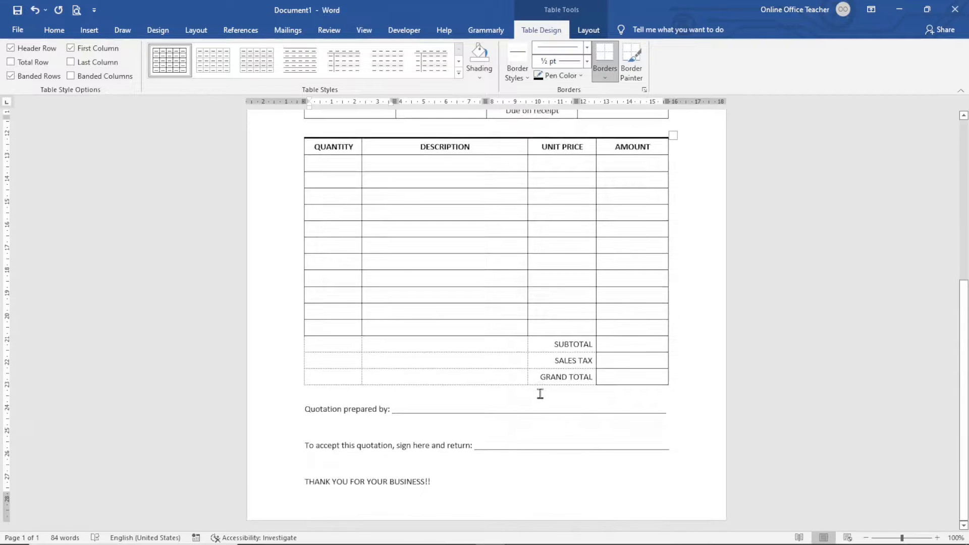
scroll(538, 394, "up", 10)
scroll(538, 394, "down", 8)
scroll(570, 427, "down", 2)
- Make the THANK YOU FOR YOUR BUSINESS!! line bold, italic and centred
left_click(281, 490)
left_click(292, 463)
left_click(306, 465)
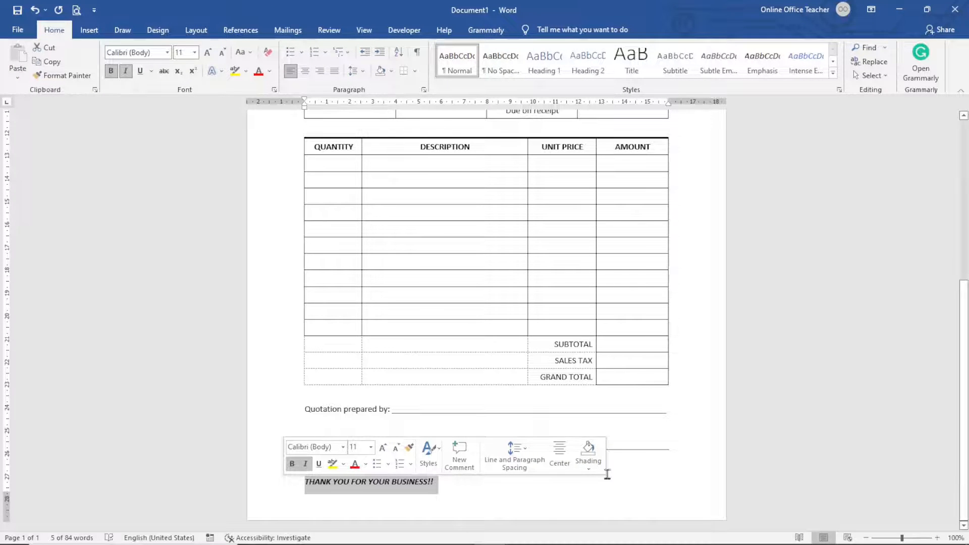
left_click(560, 453)
left_click(523, 497)
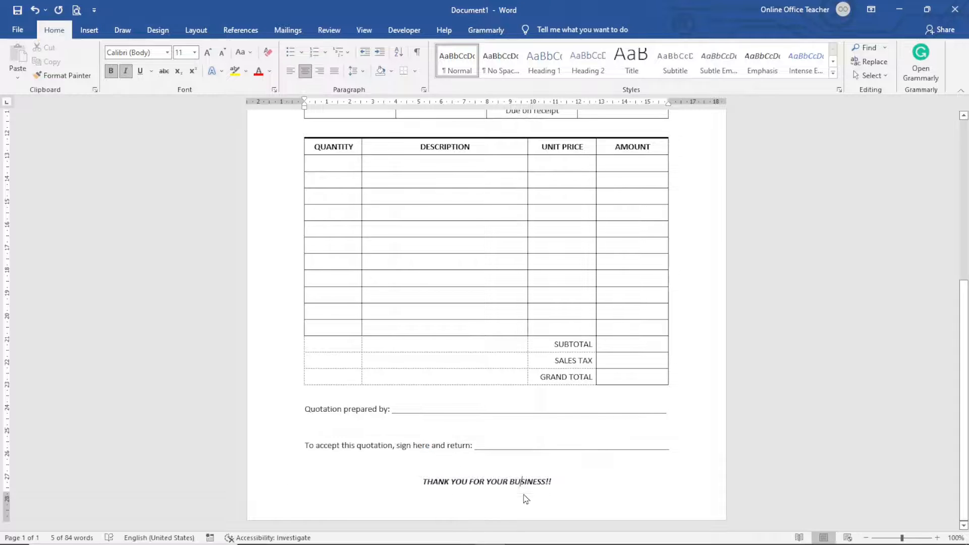
scroll(396, 346, "up", 10)
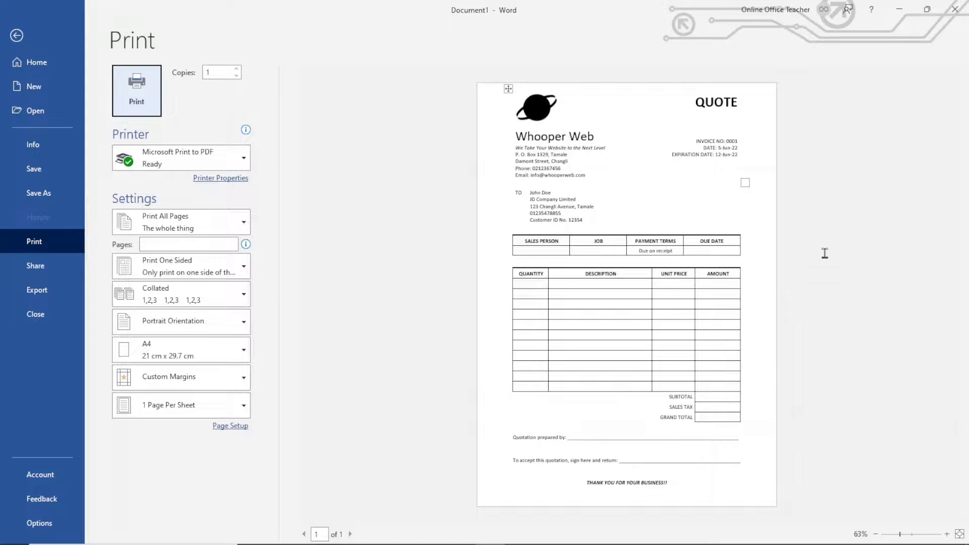
- Leave the Print backstage and return to editing the quote
left_click(16, 35)
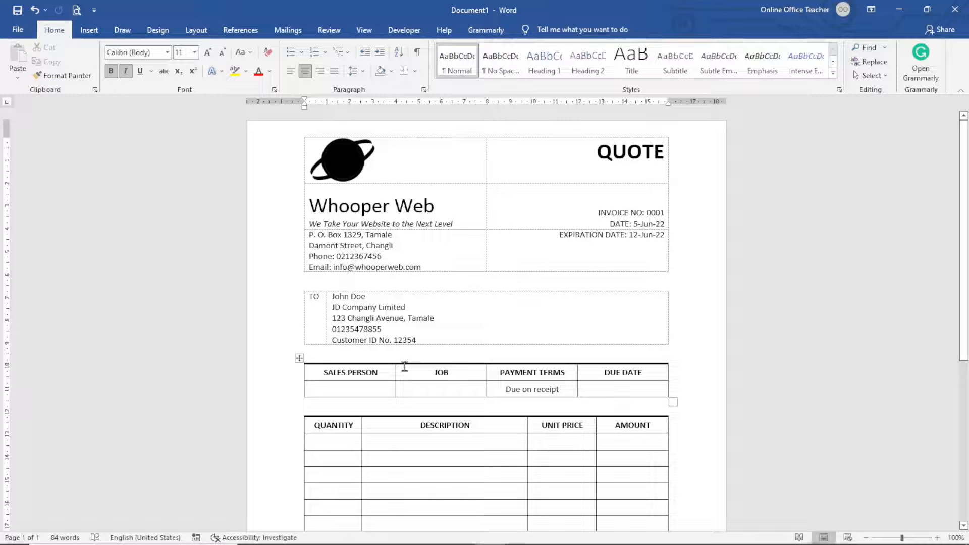
- Save the quote from Documents as a Word Template named INVOICE
left_click(17, 31)
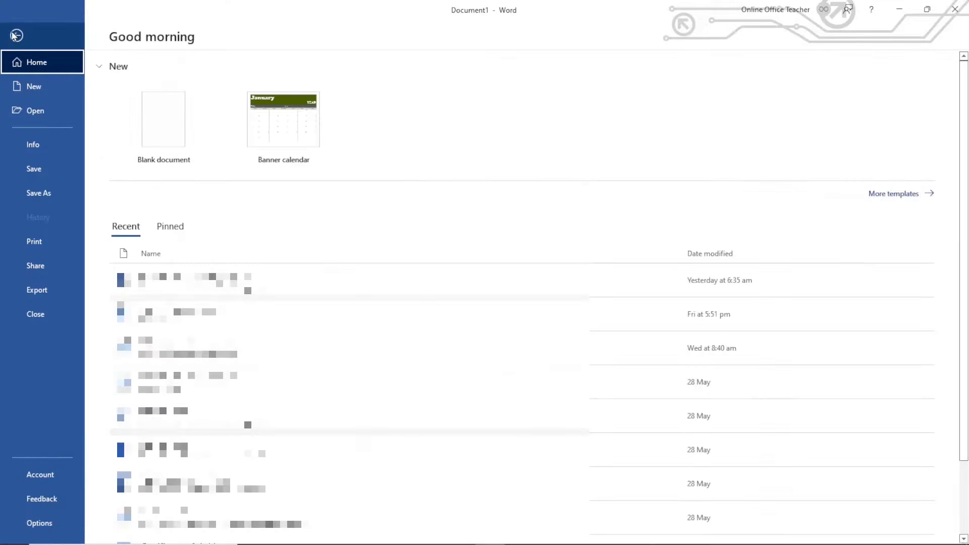
left_click(48, 193)
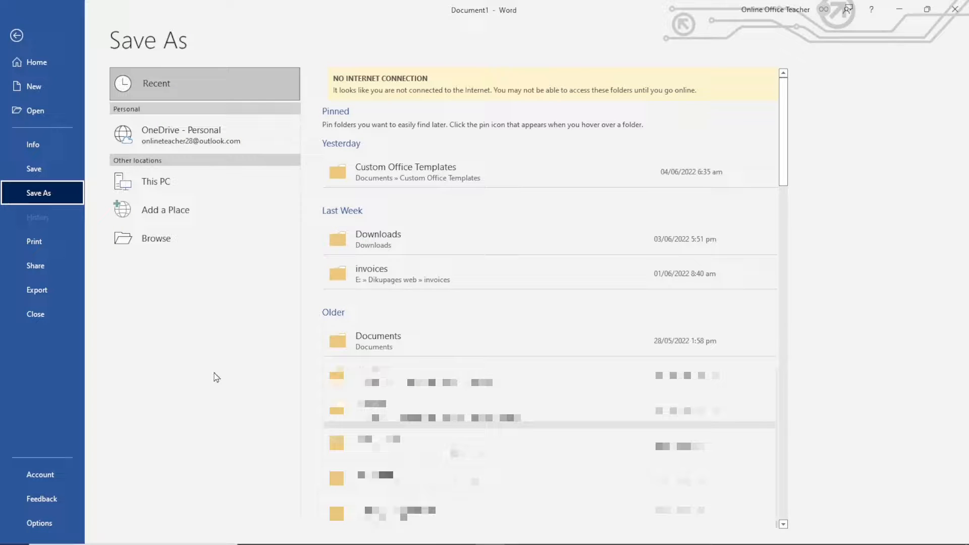
left_click(402, 340)
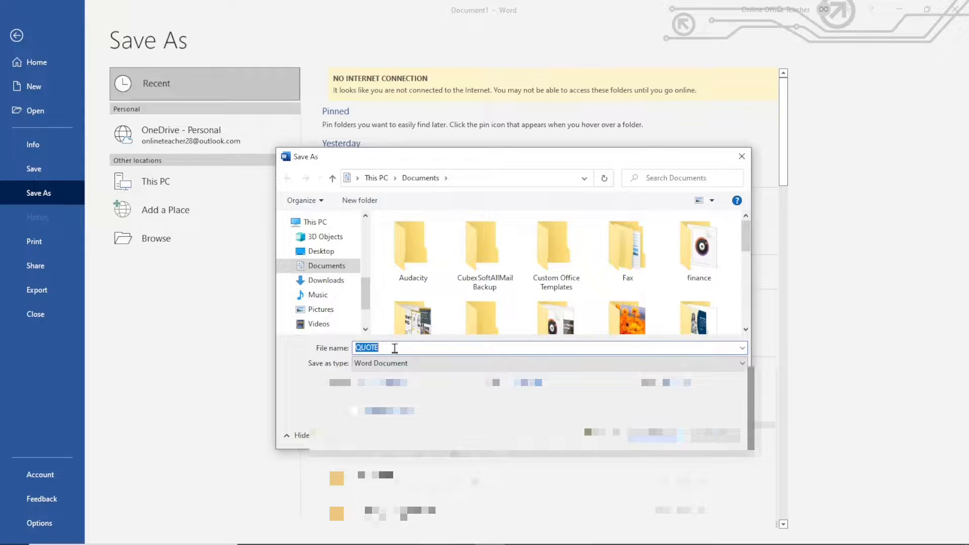
type("INVOICE")
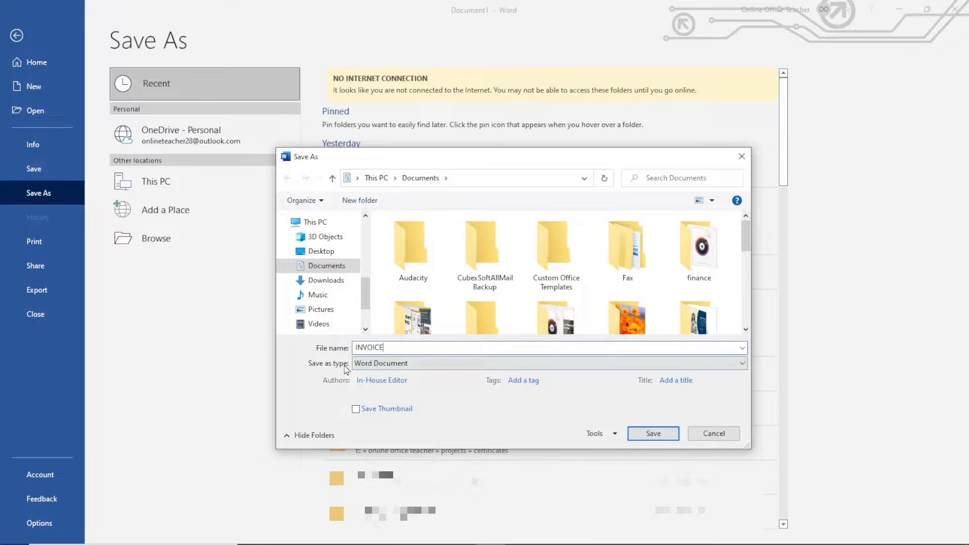
left_click(394, 364)
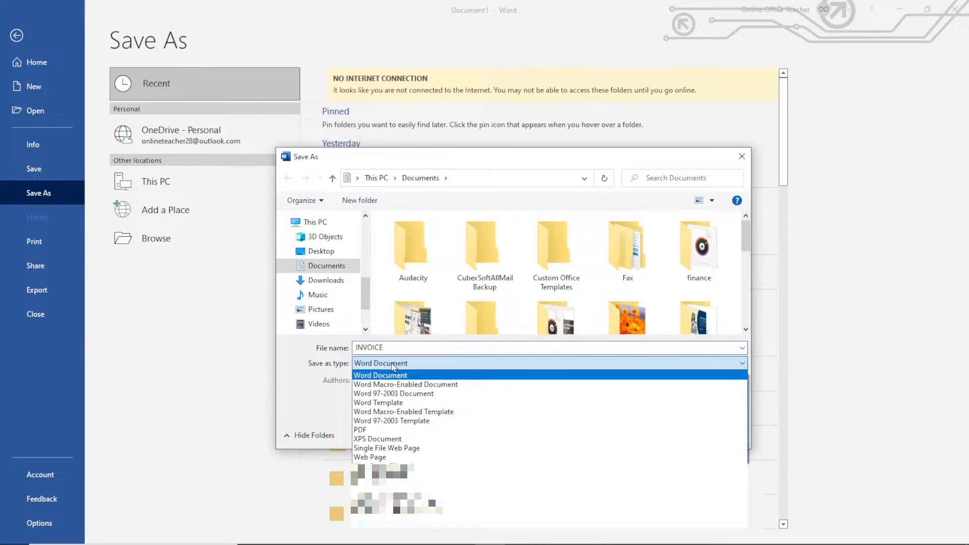
left_click(389, 403)
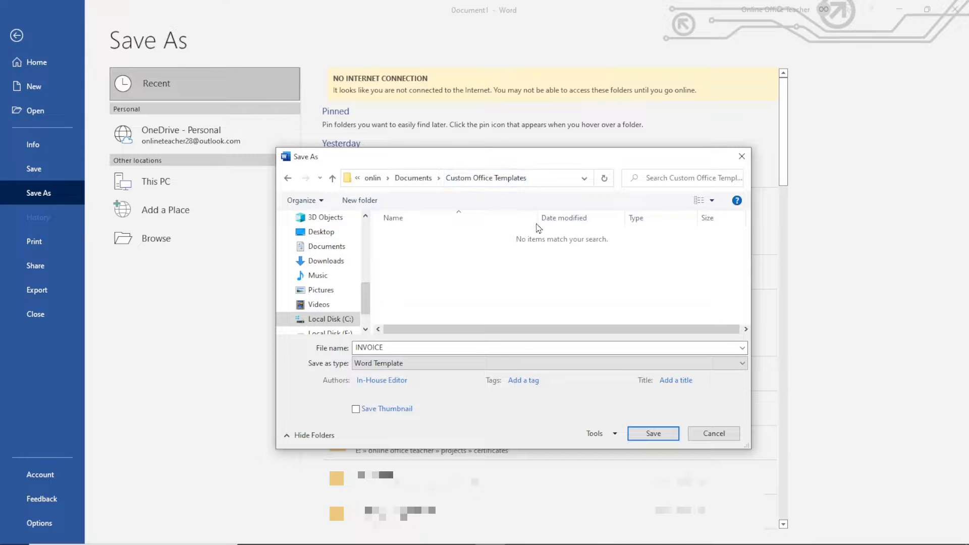
left_click(659, 432)
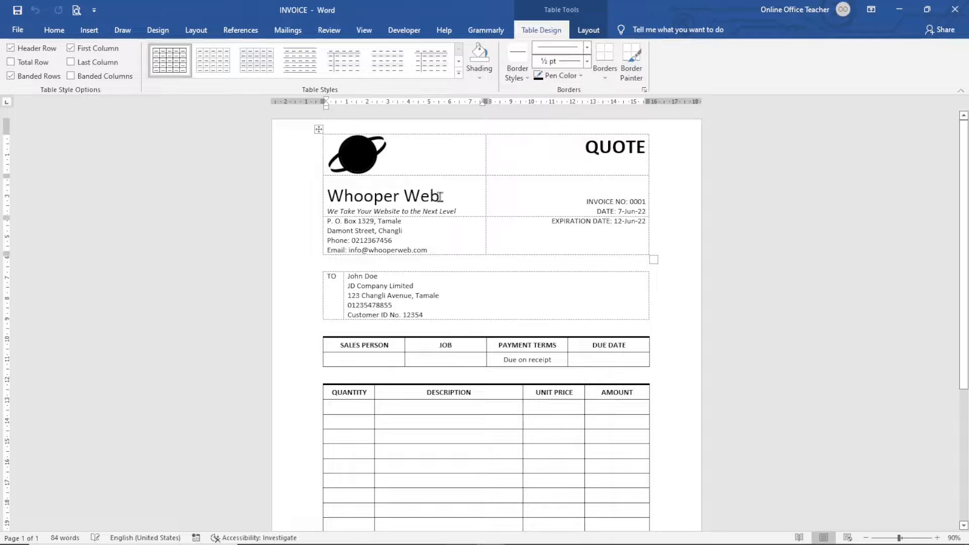
- Check the logo, Whooper Web name and TO details, then close the INVOICE template and Word
left_click(382, 152)
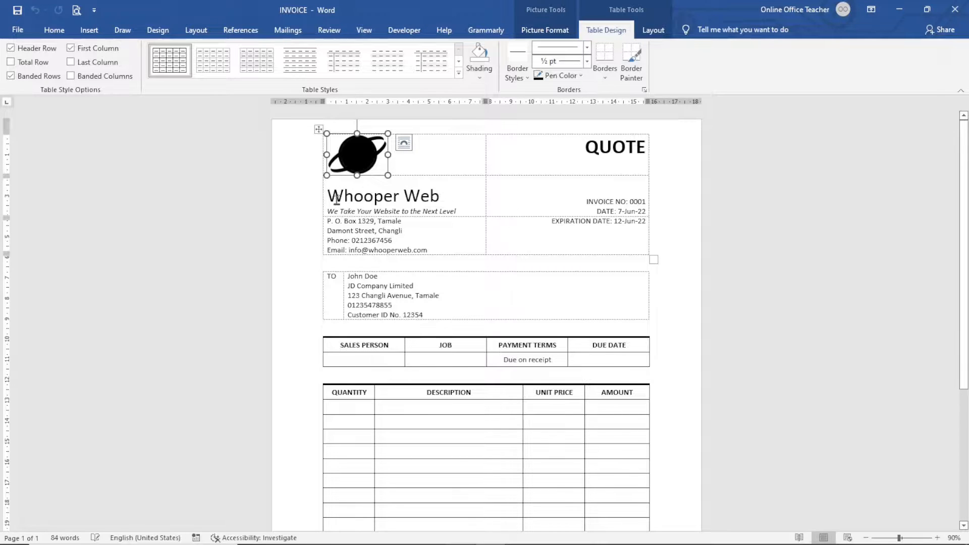
left_click_drag(333, 196, 437, 196)
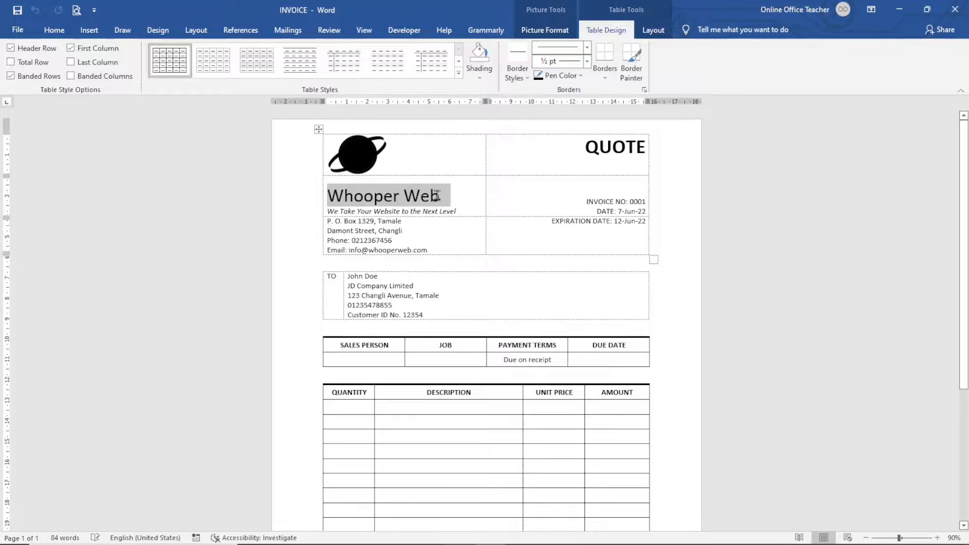
left_click_drag(437, 196, 437, 196)
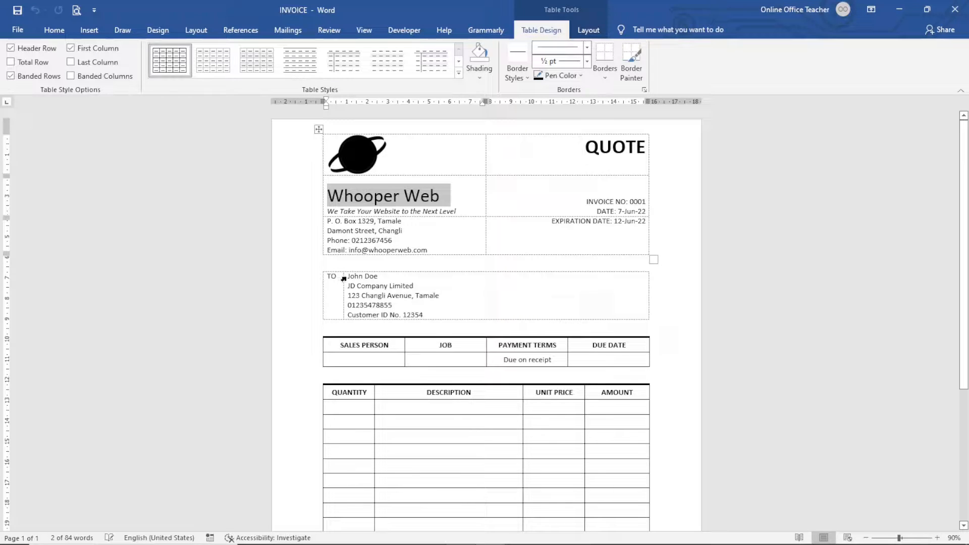
left_click_drag(348, 277, 433, 313)
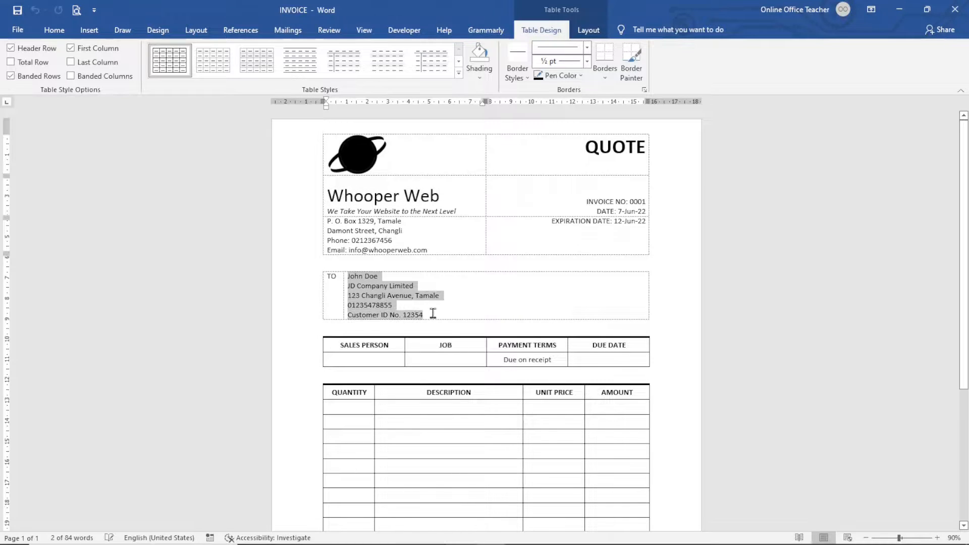
left_click(955, 9)
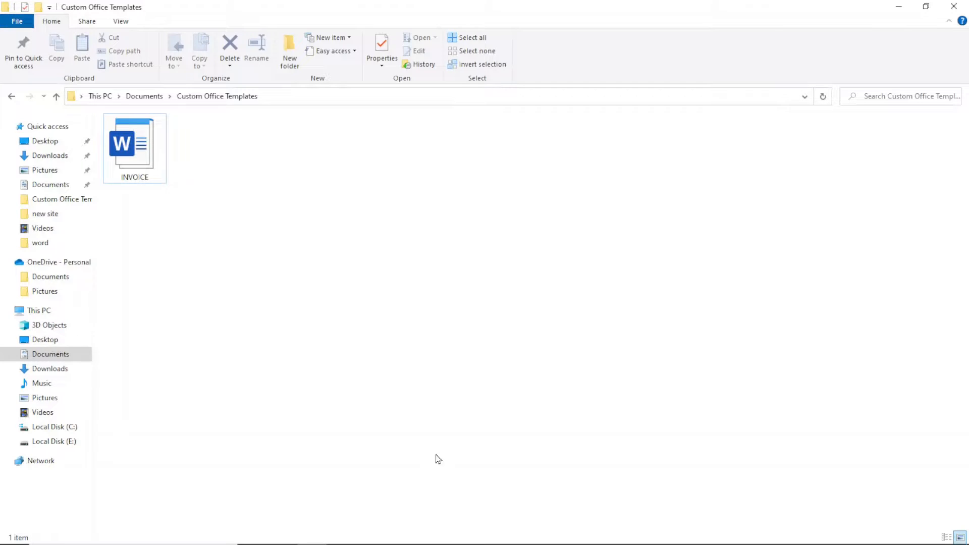
- Open the INVOICE template from Custom Office Templates to create a new Document1 quote
left_click(131, 152)
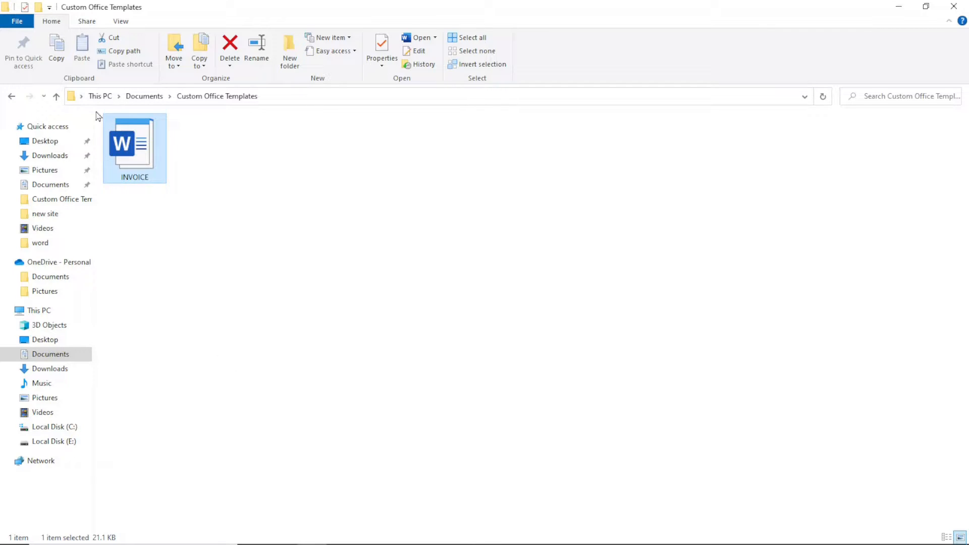
double_click(126, 146)
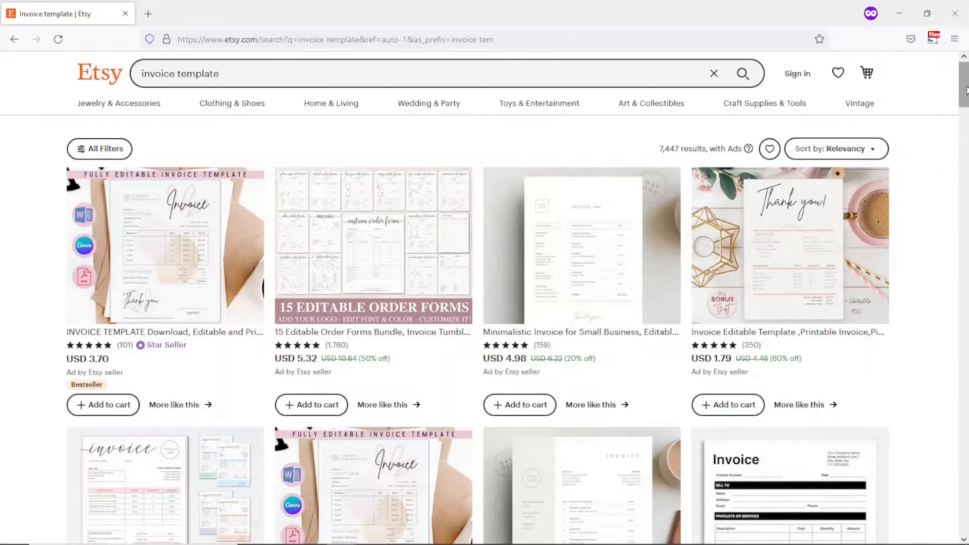
- Browse Etsy's Sell on Etsy page and its fees section, then return to Word
left_click_drag(968, 91, 967, 538)
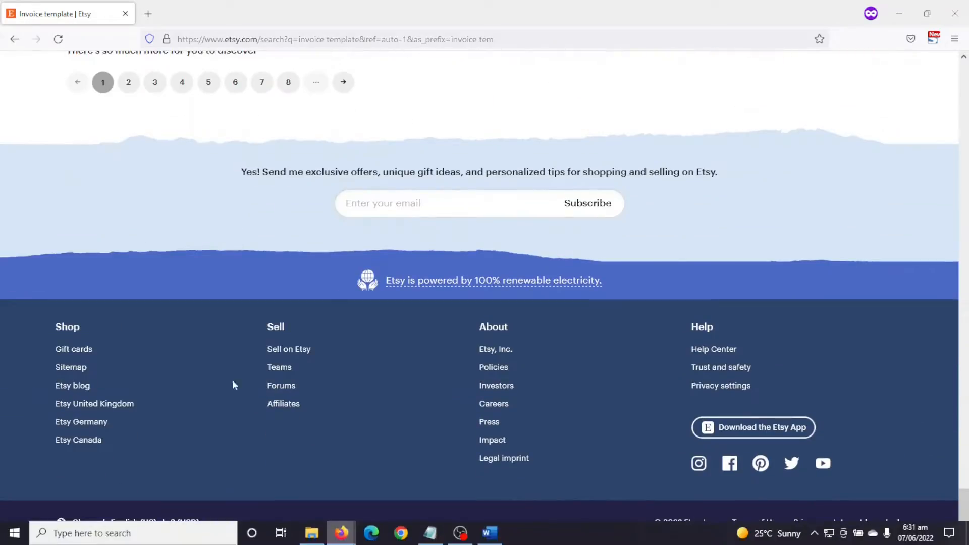
left_click(290, 349)
scroll(806, 328, "down", 15)
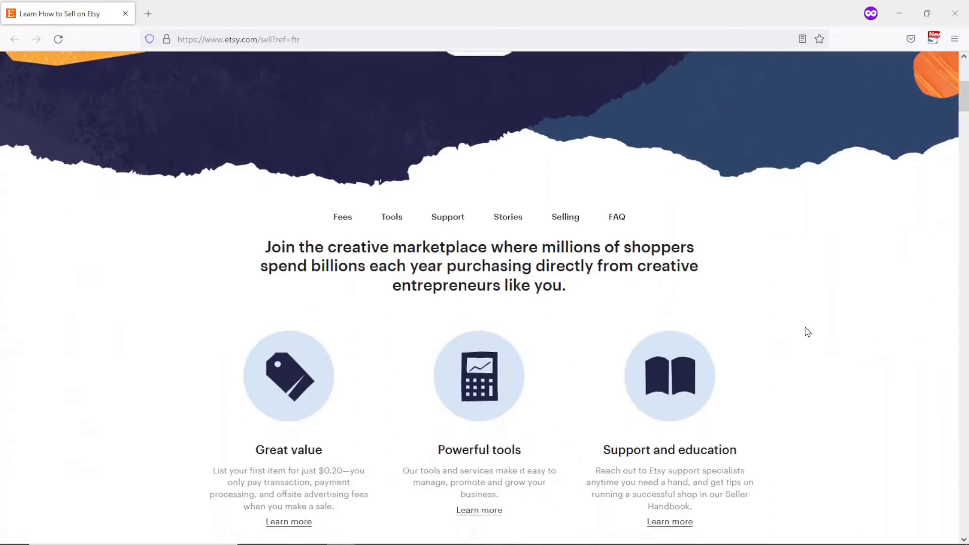
scroll(807, 331, "down", 5)
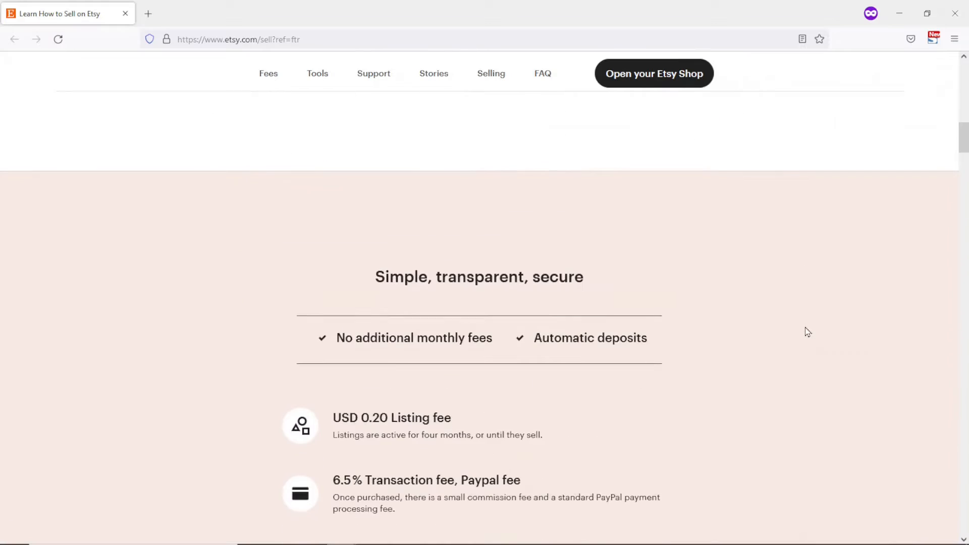
scroll(808, 332, "up", 6)
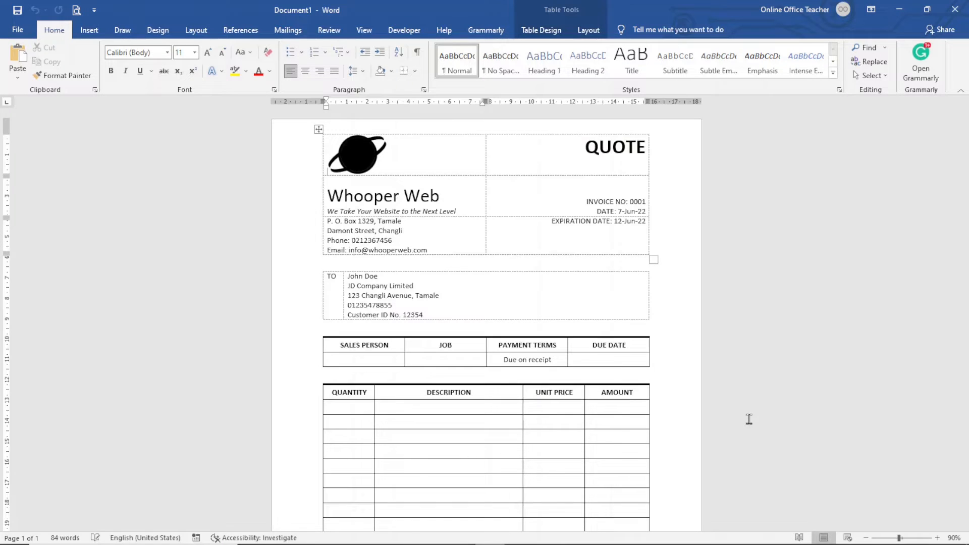